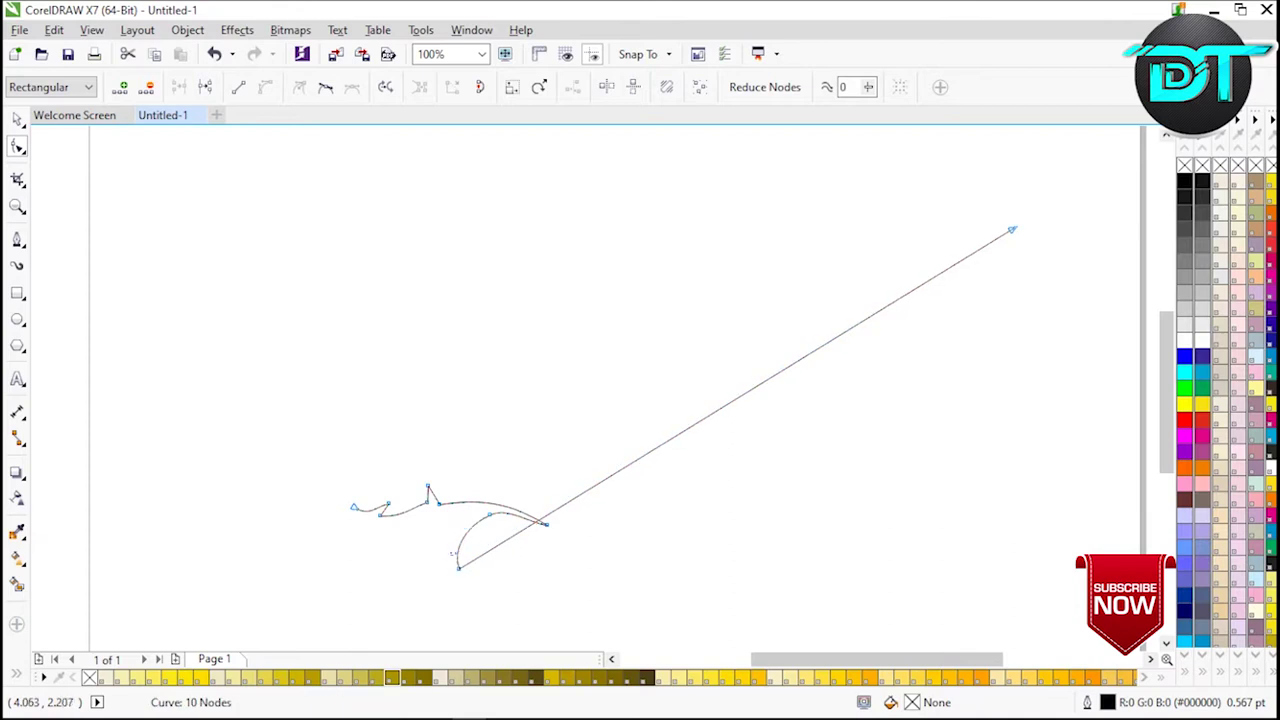
# - Add nodes on the straight segment to form a curved pointed spike below the first arc, returning to its base
pyautogui.doubleClick(500, 544)
pyautogui.click(514, 580)
pyautogui.click(513, 580)
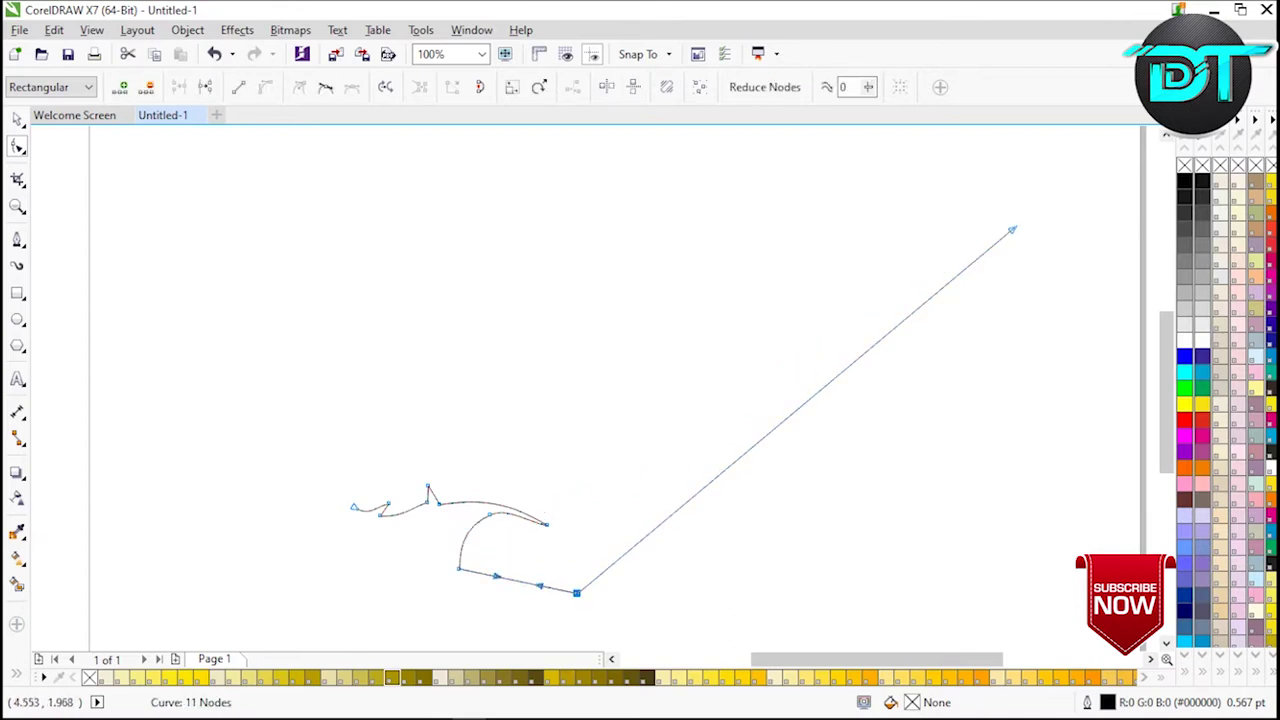
pyautogui.doubleClick(594, 587)
pyautogui.click(513, 590)
pyautogui.press('c')
# - Extend the outline from the spike's base with a corner node and a bottom tip, curving the segment between them
pyautogui.doubleClick(489, 571)
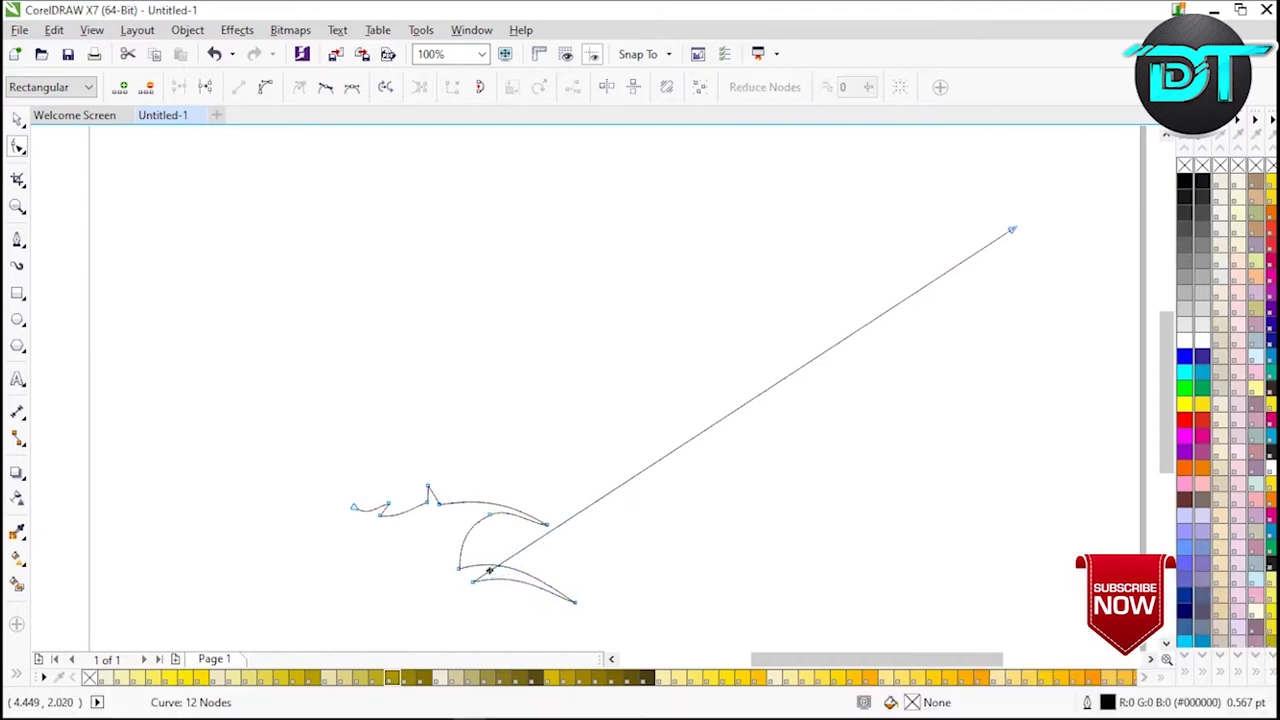
pyautogui.moveTo(1166, 456); pyautogui.dragTo(1166, 471)
pyautogui.doubleClick(500, 525)
pyautogui.moveTo(500, 525); pyautogui.dragTo(519, 618)
pyautogui.click(470, 576)
pyautogui.press('c')
# - Bend the curve running to the bottom tip and the short segment between the spike's base and the corner below it
pyautogui.moveTo(530, 573); pyautogui.dragTo(529, 573)
pyautogui.moveTo(502, 559); pyautogui.dragTo(462, 547)
pyautogui.click(470, 544)
pyautogui.click(458, 550)
pyautogui.press('c')
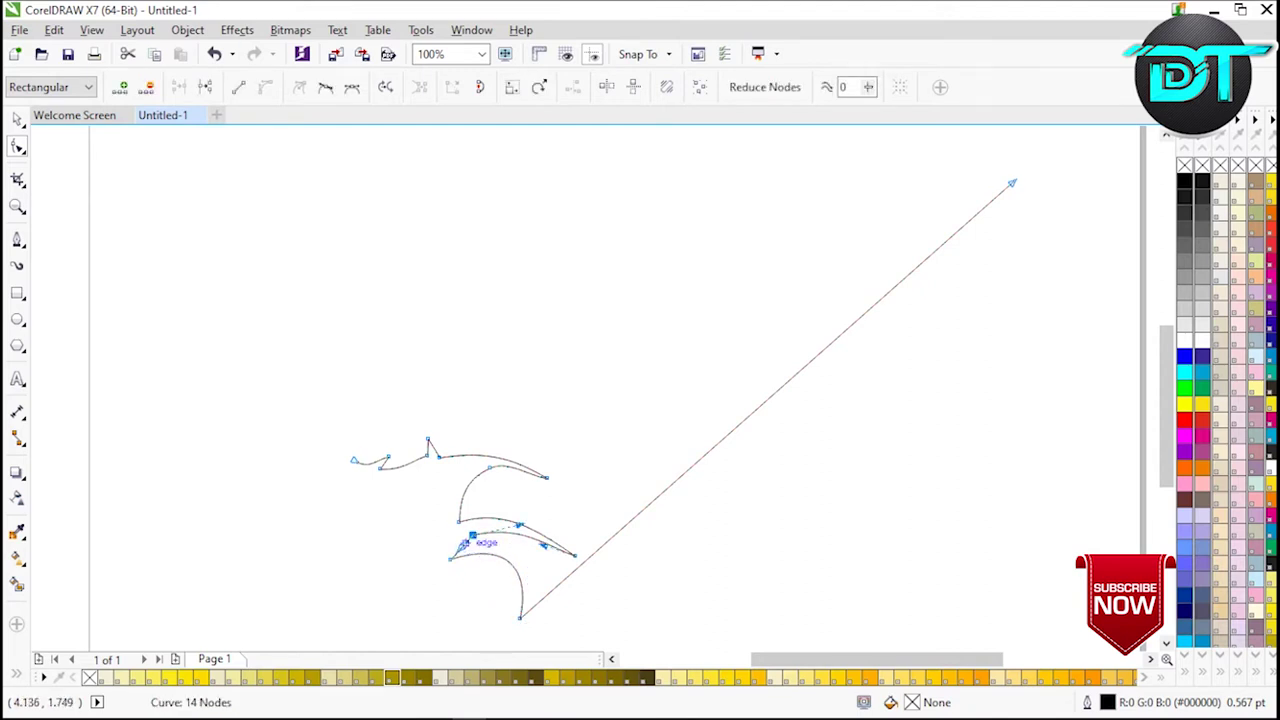
pyautogui.click(450, 558)
# - Add a node up and right of the bottom tip and bend the segment between them into a sweeping curve
pyautogui.doubleClick(636, 508)
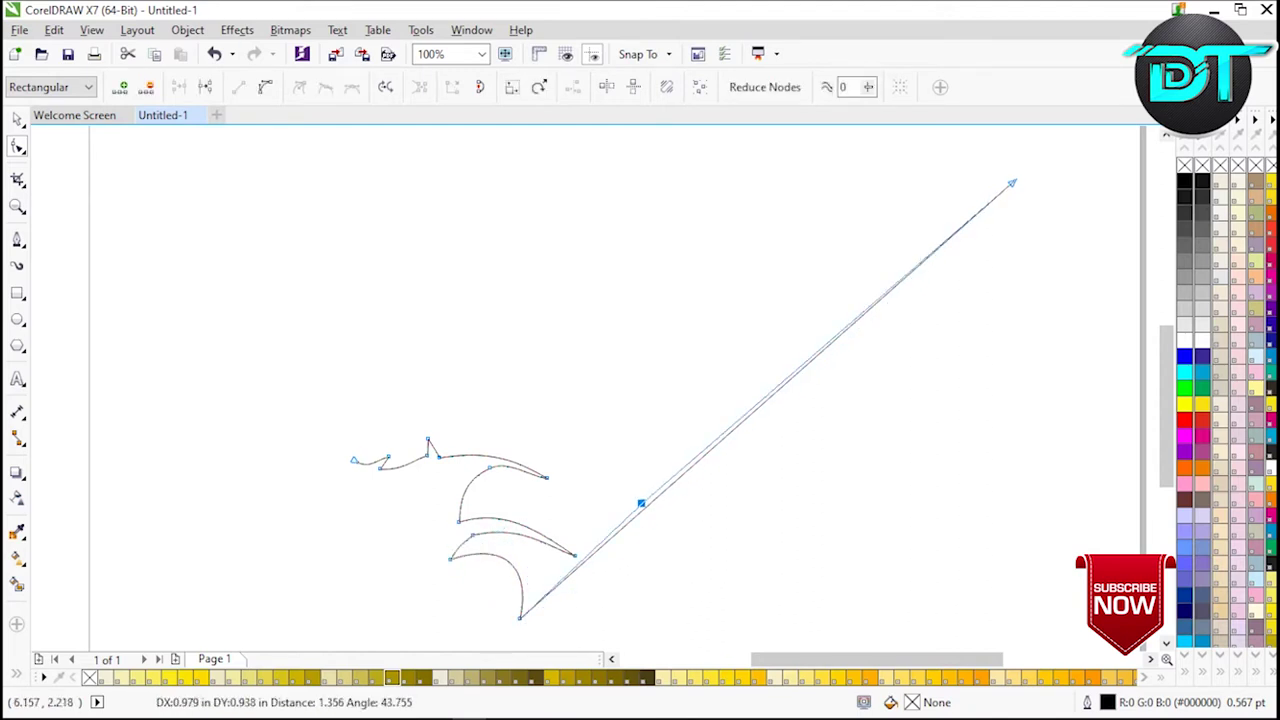
pyautogui.moveTo(557, 583); pyautogui.dragTo(597, 594)
pyautogui.moveTo(598, 545); pyautogui.dragTo(617, 549)
pyautogui.moveTo(597, 594); pyautogui.dragTo(597, 590)
# - Add a small lower hook and a tall upper point, curving the long edge that joins them
pyautogui.doubleClick(652, 494)
pyautogui.moveTo(652, 494); pyautogui.dragTo(664, 349)
pyautogui.doubleClick(687, 510)
pyautogui.click(666, 409)
pyautogui.click(265, 87)
pyautogui.moveTo(667, 468); pyautogui.dragTo(601, 513)
pyautogui.moveTo(645, 373)
pyautogui.mouseDown()
pyautogui.moveTo(652, 358)
pyautogui.moveTo(632, 357)
pyautogui.mouseUp()
pyautogui.moveTo(603, 514); pyautogui.dragTo(608, 508)
# - Add a node down and right of the tall point and bow the segment to it inward
pyautogui.doubleClick(677, 343)
pyautogui.moveTo(677, 343); pyautogui.dragTo(704, 541)
pyautogui.click(686, 453)
pyautogui.click(265, 87)
pyautogui.moveTo(677, 411); pyautogui.dragTo(678, 410)
# - Blunt the blade's lower tip with an extra node and curve its outer edge back up beside the tall point
pyautogui.moveTo(675, 514); pyautogui.dragTo(687, 339)
pyautogui.doubleClick(717, 526)
pyautogui.doubleClick(720, 507)
pyautogui.click(694, 400)
pyautogui.click(265, 87)
pyautogui.moveTo(693, 397); pyautogui.dragTo(603, 414)
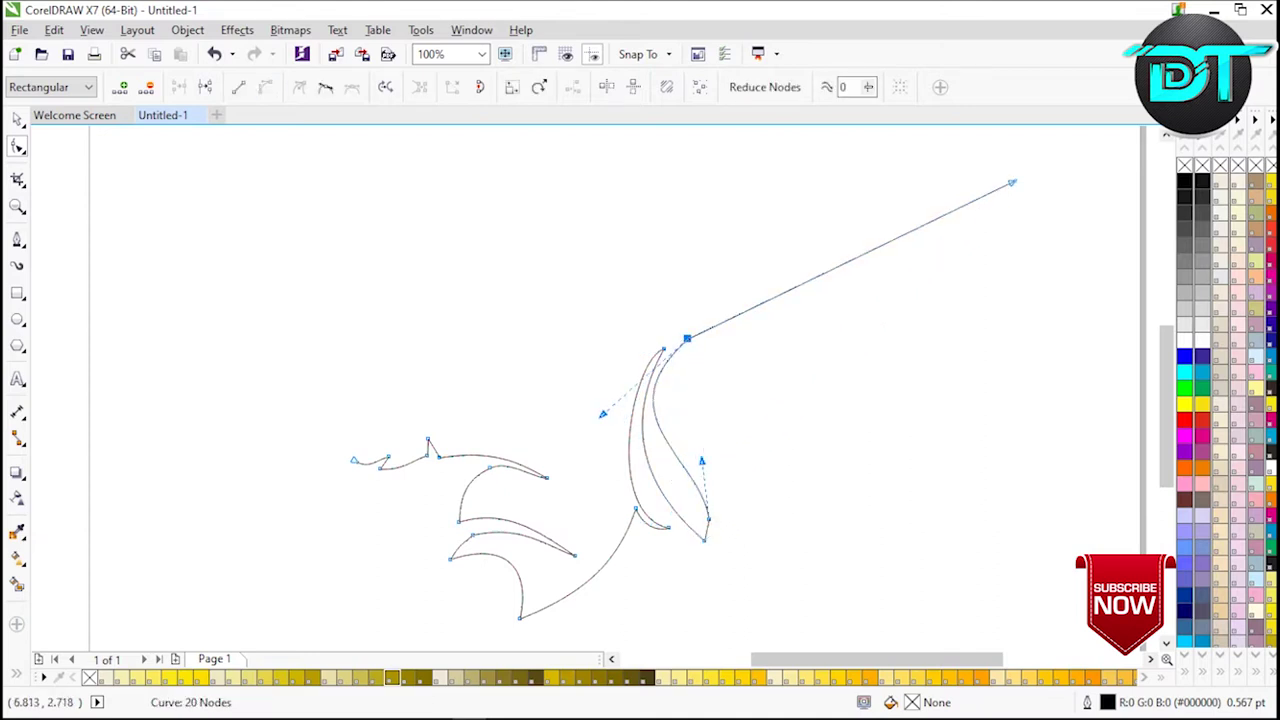
# - Add a short notch at the top of the blade and arc the outline from it to a tip on the right
pyautogui.doubleClick(701, 333)
pyautogui.moveTo(701, 333); pyautogui.dragTo(670, 340)
pyautogui.doubleClick(730, 312)
pyautogui.click(718, 330)
pyautogui.moveTo(730, 312); pyautogui.dragTo(781, 303)
pyautogui.click(265, 87)
# - Finish the right tip with a small blunt end and curve the segment leading up and left from it
pyautogui.doubleClick(791, 311)
pyautogui.doubleClick(793, 297)
pyautogui.moveTo(793, 297); pyautogui.dragTo(610, 167)
pyautogui.doubleClick(796, 288)
pyautogui.click(728, 251)
pyautogui.click(265, 87)
# - Form a long blunt-tipped spike above the right tip, curving its lower and upper edges
pyautogui.click(748, 249)
pyautogui.click(265, 87)
pyautogui.click(782, 259)
pyautogui.doubleClick(782, 258)
pyautogui.doubleClick(798, 254)
pyautogui.click(699, 218)
pyautogui.press('c')
# - Add a small curved notch at the spike's upper base and curve the outline up to the next point
pyautogui.doubleClick(711, 203)
pyautogui.click(665, 217)
pyautogui.press('c')
pyautogui.doubleClick(680, 238)
pyautogui.press('c')
# - Add a node beyond the outline's topmost point, place it up and to the left, and make its segment a curve
pyautogui.moveTo(1166, 430); pyautogui.dragTo(1166, 416)
pyautogui.doubleClick(652, 214)
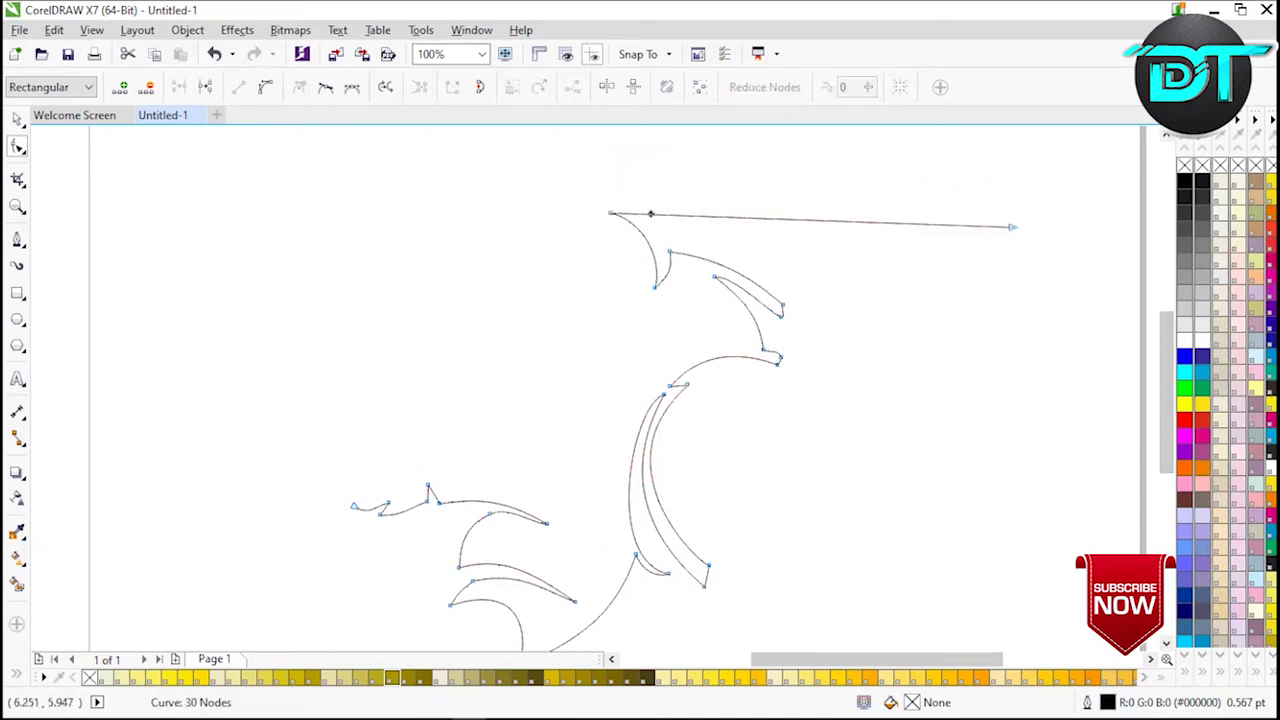
pyautogui.moveTo(652, 214); pyautogui.dragTo(556, 156)
pyautogui.hotkey('ctrl', 'z')
pyautogui.moveTo(651, 265); pyautogui.dragTo(510, 158)
pyautogui.press('c')
# - Add nodes for two short serrated spikes along the crest of the head and curve their edges
pyautogui.doubleClick(587, 206)
pyautogui.doubleClick(577, 206)
pyautogui.click(265, 87)
pyautogui.doubleClick(557, 187)
pyautogui.doubleClick(552, 178)
pyautogui.click(510, 168)
pyautogui.press('c')
# - Form the top tuft of the crest with a curved outer edge and a short spike beneath it
pyautogui.doubleClick(528, 162)
pyautogui.moveTo(528, 162); pyautogui.dragTo(435, 168)
pyautogui.click(265, 87)
pyautogui.moveTo(420, 236); pyautogui.dragTo(449, 243)
pyautogui.doubleClick(510, 178)
pyautogui.click(490, 174)
pyautogui.click(265, 87)
# - Add nodes down the slope below the tuft and curve its upper part
pyautogui.doubleClick(469, 205)
pyautogui.doubleClick(493, 183)
pyautogui.doubleClick(481, 186)
pyautogui.click(480, 195)
pyautogui.click(265, 87)
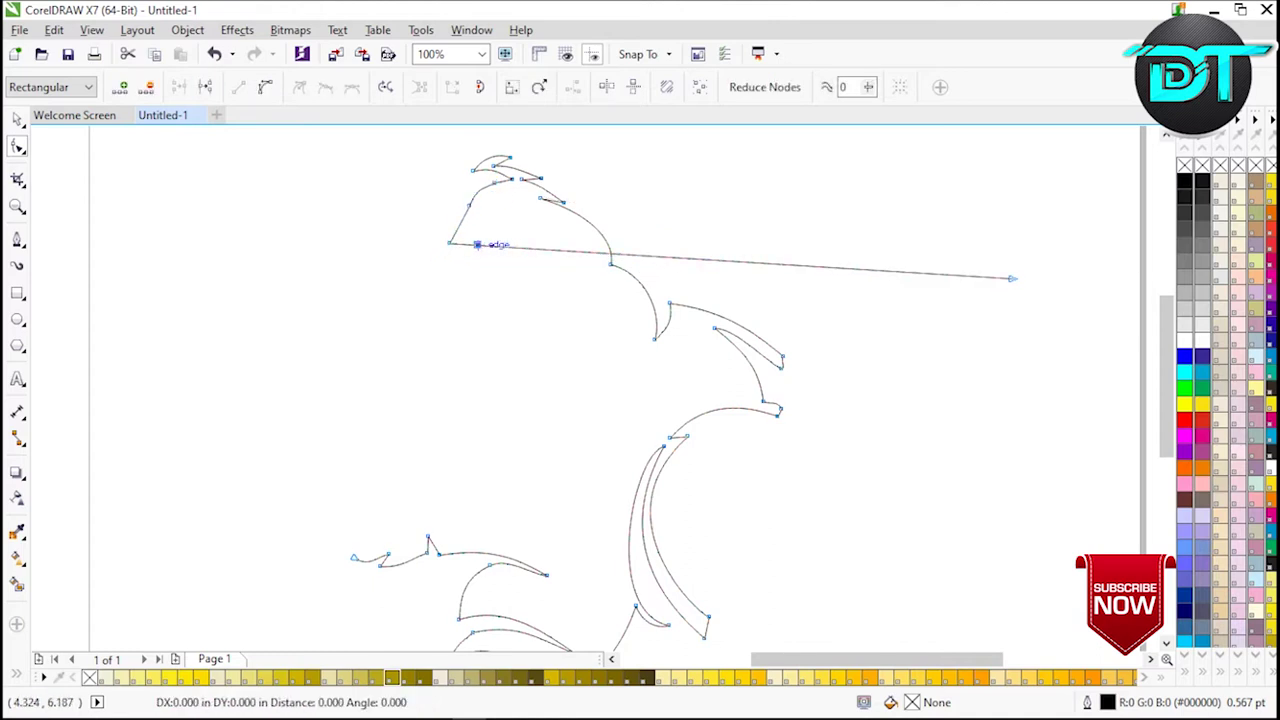
# - Add a small hooked spike at the foot of the slope and arc the outline down to the forehead corner
pyautogui.moveTo(500, 246); pyautogui.dragTo(461, 239)
pyautogui.click(465, 243)
pyautogui.click(265, 87)
# - Add a node below the forehead corner and bend the segment down to it into a curve
pyautogui.doubleClick(406, 290)
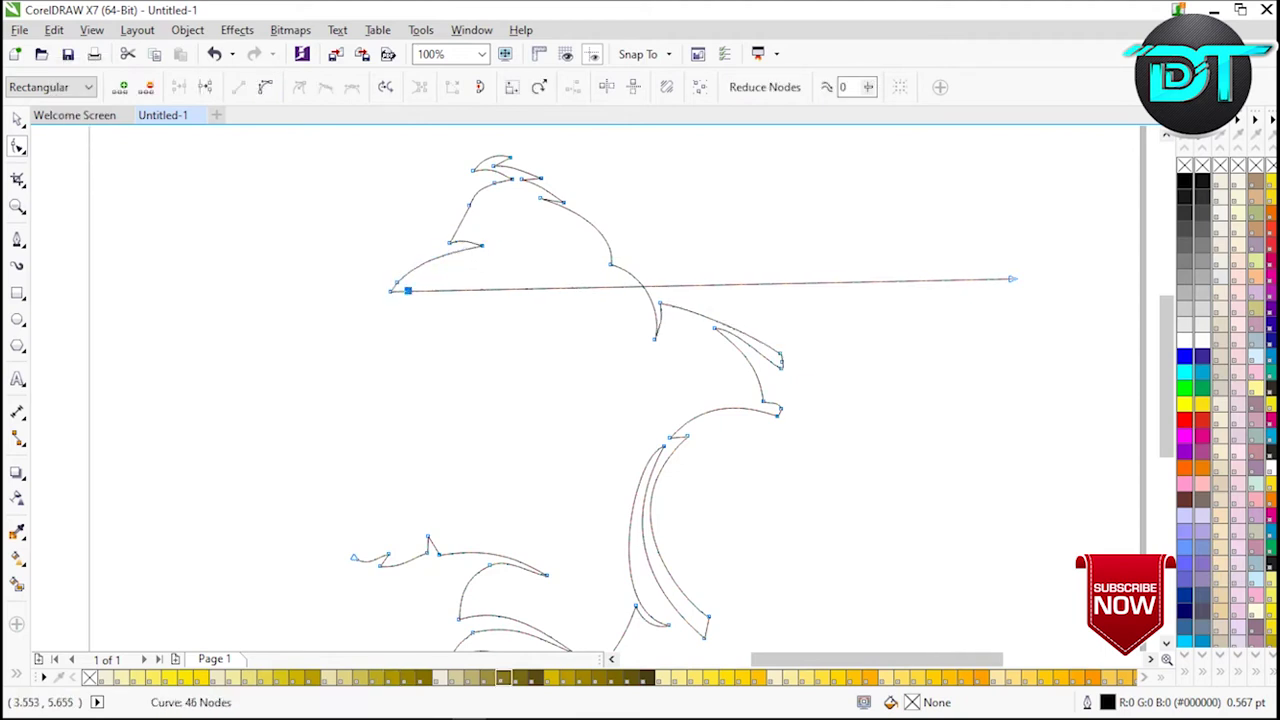
pyautogui.moveTo(406, 290); pyautogui.dragTo(414, 361)
pyautogui.click(402, 310)
pyautogui.click(265, 87)
# - Continue the outline down the cheek with a curved return and nodes for short jagged spikes
pyautogui.doubleClick(432, 384)
pyautogui.moveTo(432, 384); pyautogui.dragTo(394, 400)
pyautogui.click(400, 395)
pyautogui.doubleClick(422, 398)
pyautogui.doubleClick(428, 394)
# - Carry the cheek line down toward the outline's starting point, curving the long edge and adding a spike near its lower end
pyautogui.moveTo(428, 394); pyautogui.dragTo(355, 557)
pyautogui.click(411, 419)
pyautogui.click(265, 87)
pyautogui.click(265, 87)
pyautogui.moveTo(394, 512); pyautogui.dragTo(414, 530)
# - Add nodes leading from the lower end back up toward the face and convert the connecting edge to a curve
pyautogui.moveTo(374, 534); pyautogui.dragTo(339, 325)
pyautogui.doubleClick(406, 536)
pyautogui.doubleClick(407, 451)
pyautogui.click(337, 417)
pyautogui.click(265, 87)
pyautogui.doubleClick(319, 376)
pyautogui.doubleClick(300, 365)
pyautogui.click(265, 87)
pyautogui.doubleClick(347, 352)
pyautogui.hotkey('ctrl', 'z')
pyautogui.hotkey('ctrl', 'z')
pyautogui.hotkey('ctrl', 'z')
pyautogui.hotkey('ctrl', 'z')
pyautogui.hotkey('ctrl', 'z')
# - Add nodes beside the muzzle tip and curve their segments to form the hooked mouth shape
pyautogui.doubleClick(350, 366)
pyautogui.click(323, 383)
pyautogui.click(265, 87)
pyautogui.doubleClick(369, 391)
pyautogui.click(350, 385)
pyautogui.click(265, 87)
# - Add nodes above the mouth to outline the pointed eye and a curved brow over it
pyautogui.doubleClick(372, 364)
pyautogui.doubleClick(383, 346)
pyautogui.doubleClick(338, 346)
pyautogui.doubleClick(394, 332)
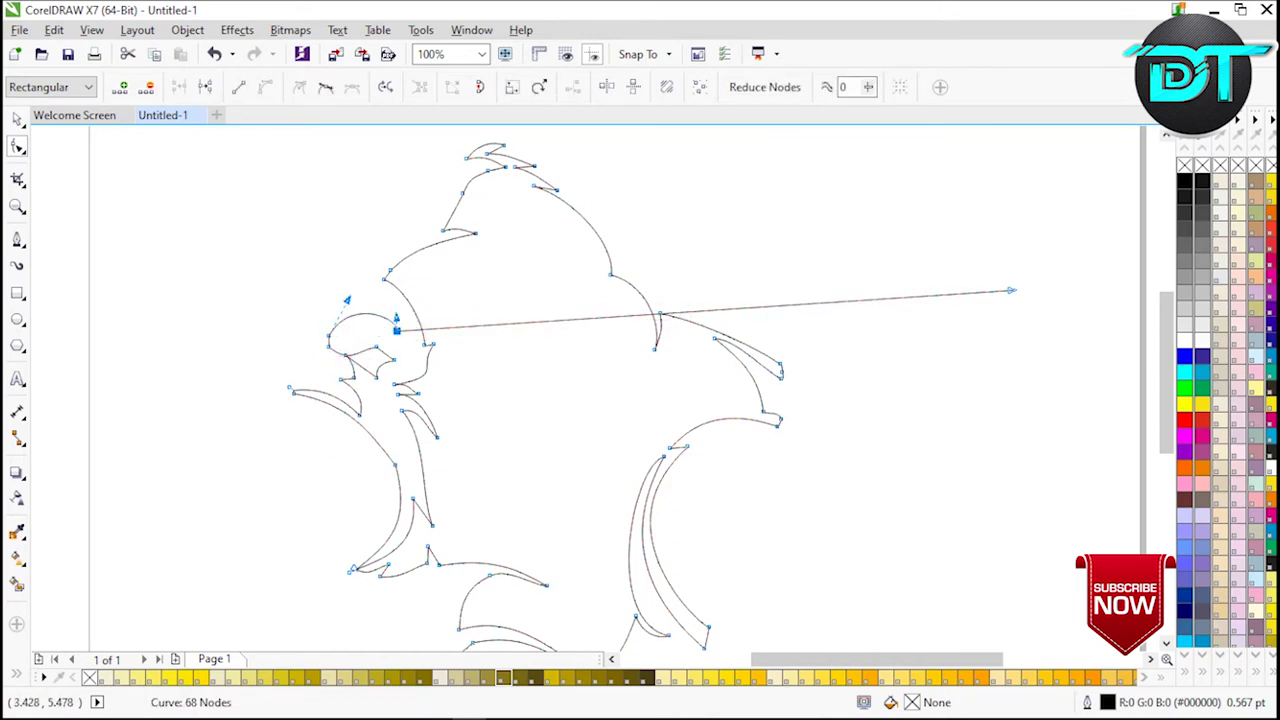
# - Extend the outline from the brow's inner end along the forehead to the nose corner and back beneath it
pyautogui.moveTo(396, 333); pyautogui.dragTo(300, 315)
pyautogui.doubleClick(320, 319)
pyautogui.doubleClick(332, 315)
pyautogui.moveTo(332, 315); pyautogui.dragTo(328, 347)
pyautogui.click(318, 348)
pyautogui.click(340, 322)
pyautogui.doubleClick(337, 335)
# - Add a series of nodes stepping down the front of the muzzle to its tip, plus one at the jaw
pyautogui.moveTo(333, 346); pyautogui.dragTo(380, 473)
pyautogui.doubleClick(316, 364)
pyautogui.doubleClick(333, 373)
pyautogui.doubleClick(306, 384)
pyautogui.doubleClick(334, 384)
# - Convert the long segment from the muzzle tip to the jaw node into a curve and bend it along the inner line
pyautogui.click(337, 434)
pyautogui.click(266, 87)
pyautogui.moveTo(322, 421); pyautogui.dragTo(352, 418)
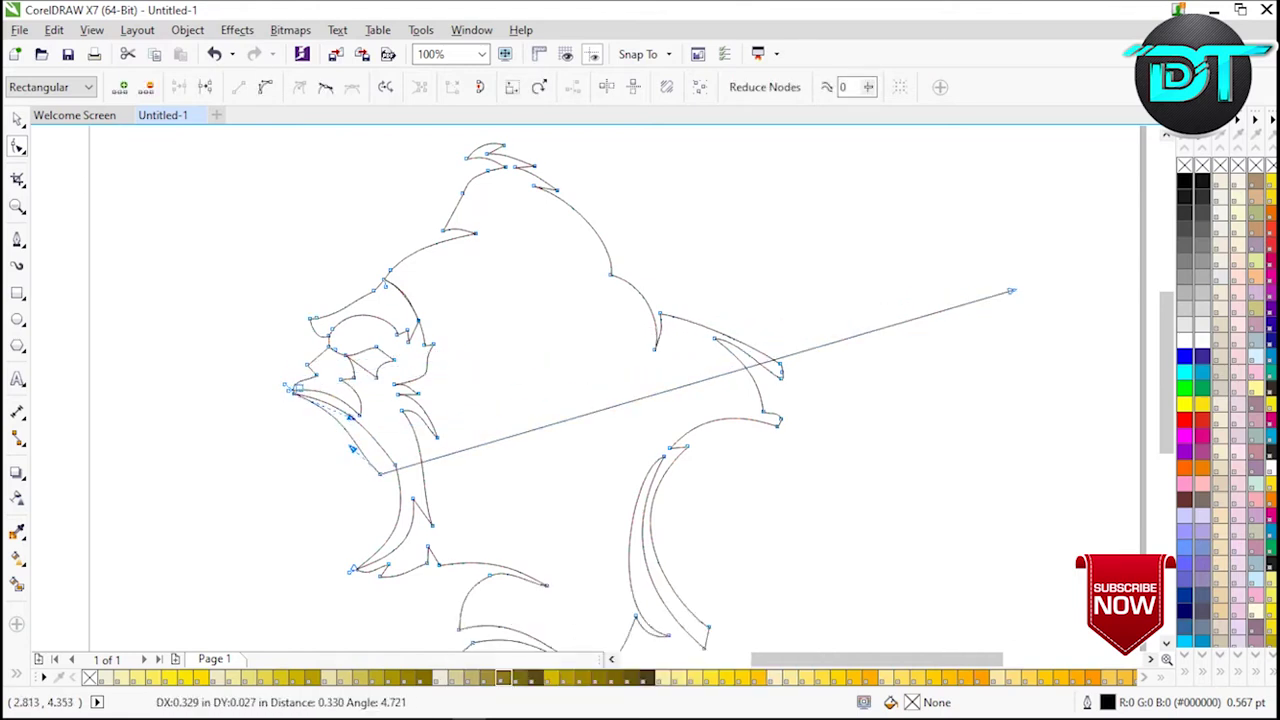
# - Add a node at the outline's lower starting point and curve the segment down to it from the jaw
pyautogui.doubleClick(404, 467)
pyautogui.moveTo(404, 467); pyautogui.dragTo(350, 573)
pyautogui.click(370, 508)
pyautogui.click(349, 572)
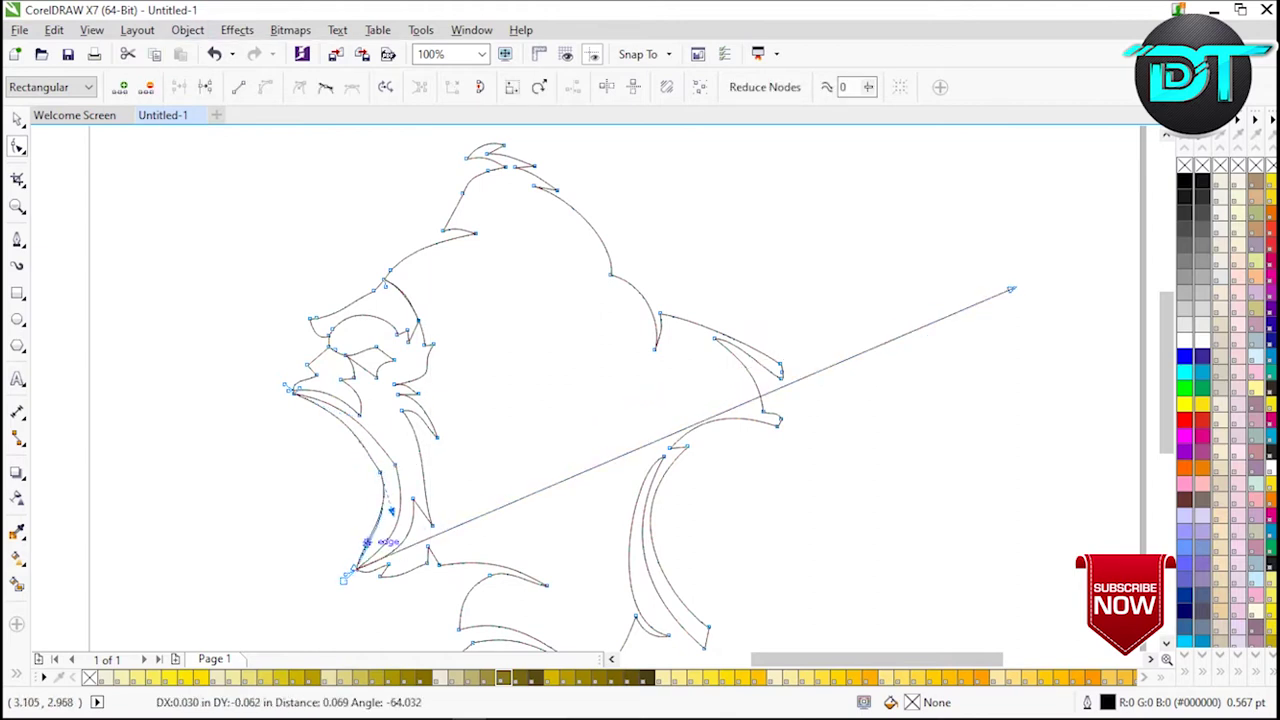
# - Add small spikes at the lower tip and carry a curved edge from them back up beside the jaw line
pyautogui.moveTo(389, 509); pyautogui.dragTo(347, 550)
pyautogui.doubleClick(415, 544)
pyautogui.moveTo(347, 550); pyautogui.dragTo(411, 524)
pyautogui.doubleClick(414, 541)
pyautogui.doubleClick(408, 538)
pyautogui.click(389, 514)
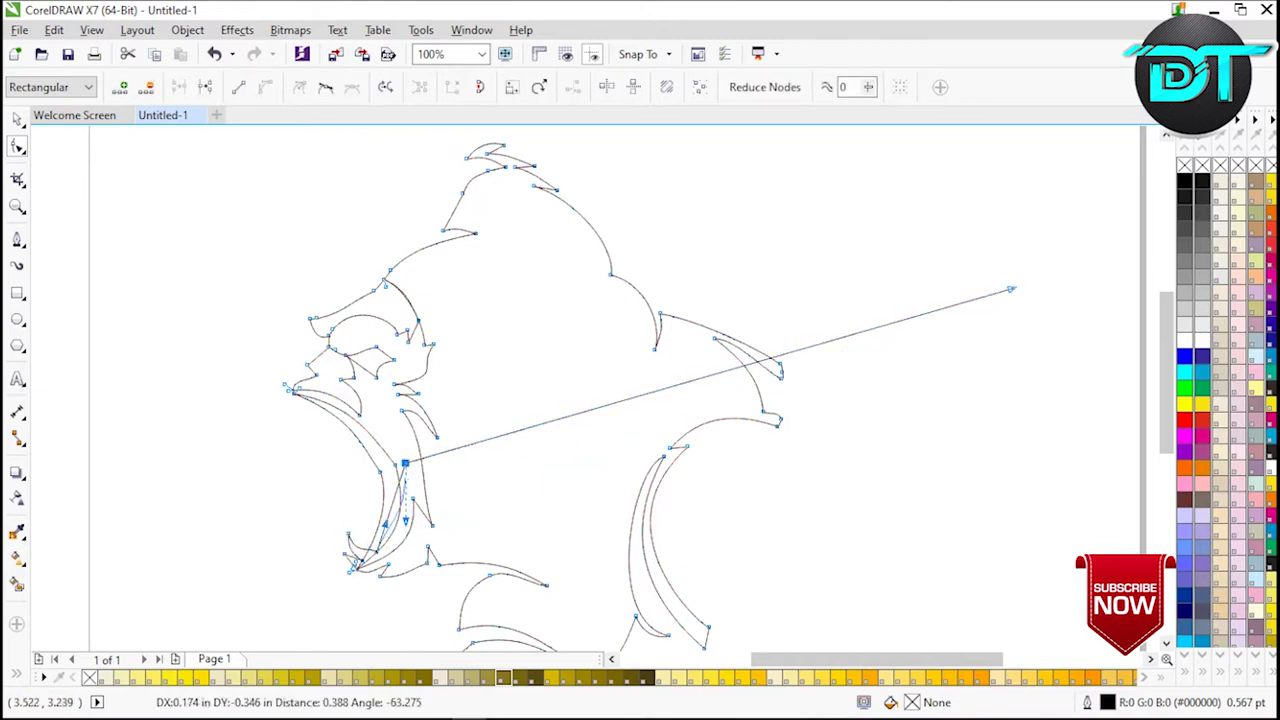
# - Curve the inner jaw line back up to the upper lip and add nodes there shaped into pointed teeth
pyautogui.moveTo(403, 463); pyautogui.dragTo(301, 415)
pyautogui.doubleClick(412, 460)
pyautogui.click(360, 437)
pyautogui.press('c')
pyautogui.doubleClick(329, 399)
pyautogui.doubleClick(318, 413)
pyautogui.moveTo(318, 413); pyautogui.dragTo(290, 411)
pyautogui.doubleClick(330, 394)
# - Add nodes above the brow, attach the line's end to the crown tuft and curve the last segment along the forehead crest
pyautogui.doubleClick(379, 396)
pyautogui.moveTo(379, 396); pyautogui.dragTo(425, 230)
pyautogui.doubleClick(315, 399)
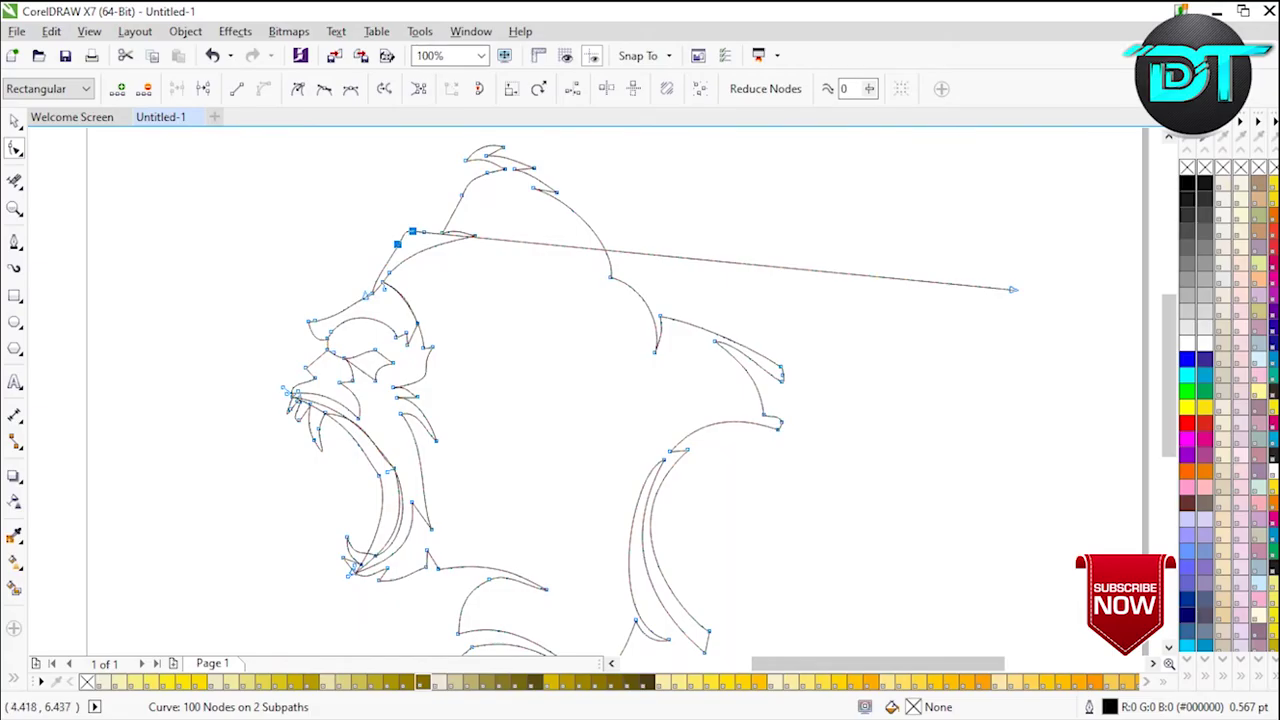
pyautogui.moveTo(1013, 290); pyautogui.dragTo(463, 159)
pyautogui.click(438, 205)
pyautogui.click(592, 363)
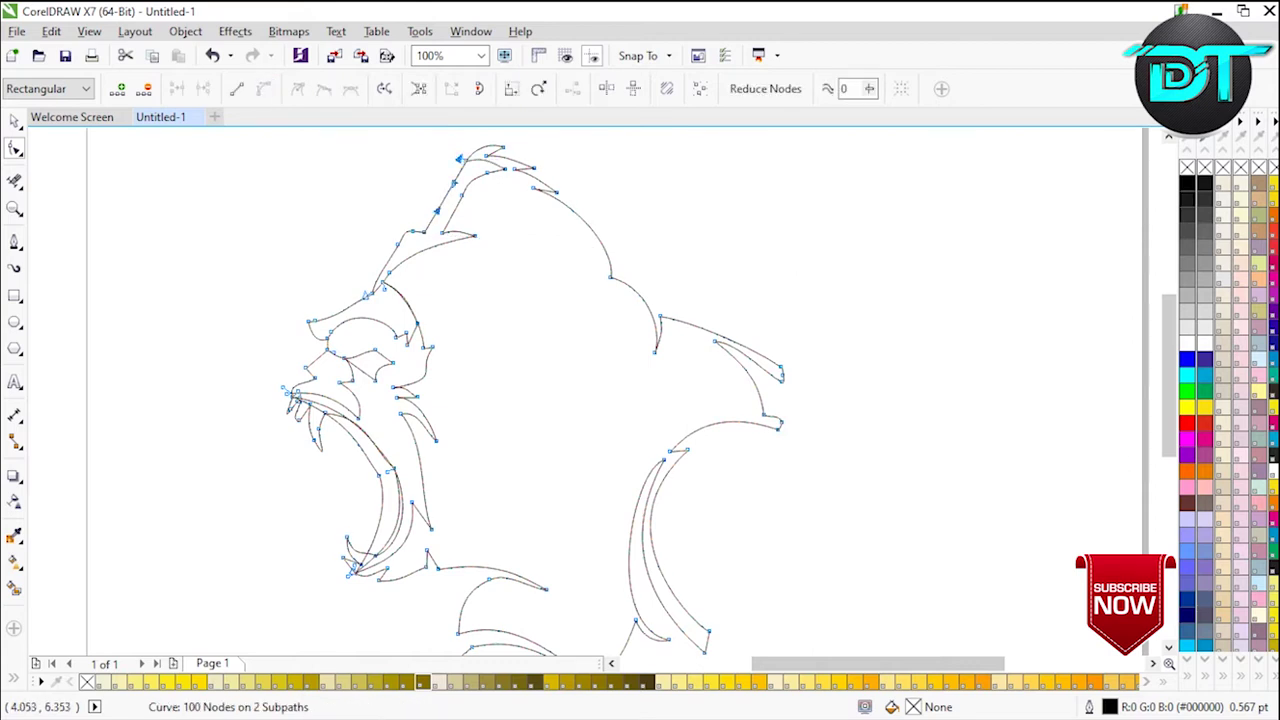
pyautogui.moveTo(431, 207); pyautogui.dragTo(438, 190)
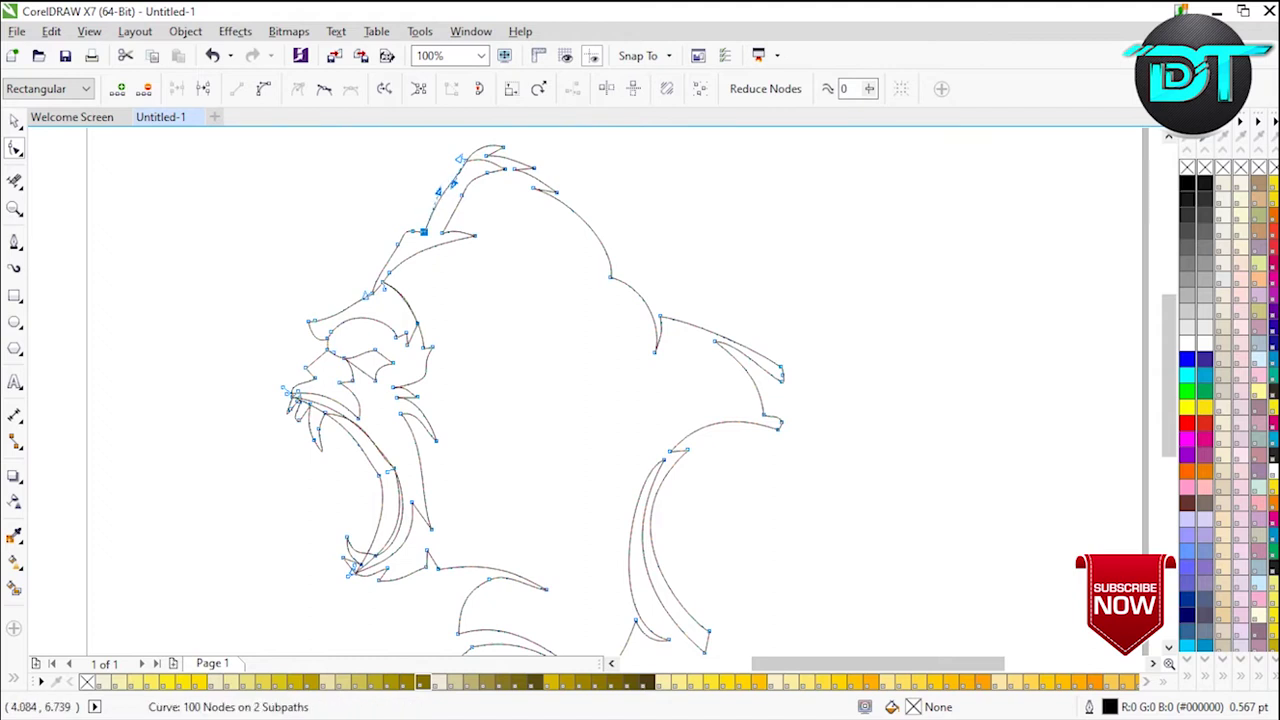
pyautogui.press('F5')
pyautogui.click(580, 288)
pyautogui.moveTo(646, 334); pyautogui.dragTo(667, 405)
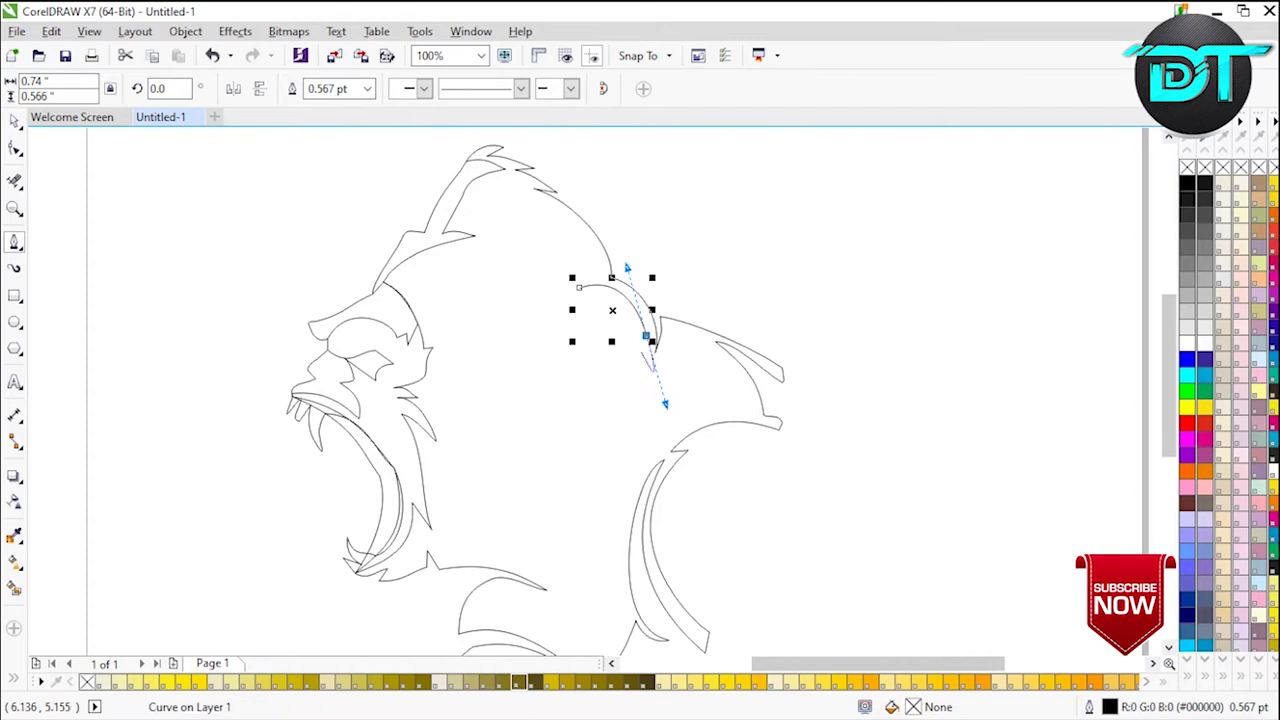
pyautogui.click(646, 335)
pyautogui.click(580, 288)
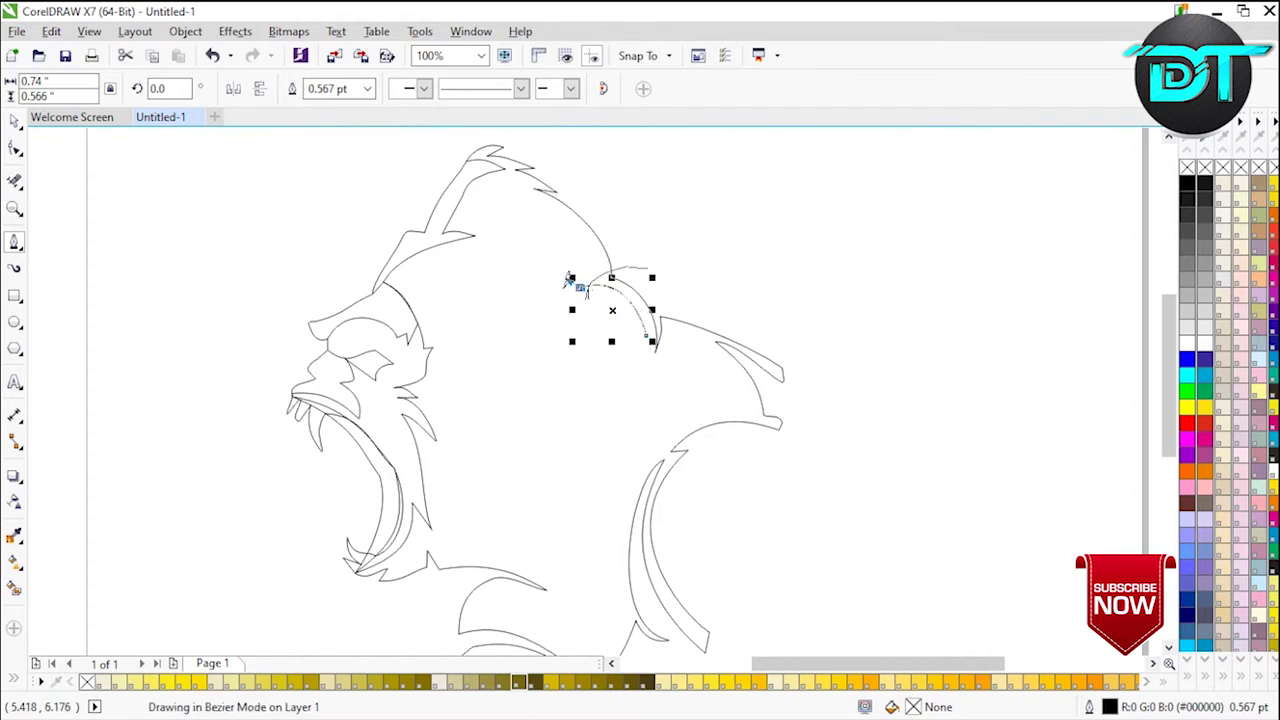
pyautogui.moveTo(594, 324); pyautogui.dragTo(592, 329)
pyautogui.hotkey('ctrl', 'z')
pyautogui.hotkey('ctrl', 'z')
pyautogui.hotkey('ctrl', 'z')
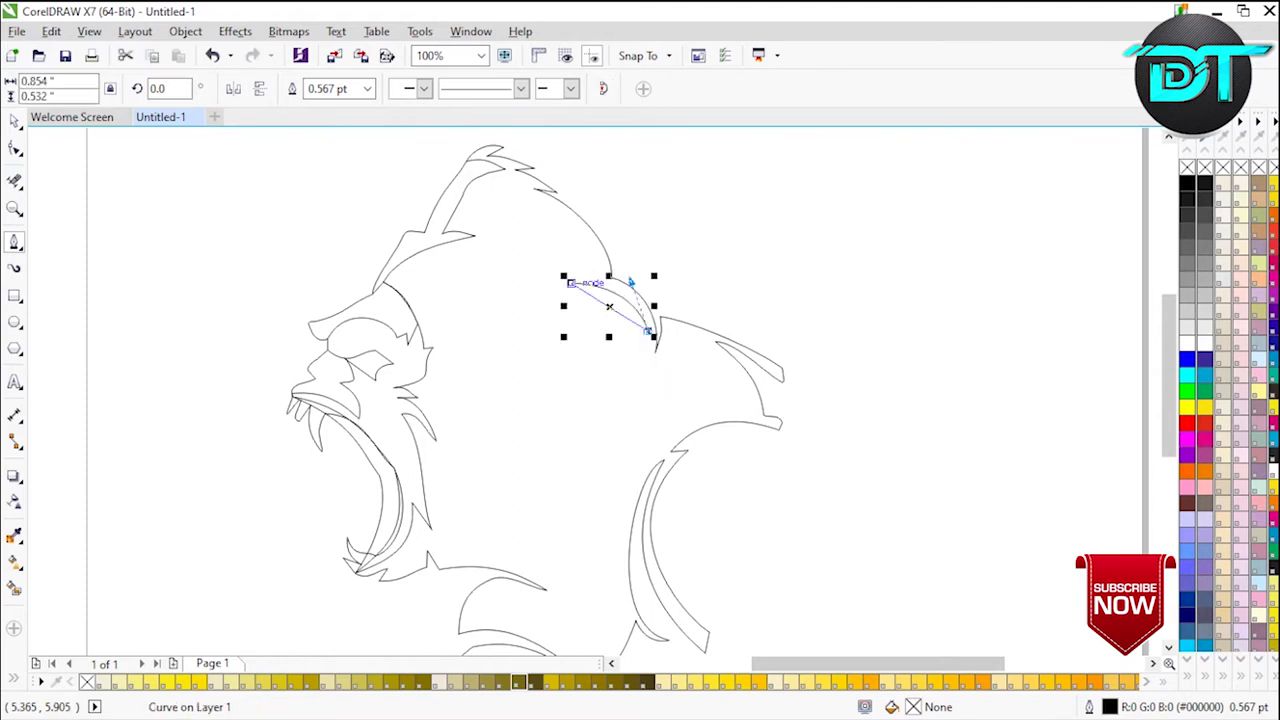
# - Close the thin crescent inside the back-of-neck curve, about 0.85 by 0.53 inches
pyautogui.moveTo(572, 283); pyautogui.dragTo(555, 290)
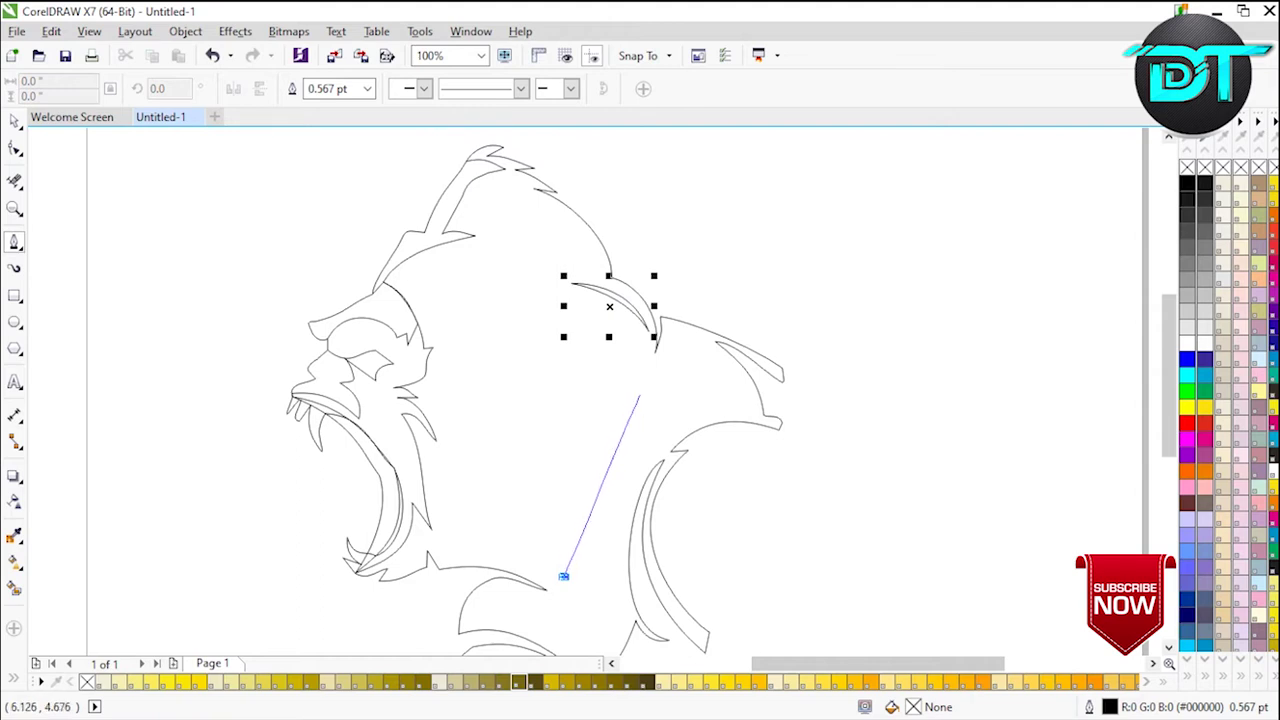
# - Start a separate shoulder shape with a long arc about 2.04 inches tall and a return edge with a small spike
pyautogui.moveTo(640, 393); pyautogui.dragTo(757, 312)
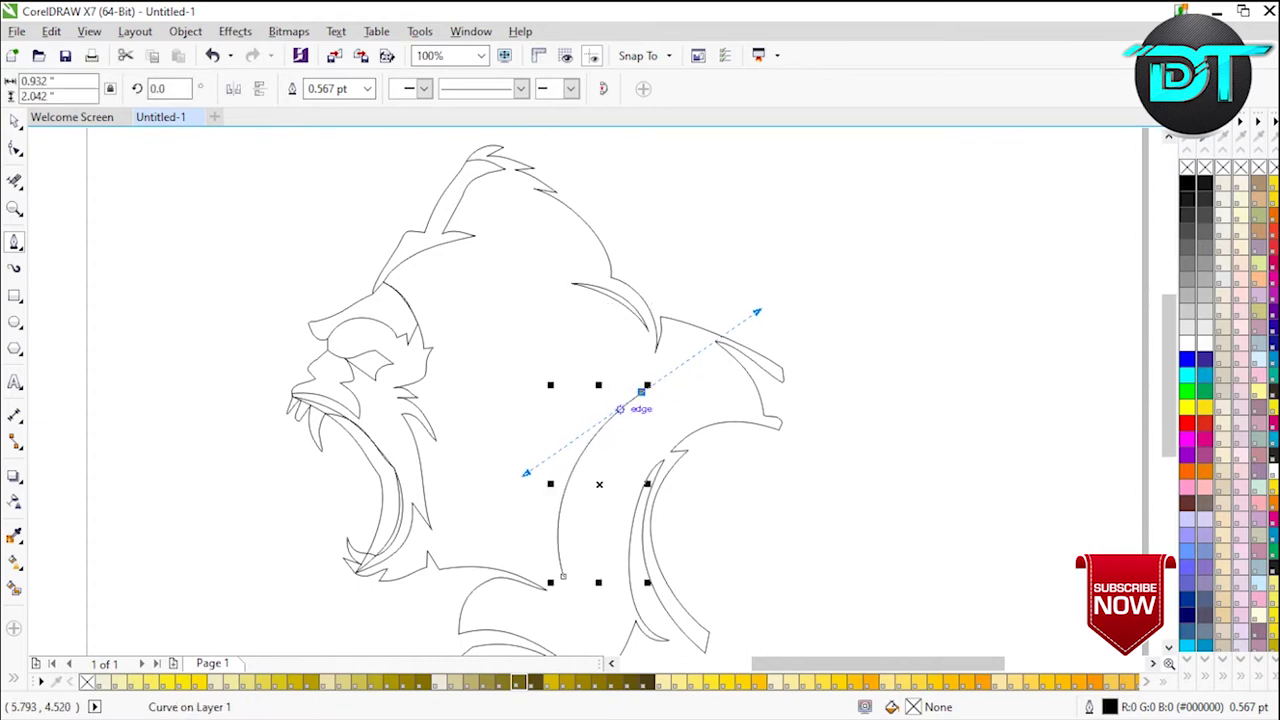
pyautogui.moveTo(566, 440); pyautogui.dragTo(544, 468)
pyautogui.moveTo(585, 432); pyautogui.dragTo(619, 425)
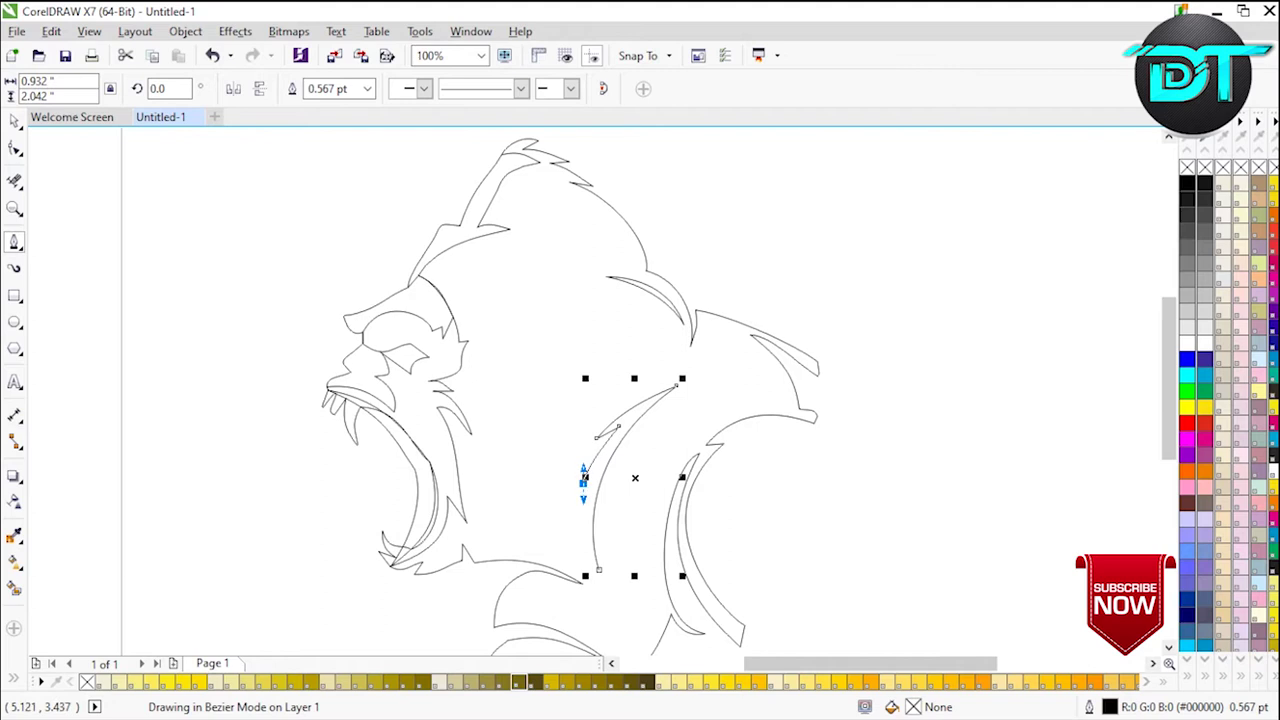
pyautogui.moveTo(577, 506); pyautogui.dragTo(576, 507)
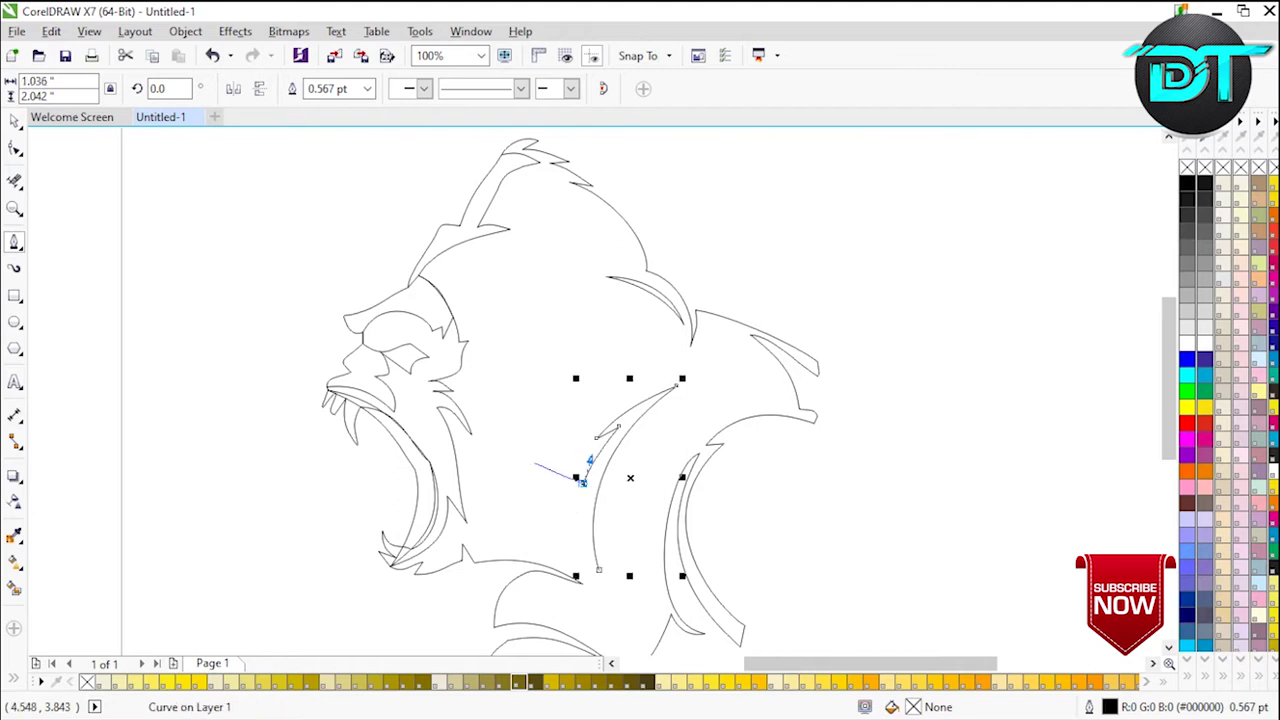
# - Add a curved tuft pointing toward the jaw and carry the edge down to close the shoulder shape, about 1.56 inches wide
pyautogui.click(564, 474)
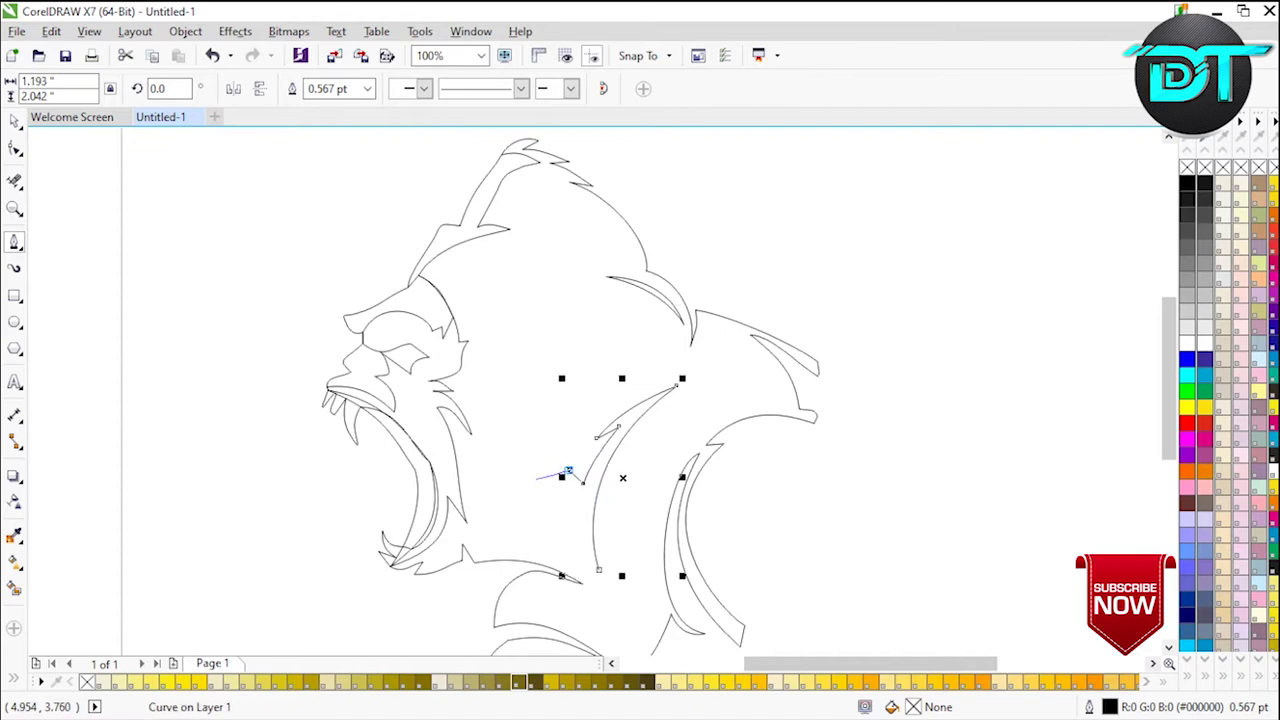
pyautogui.click(530, 478)
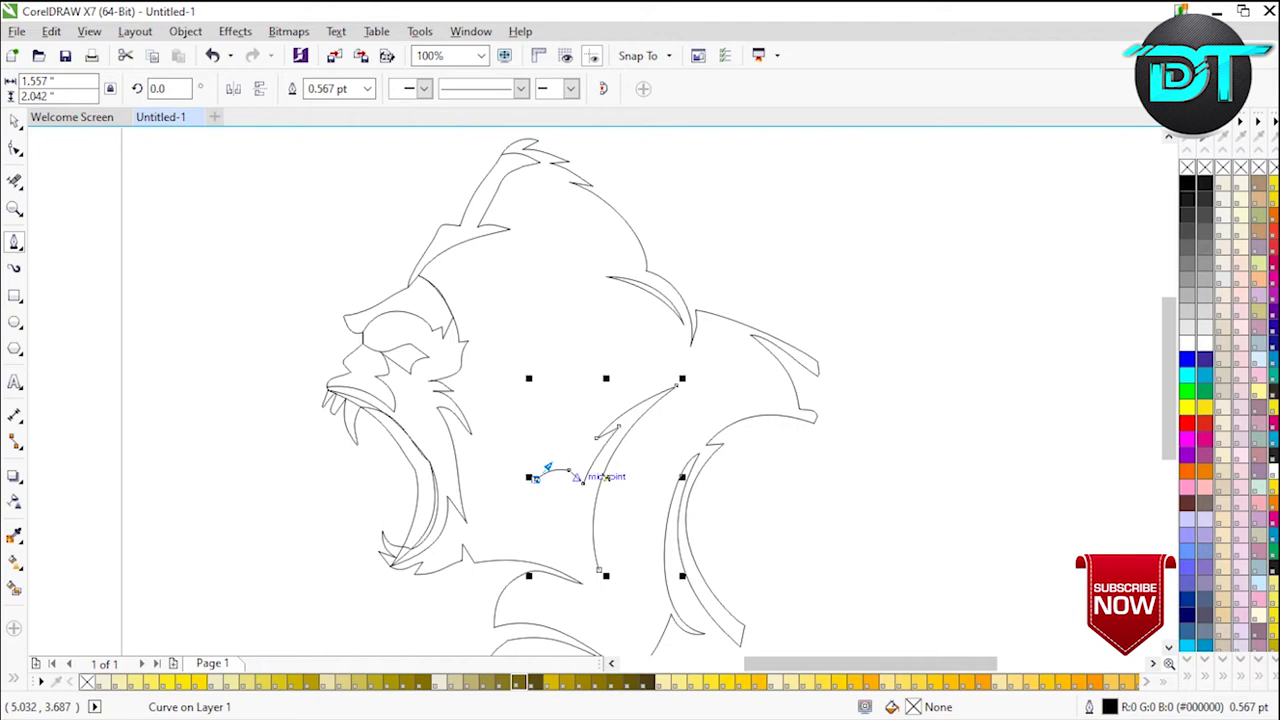
pyautogui.moveTo(577, 491)
pyautogui.mouseDown()
pyautogui.moveTo(586, 501)
pyautogui.moveTo(577, 494)
pyautogui.mouseUp()
pyautogui.click(579, 517)
pyautogui.moveTo(585, 530); pyautogui.dragTo(587, 569)
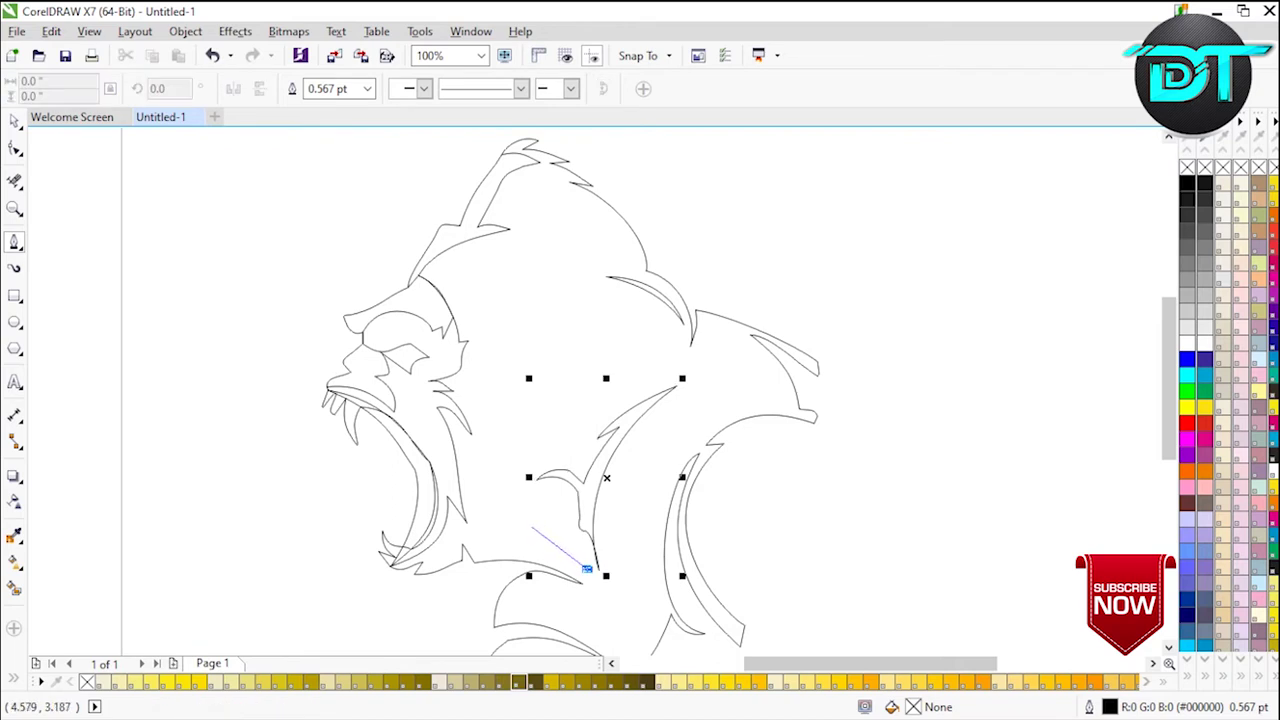
# - Draw a thin closed spike about 0.67 by 0.47 inches below the shoulder shape, pointing up toward the jaw
pyautogui.click(523, 524)
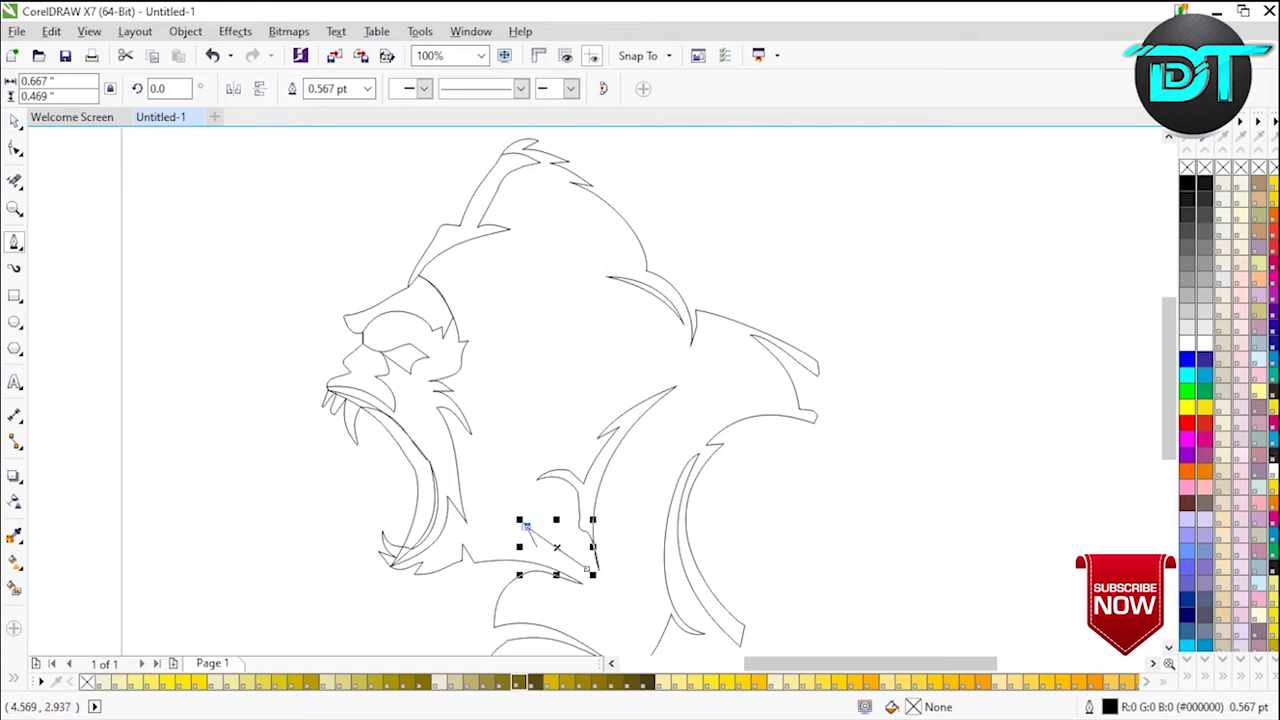
pyautogui.moveTo(587, 568)
pyautogui.mouseDown()
pyautogui.moveTo(605, 561)
pyautogui.moveTo(591, 593)
pyautogui.mouseUp()
pyautogui.click(587, 568)
pyautogui.press('Escape')
# - Draw a line from the brow down into the eye socket, curving it around above the eye to a sharp corner
pyautogui.scroll(3, 386, 340)
pyautogui.scroll(-1, 386, 340)
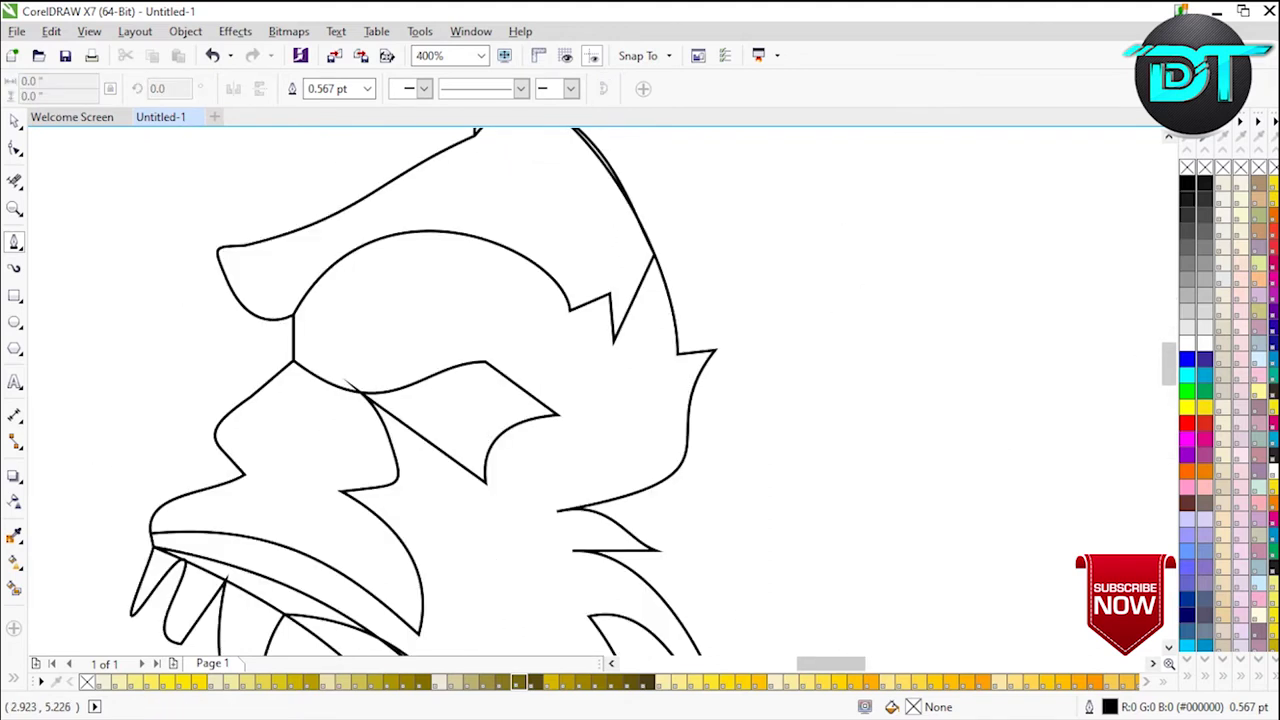
pyautogui.click(452, 216)
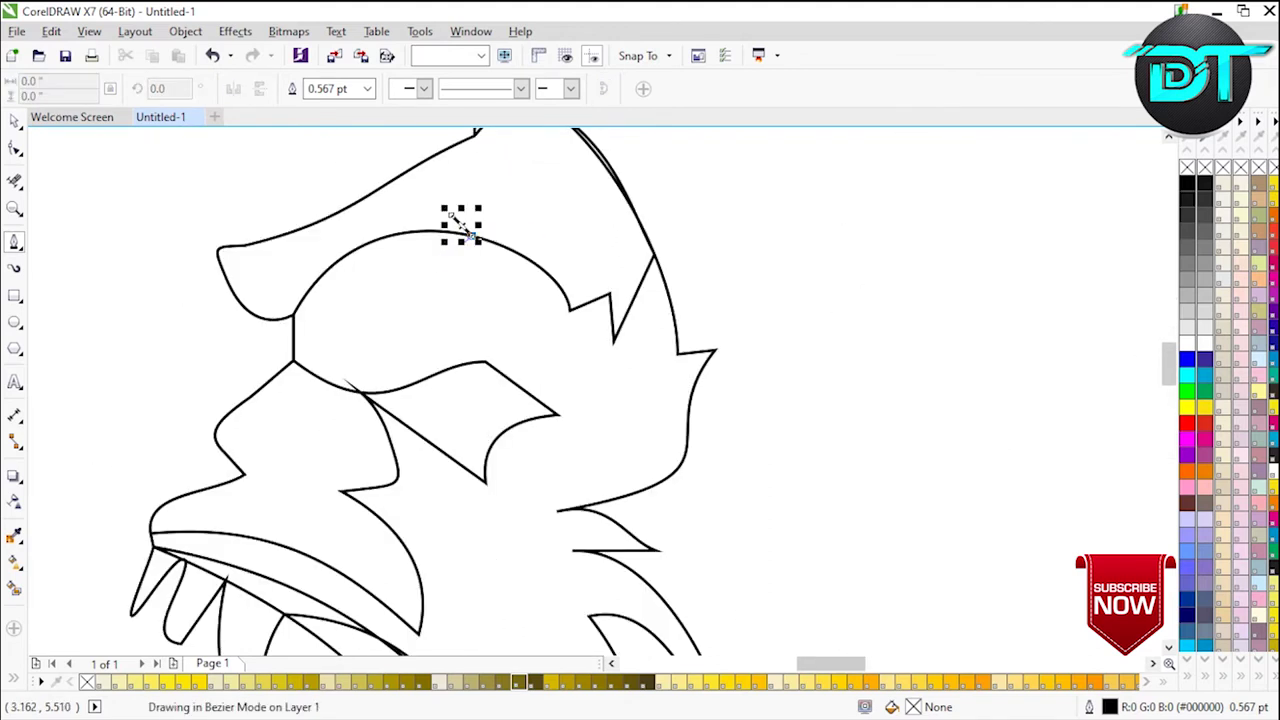
pyautogui.click(395, 289)
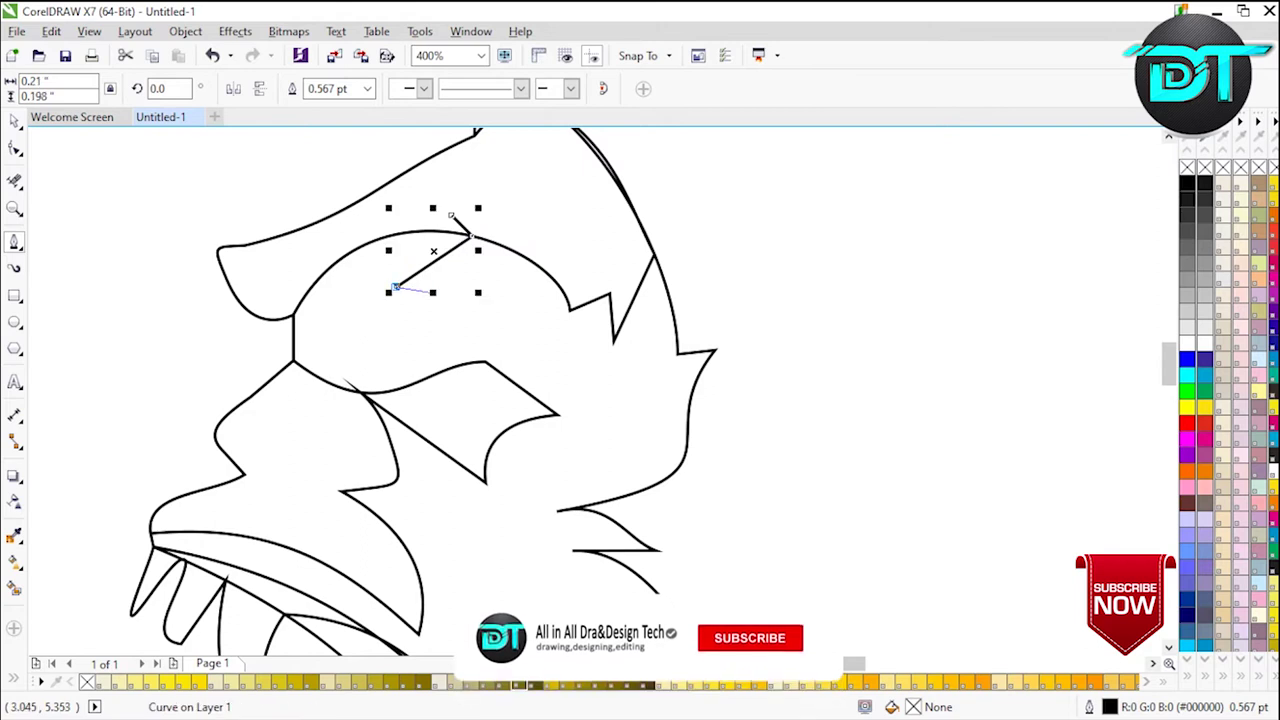
pyautogui.moveTo(458, 324); pyautogui.dragTo(470, 347)
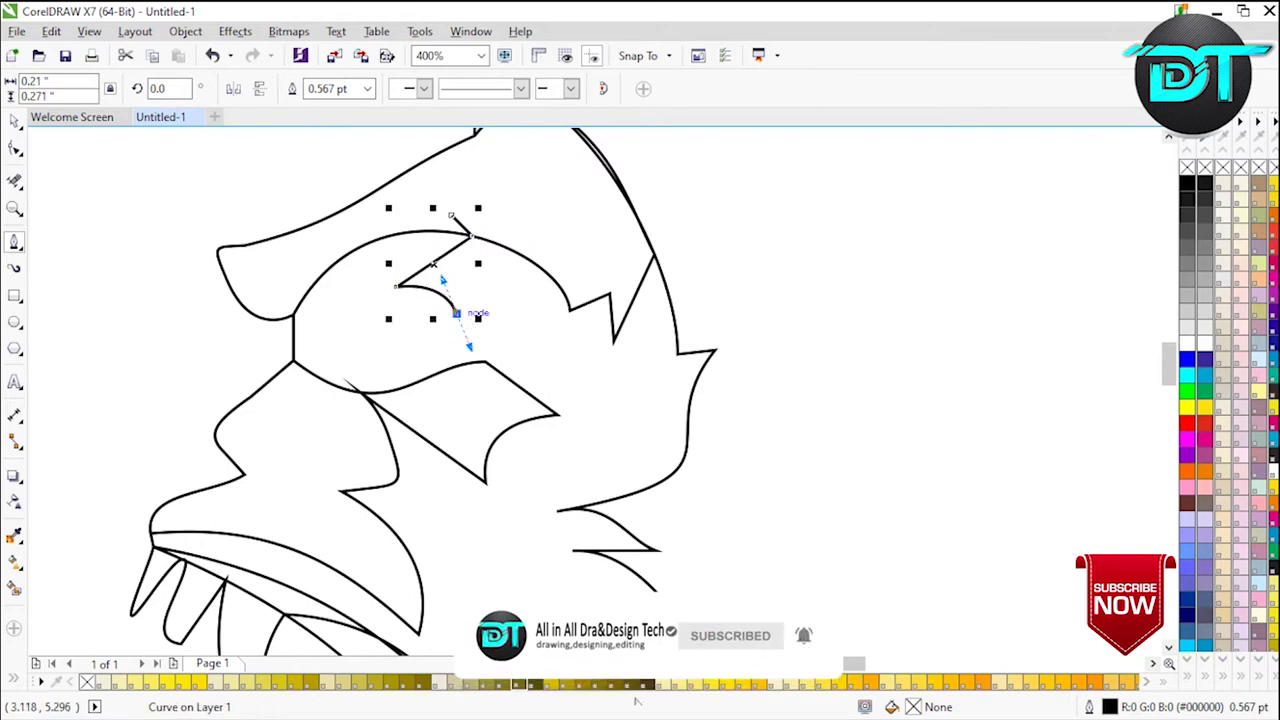
pyautogui.keyDown('alt'); pyautogui.click(456, 313); pyautogui.keyUp('alt')
# - Continue the eye surround with a sharp outward spike, a small notch and a curve back along the socket's lower edge
pyautogui.click(498, 299)
pyautogui.click(458, 321)
pyautogui.moveTo(447, 348); pyautogui.dragTo(465, 341)
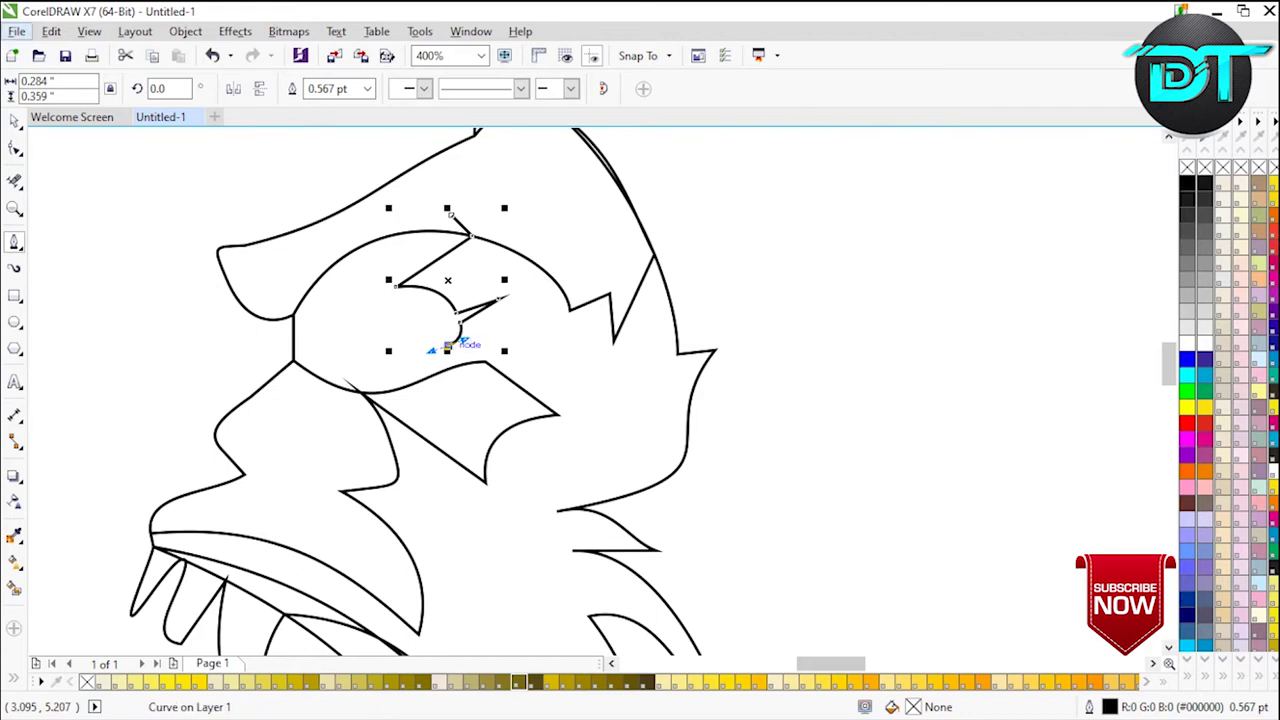
pyautogui.click(472, 344)
pyautogui.moveTo(329, 382)
pyautogui.mouseDown()
pyautogui.moveTo(278, 366)
pyautogui.moveTo(279, 352)
pyautogui.mouseUp()
pyautogui.doubleClick(330, 383)
# - Draw the eye's upper arc inside the socket, about 0.23 by 0.08 inches
pyautogui.click(346, 341)
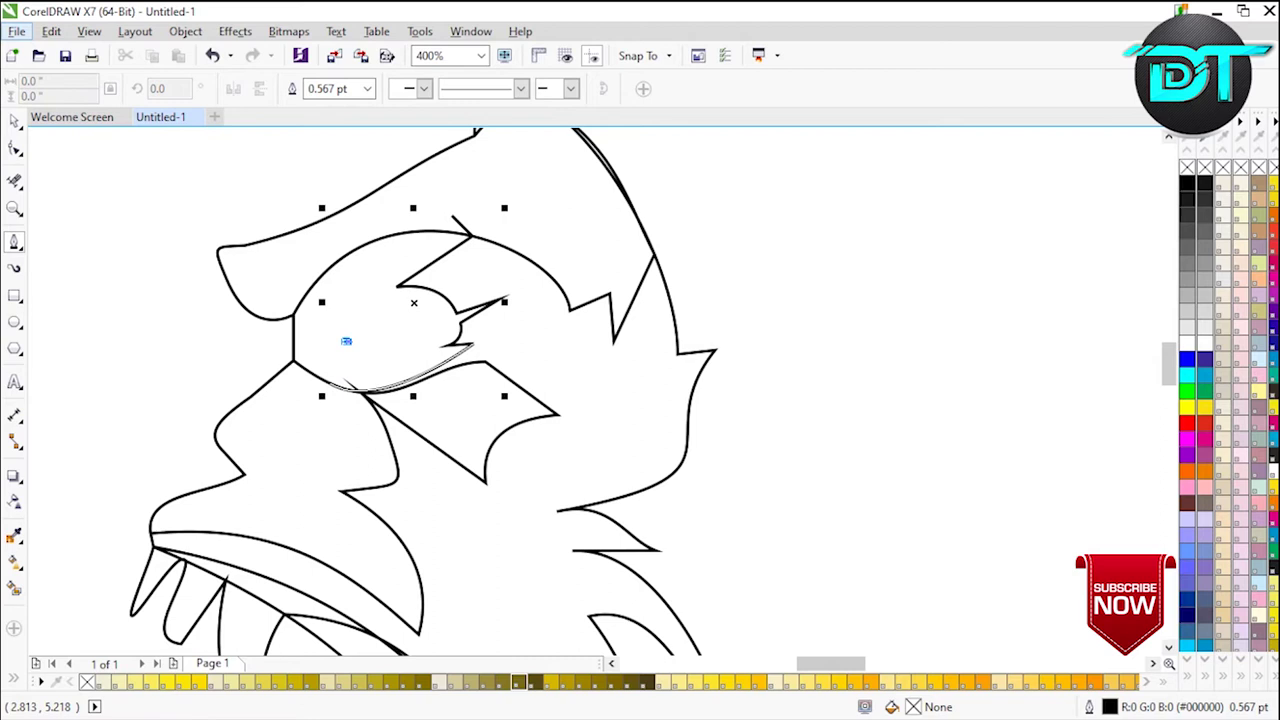
pyautogui.moveTo(430, 319); pyautogui.dragTo(470, 343)
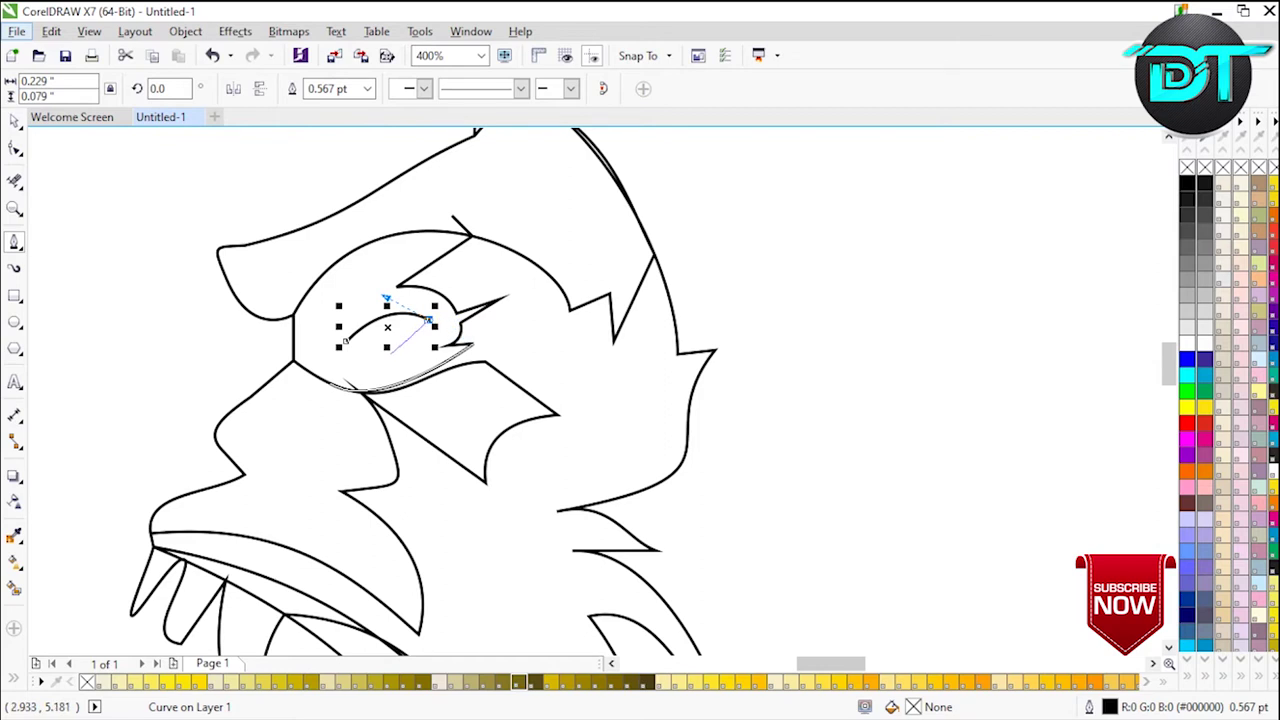
pyautogui.moveTo(346, 341); pyautogui.dragTo(293, 327)
pyautogui.hotkey('ctrl', 'm')
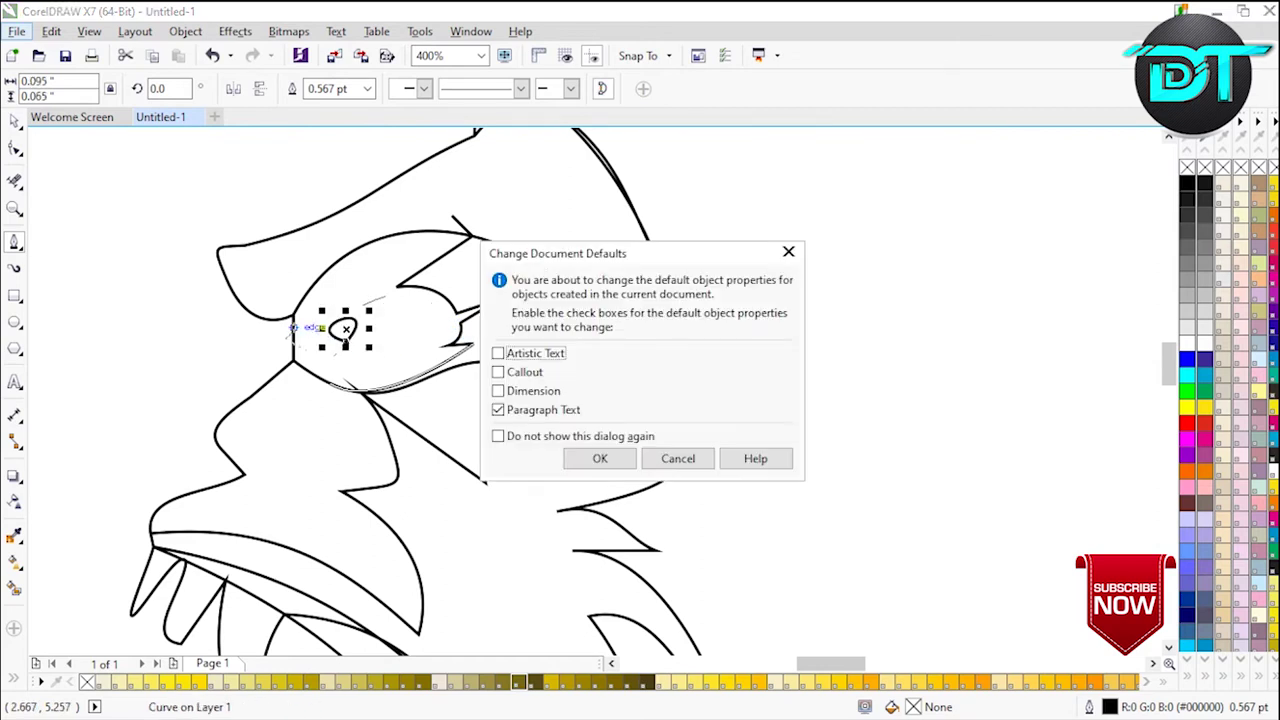
pyautogui.click(677, 458)
pyautogui.hotkey('ctrl', 'z')
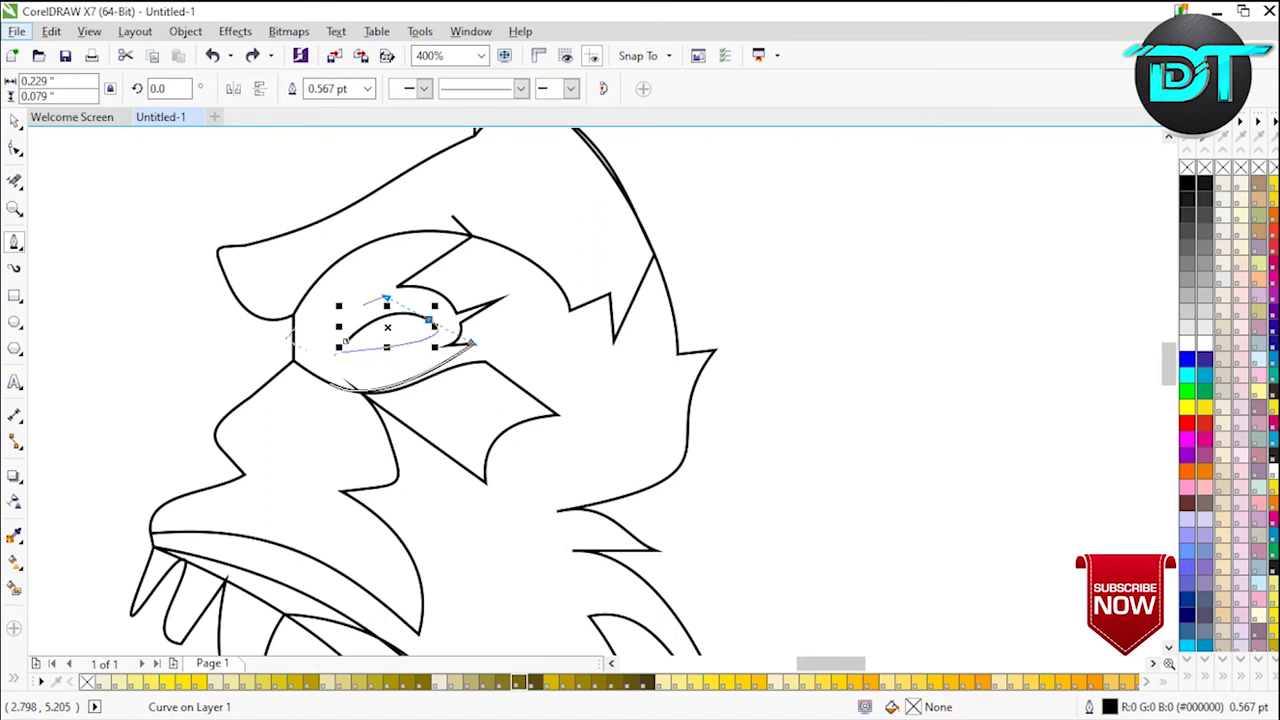
pyautogui.moveTo(346, 341)
pyautogui.mouseDown()
pyautogui.moveTo(329, 332)
pyautogui.moveTo(343, 364)
pyautogui.moveTo(384, 385)
pyautogui.moveTo(315, 379)
pyautogui.moveTo(346, 341)
pyautogui.mouseUp()
pyautogui.click(15, 149)
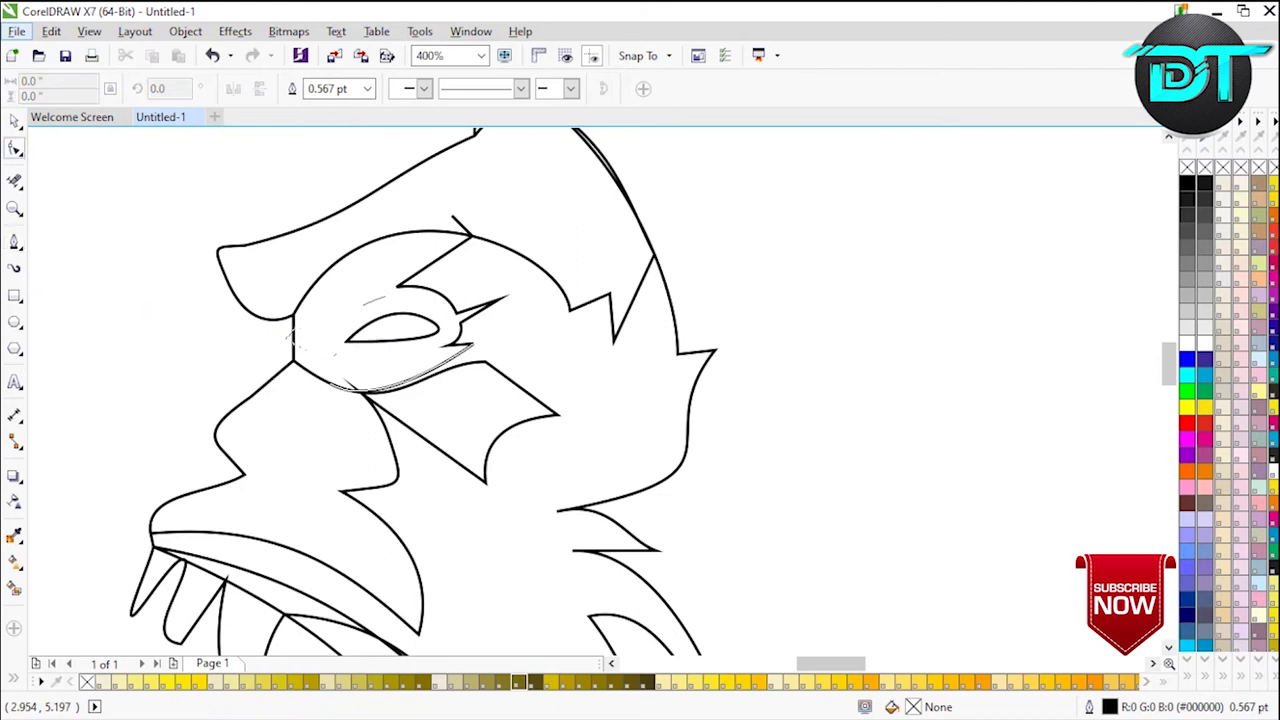
pyautogui.click(391, 340)
pyautogui.click(345, 341)
pyautogui.press('Delete')
pyautogui.click(402, 340)
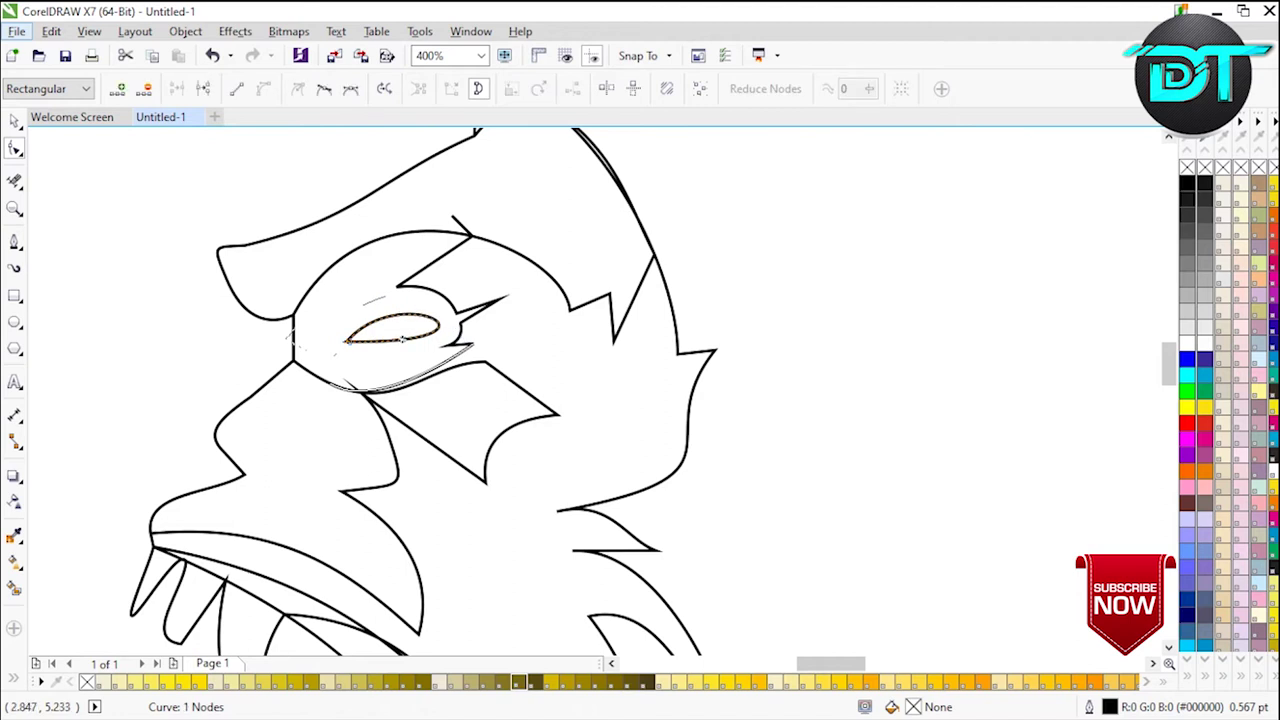
pyautogui.moveTo(402, 340); pyautogui.dragTo(383, 369)
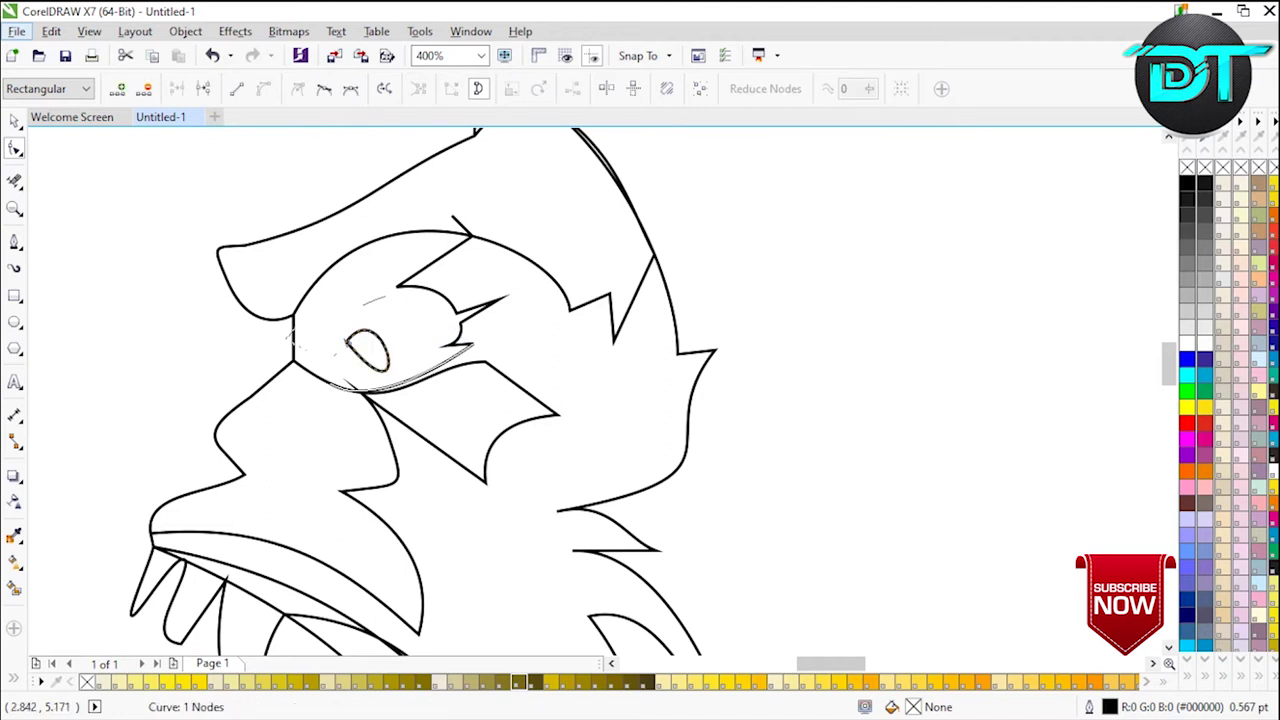
pyautogui.click(14, 120)
pyautogui.press('Delete')
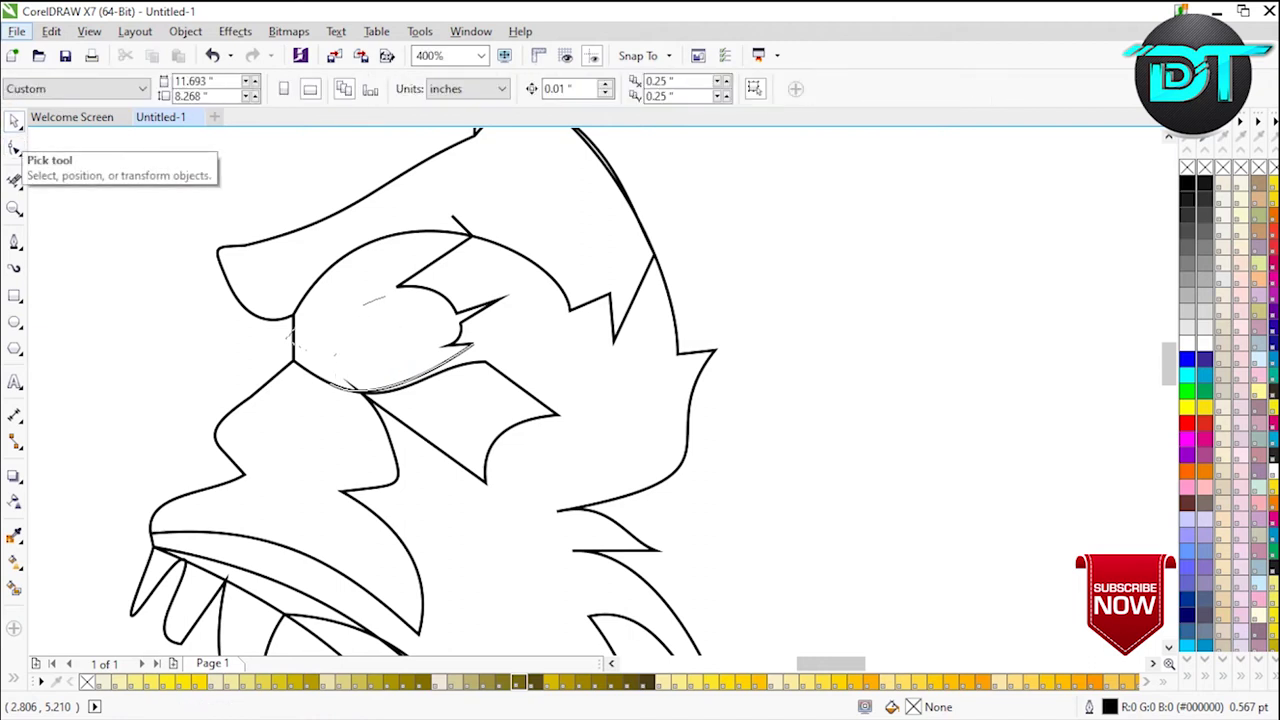
pyautogui.hotkey('ctrl', 'z')
pyautogui.hotkey('ctrl', 'z')
pyautogui.hotkey('ctrl', 'z')
pyautogui.hotkey('ctrl', 'z')
pyautogui.hotkey('ctrl', 'z')
pyautogui.hotkey('ctrl', 'z')
pyautogui.hotkey('ctrl', 'z')
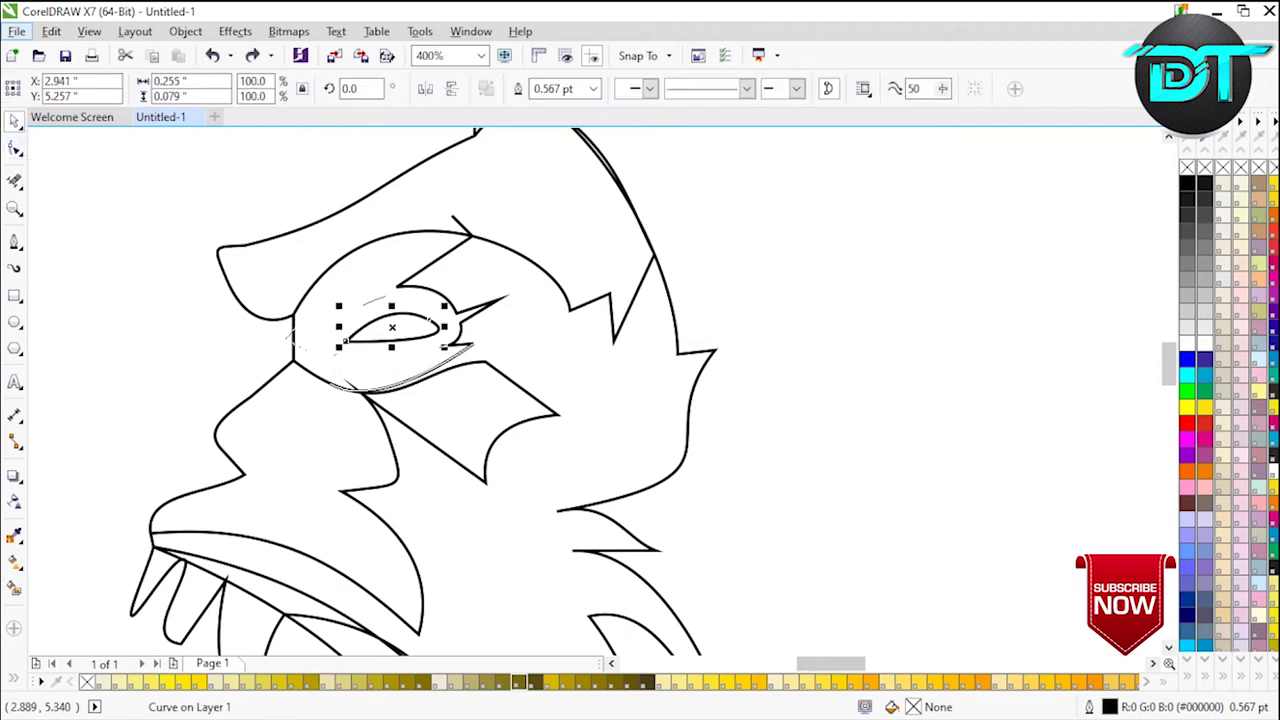
pyautogui.hotkey('ctrl', 'z')
pyautogui.hotkey('ctrl', 'z')
pyautogui.hotkey('ctrl', 'z')
pyautogui.hotkey('ctrl', 'z')
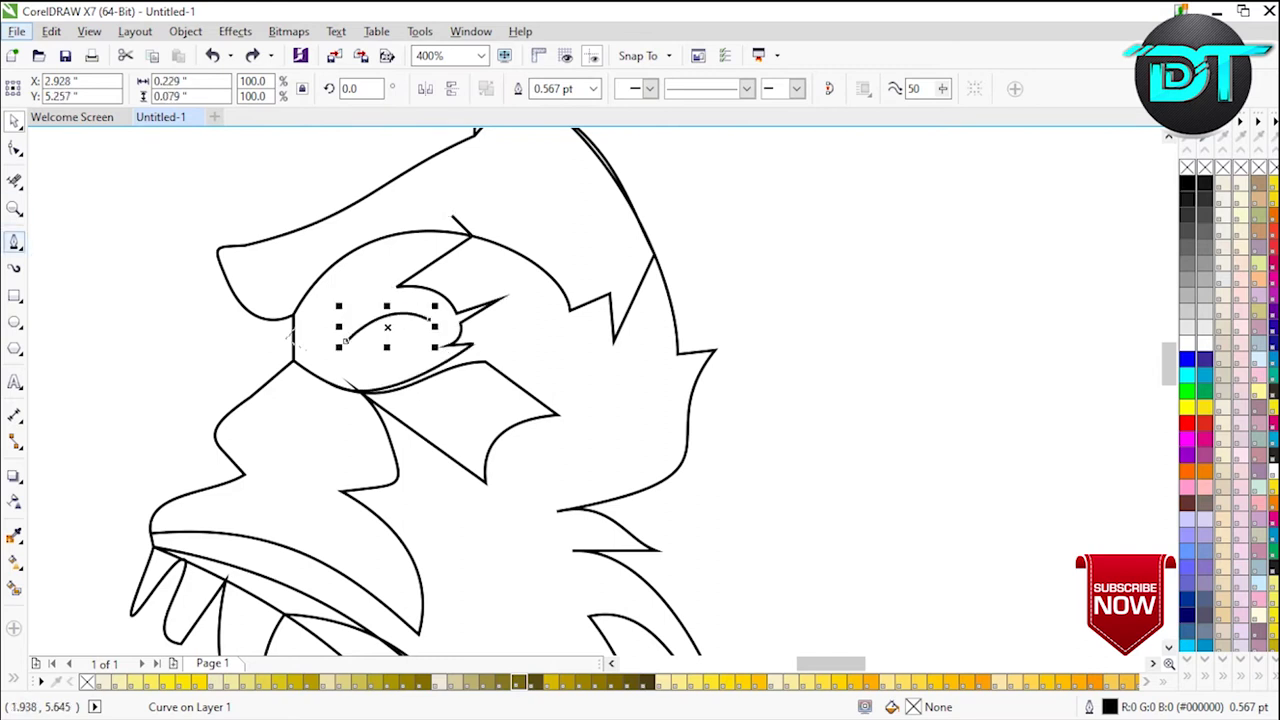
# - Close the eye shape with a straight lower edge between the two ends of its upper arc
pyautogui.click(14, 242)
pyautogui.click(429, 319)
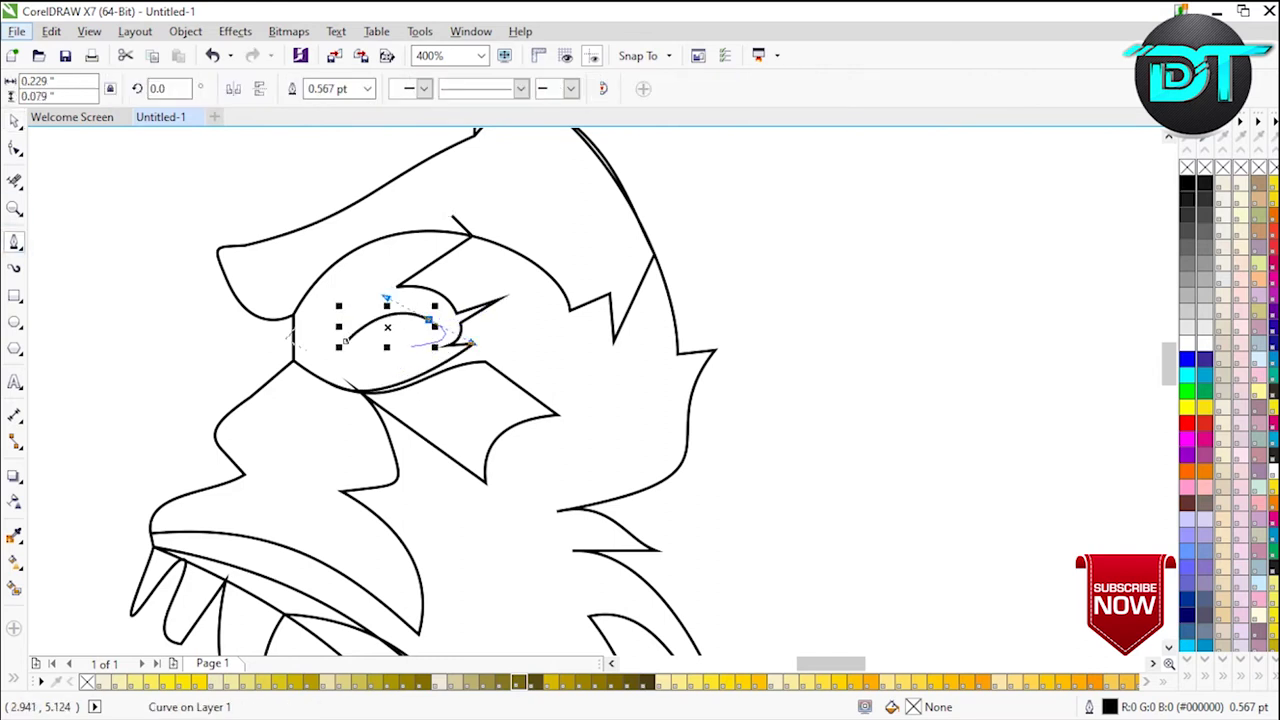
pyautogui.click(344, 341)
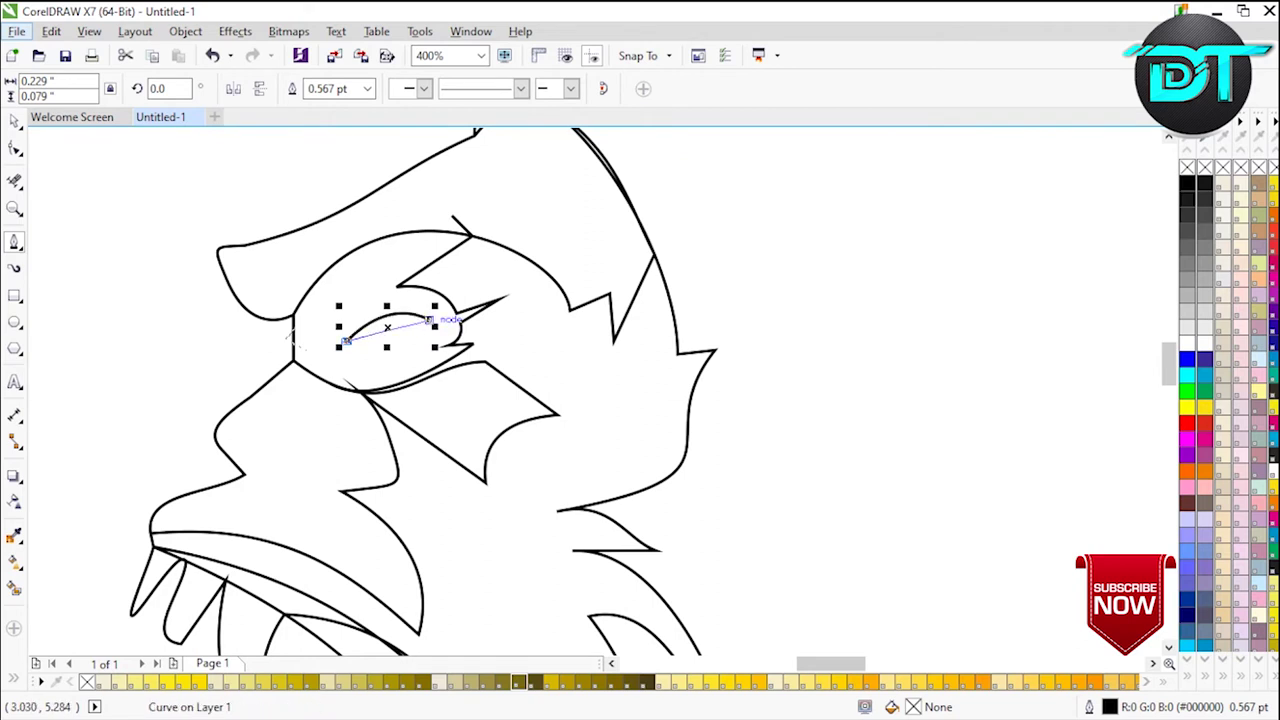
pyautogui.click(430, 320)
# - Convert the eye's straight lower edge to a curve and adjust its nodes and handles into a rounded almond shape
pyautogui.press('F10')
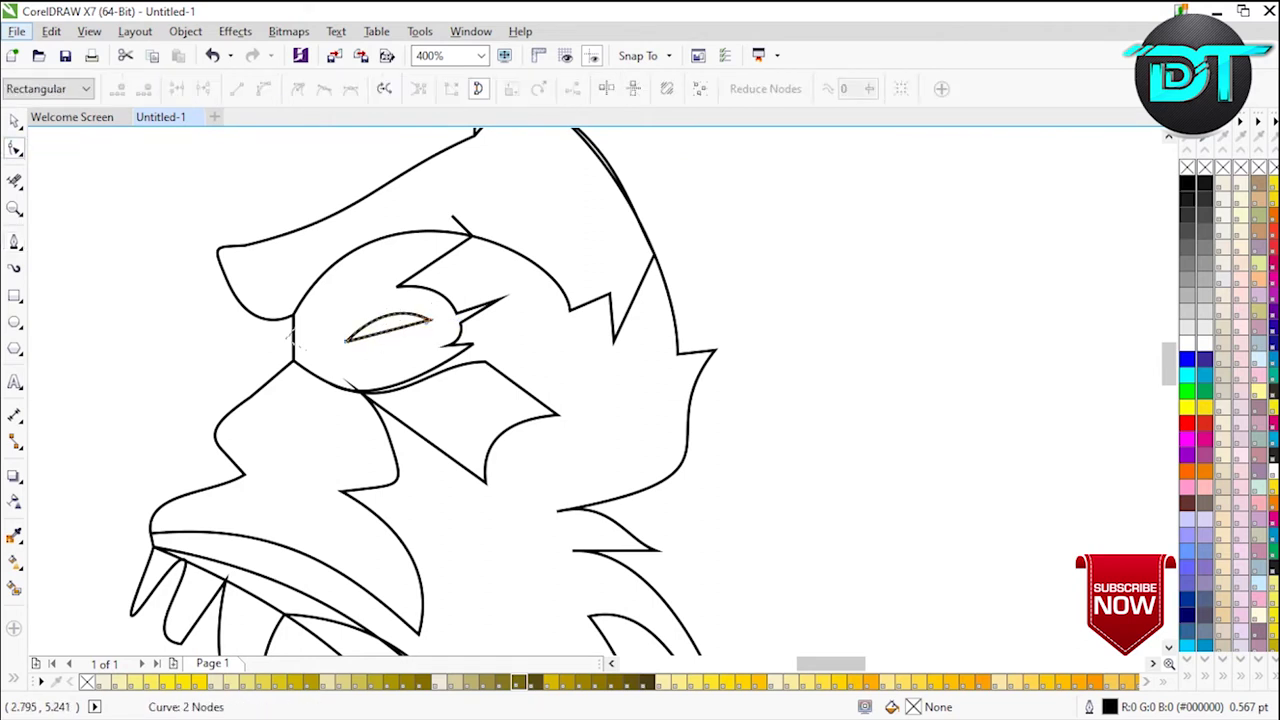
pyautogui.click(389, 330)
pyautogui.click(263, 88)
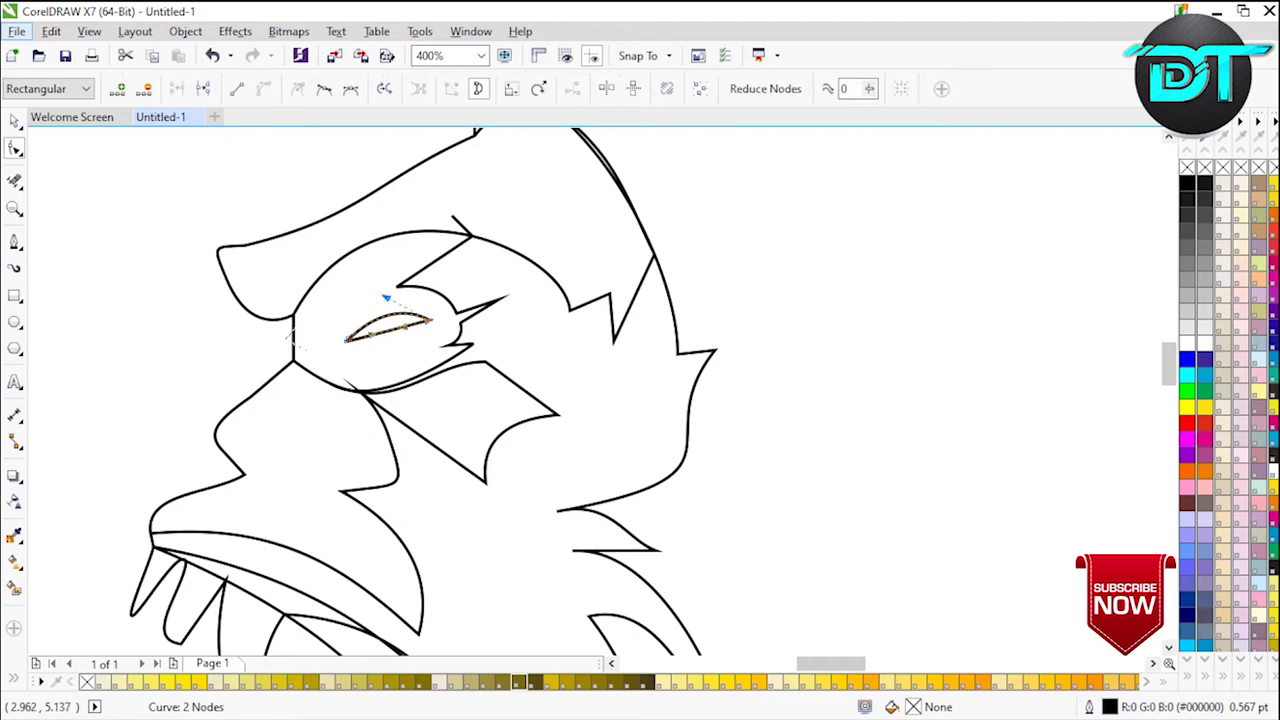
pyautogui.moveTo(390, 324); pyautogui.dragTo(335, 351)
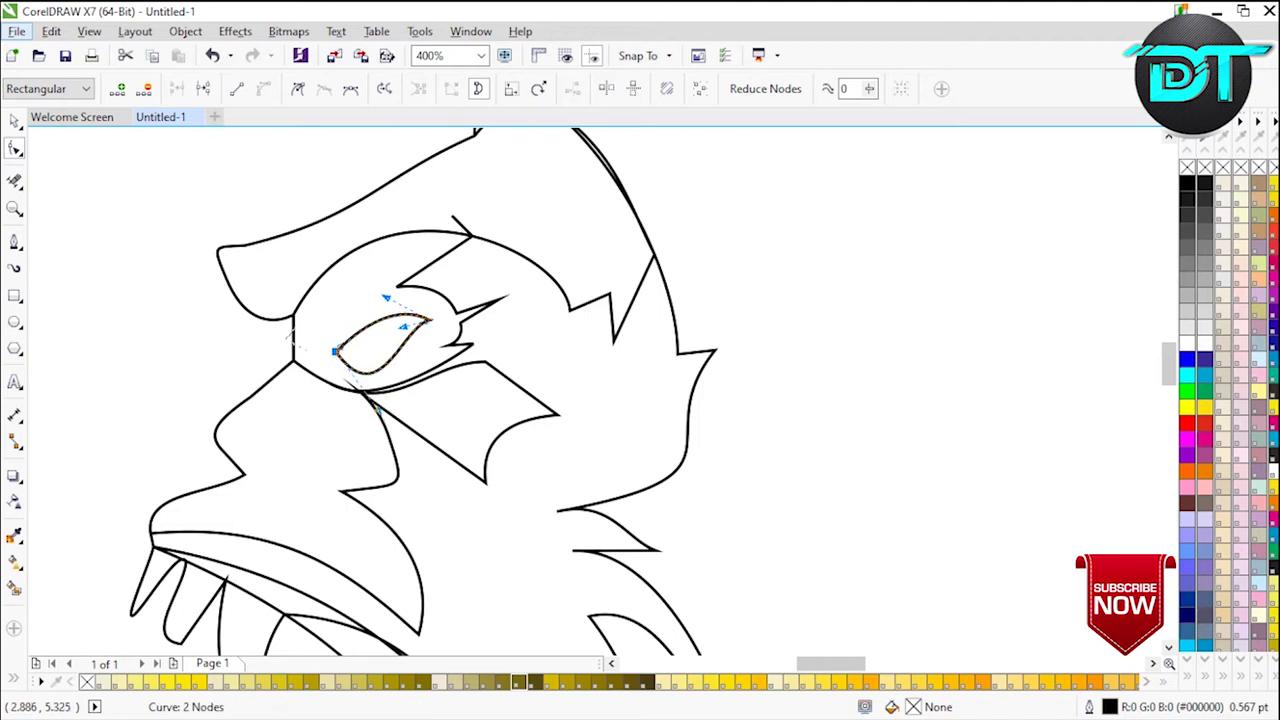
pyautogui.moveTo(386, 297); pyautogui.dragTo(382, 282)
pyautogui.moveTo(427, 319); pyautogui.dragTo(443, 316)
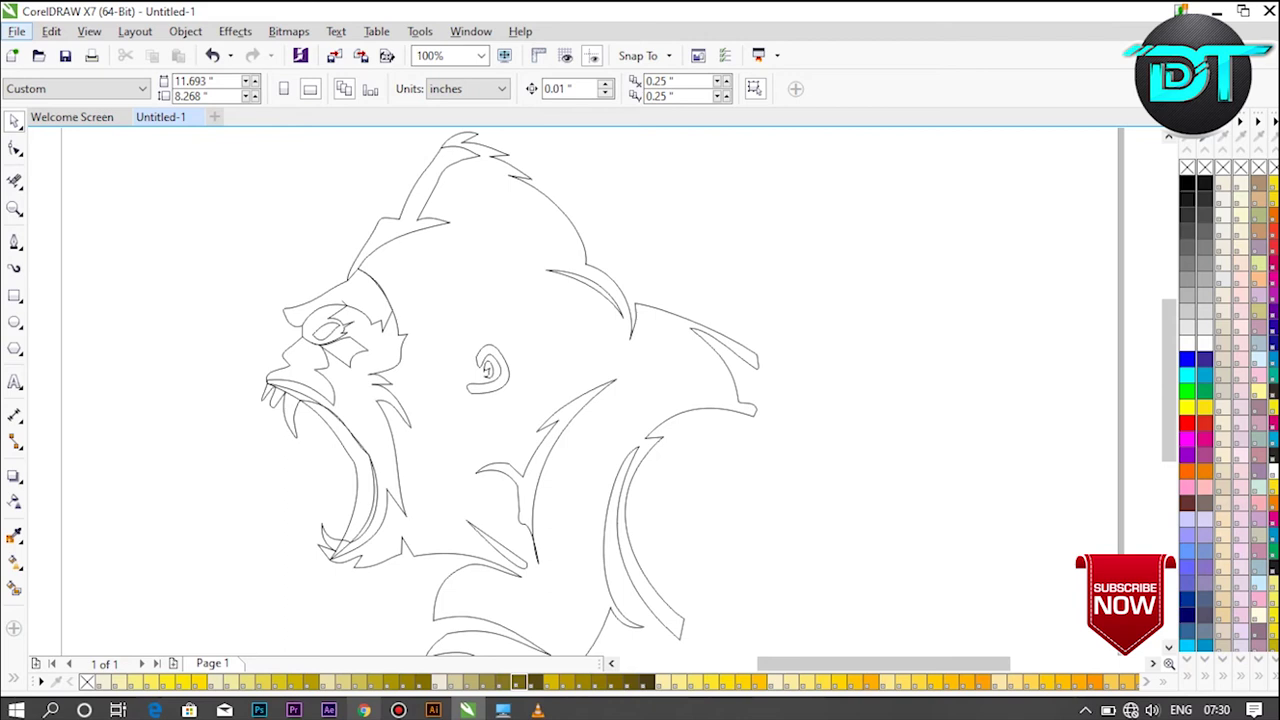
# - Draw the outer arc of a pointed back strand extending from the shoulder end, about 1.08 by 1.17 inches
pyautogui.click(399, 710)
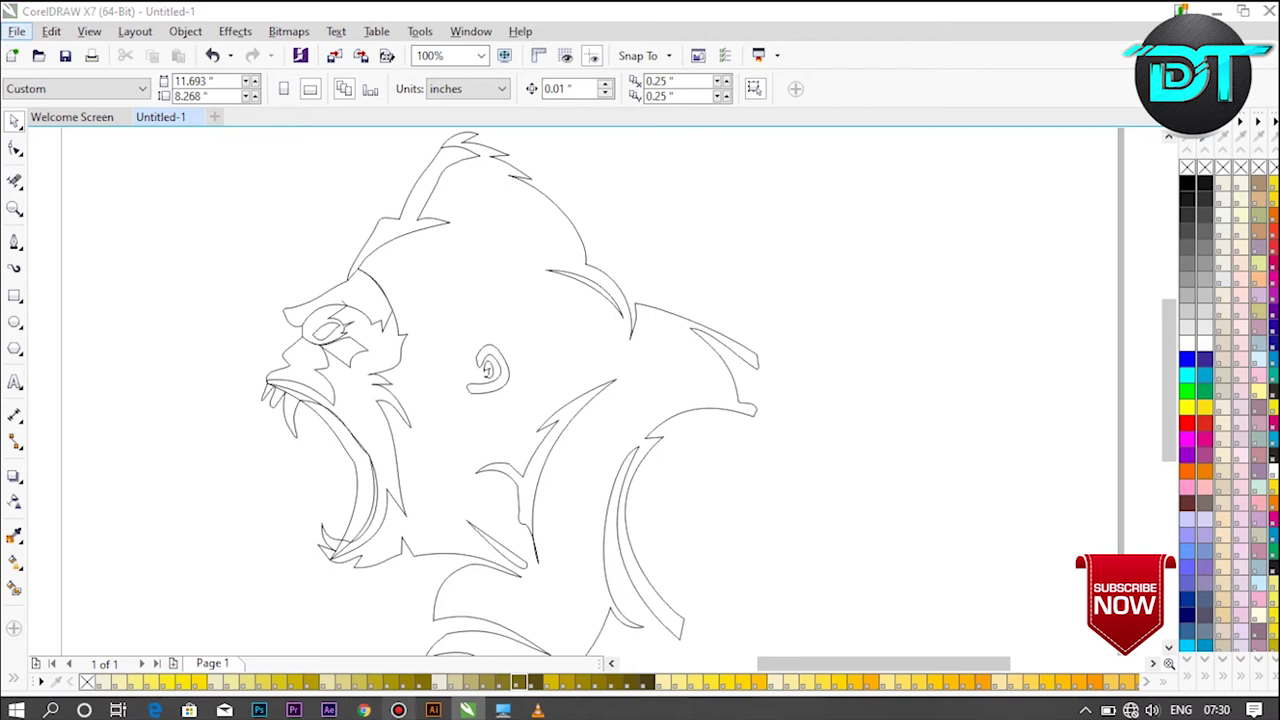
pyautogui.click(399, 710)
pyautogui.click(14, 242)
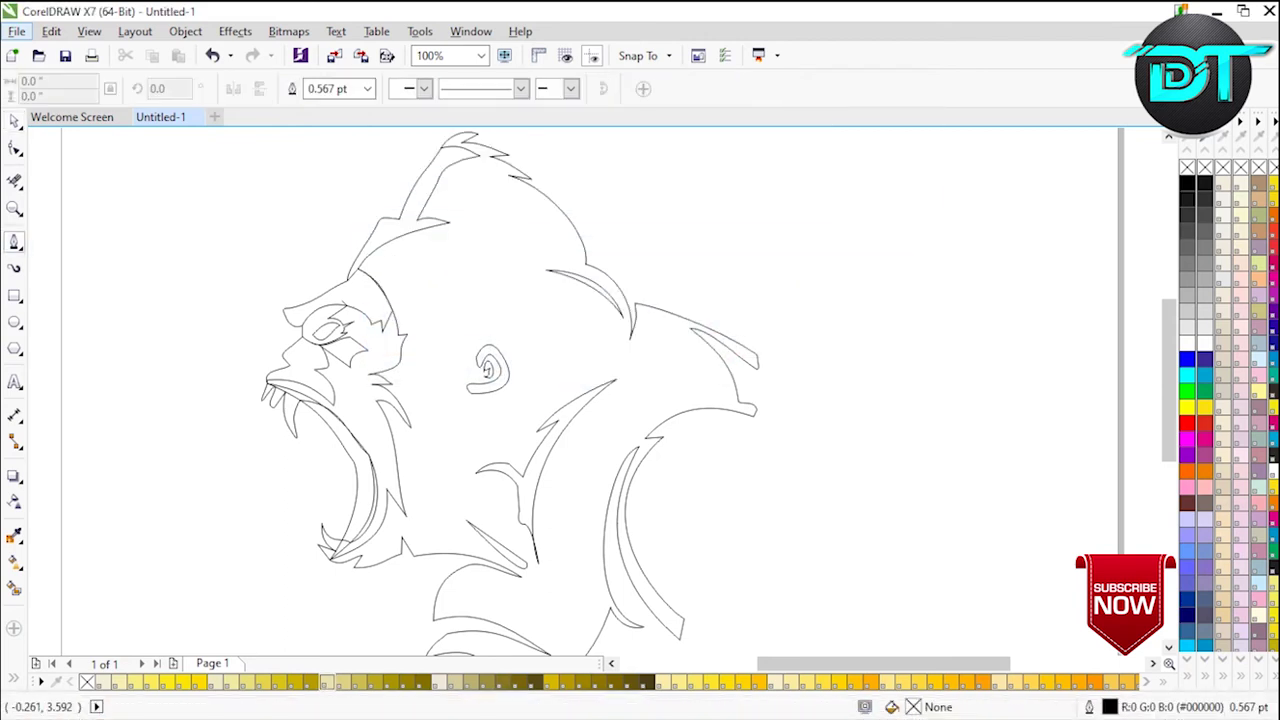
pyautogui.click(755, 409)
pyautogui.click(755, 377)
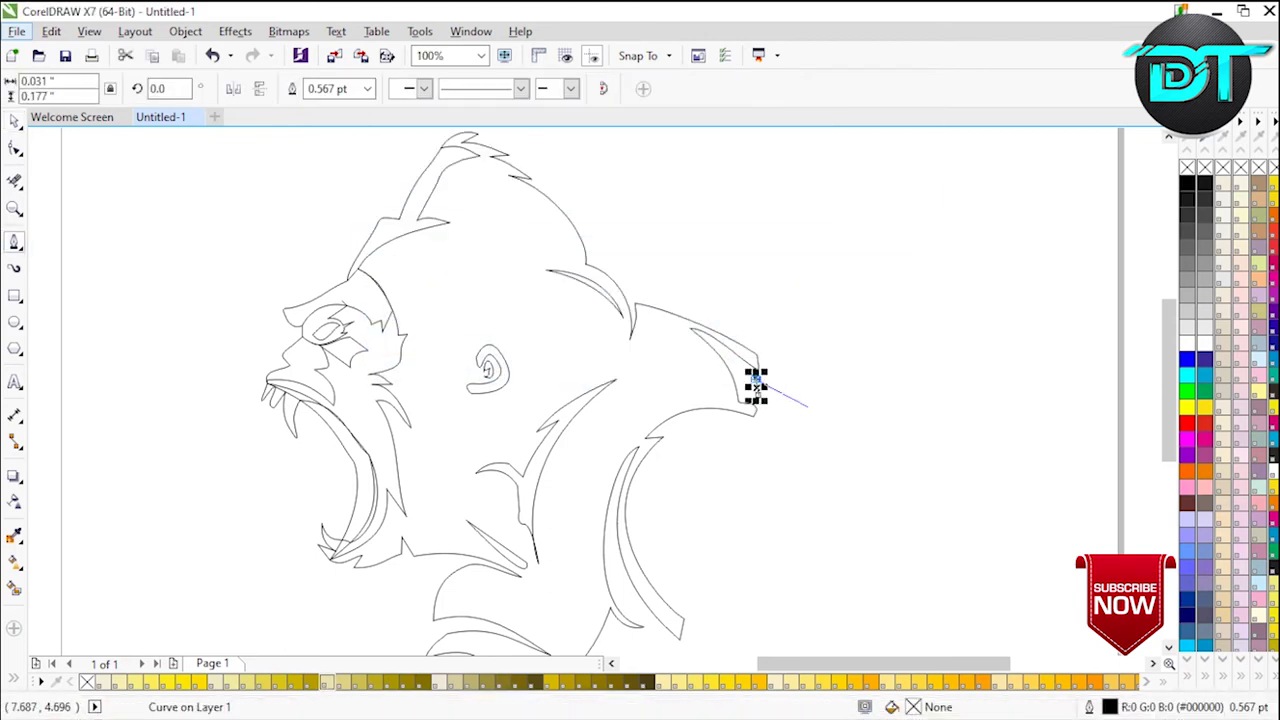
pyautogui.moveTo(852, 484)
pyautogui.mouseDown()
pyautogui.moveTo(877, 529)
pyautogui.moveTo(874, 562)
pyautogui.mouseUp()
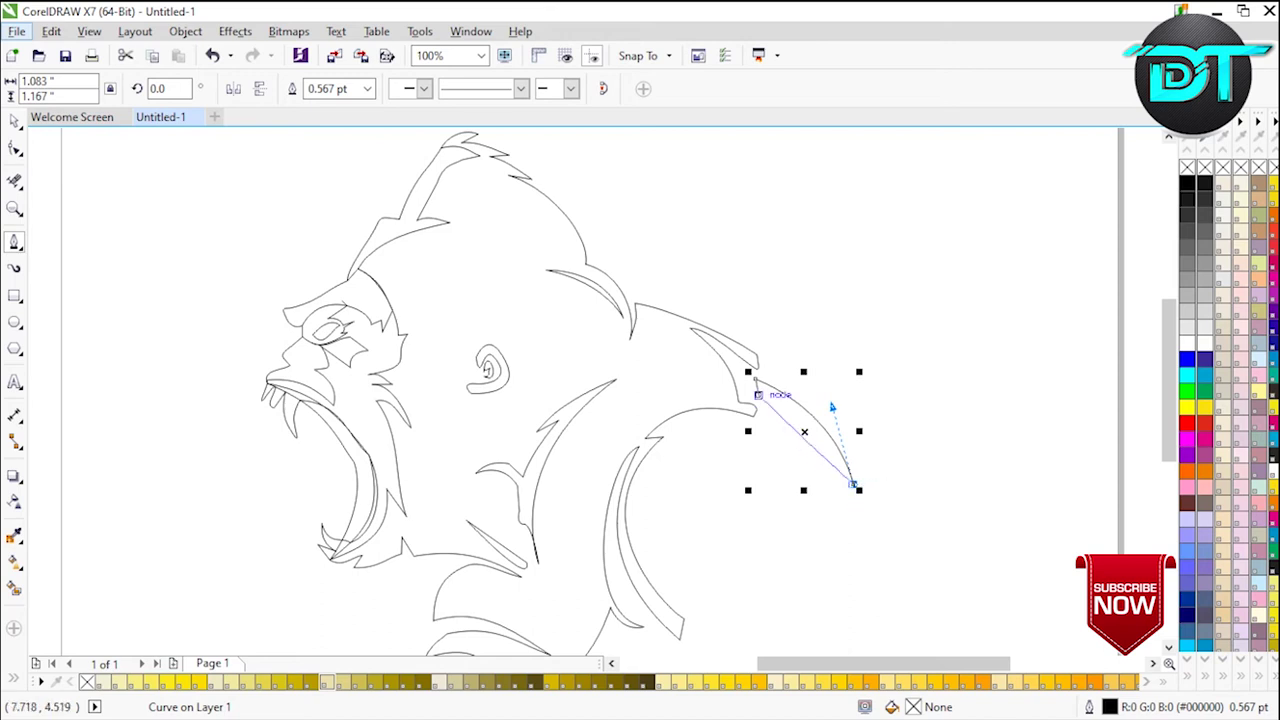
# - Close the back strand into a thin blade with a curved inner edge running from its tip to the shoulder end
pyautogui.moveTo(757, 392)
pyautogui.mouseDown()
pyautogui.moveTo(720, 397)
pyautogui.moveTo(715, 376)
pyautogui.mouseUp()
pyautogui.hotkey('ctrl', 'z')
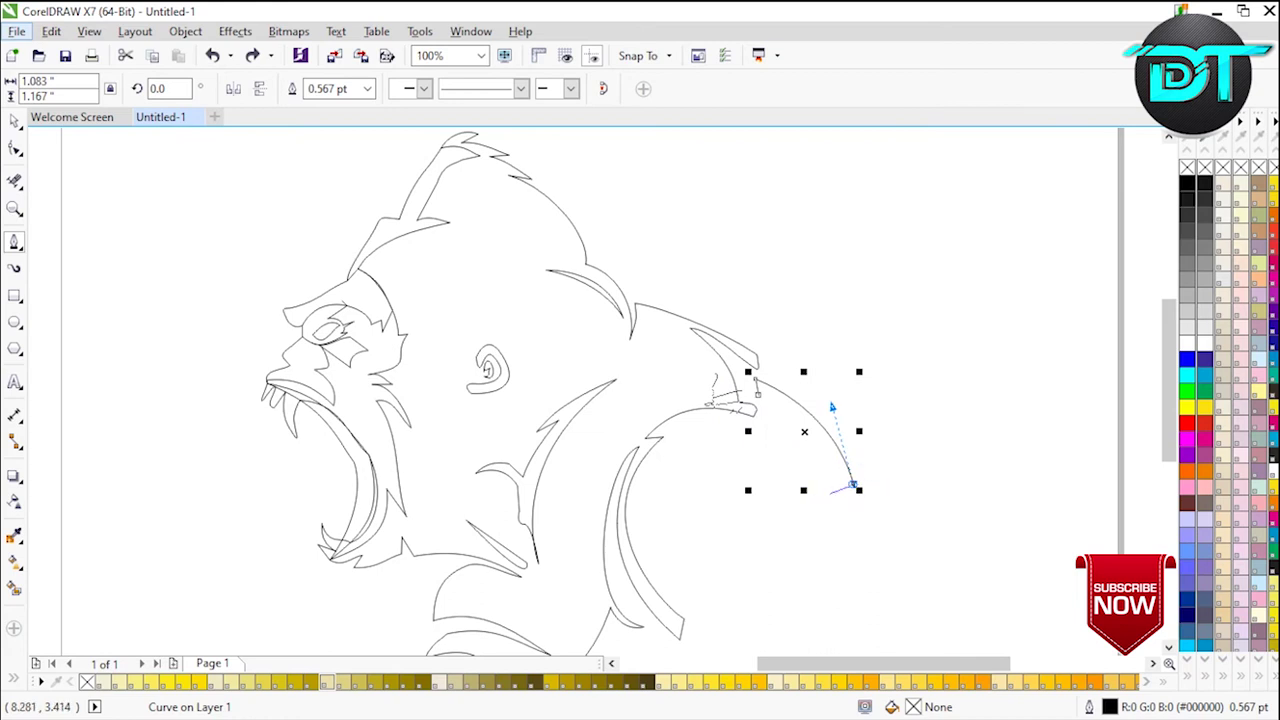
pyautogui.moveTo(757, 382)
pyautogui.mouseDown()
pyautogui.moveTo(757, 363)
pyautogui.moveTo(777, 363)
pyautogui.moveTo(819, 407)
pyautogui.mouseUp()
pyautogui.click(14, 121)
pyautogui.click(197, 244)
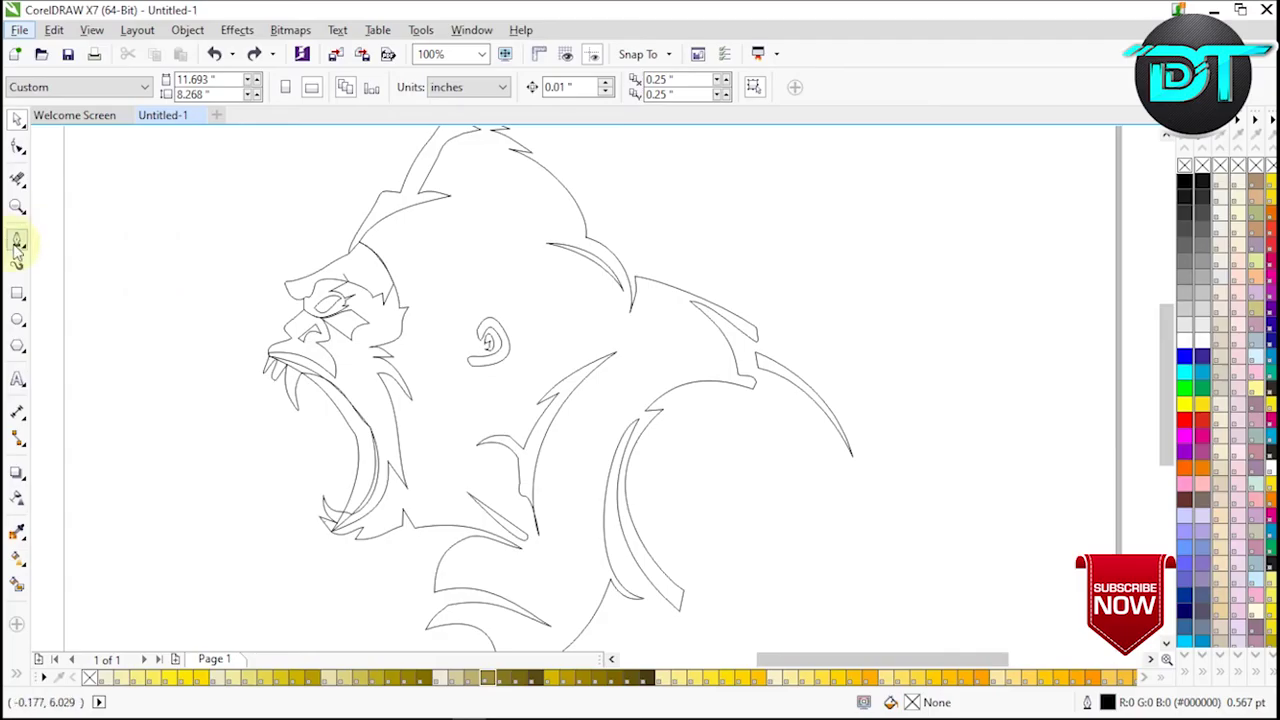
# - Draw a short horizontal line out from the long upper fang and group all the outlines together
pyautogui.click(15, 241)
pyautogui.moveTo(257, 392); pyautogui.dragTo(290, 396)
pyautogui.click(17, 118)
pyautogui.click(171, 250)
pyautogui.hotkey('ctrl', 'a')
pyautogui.hotkey('ctrl', 'g')
pyautogui.click(172, 252)
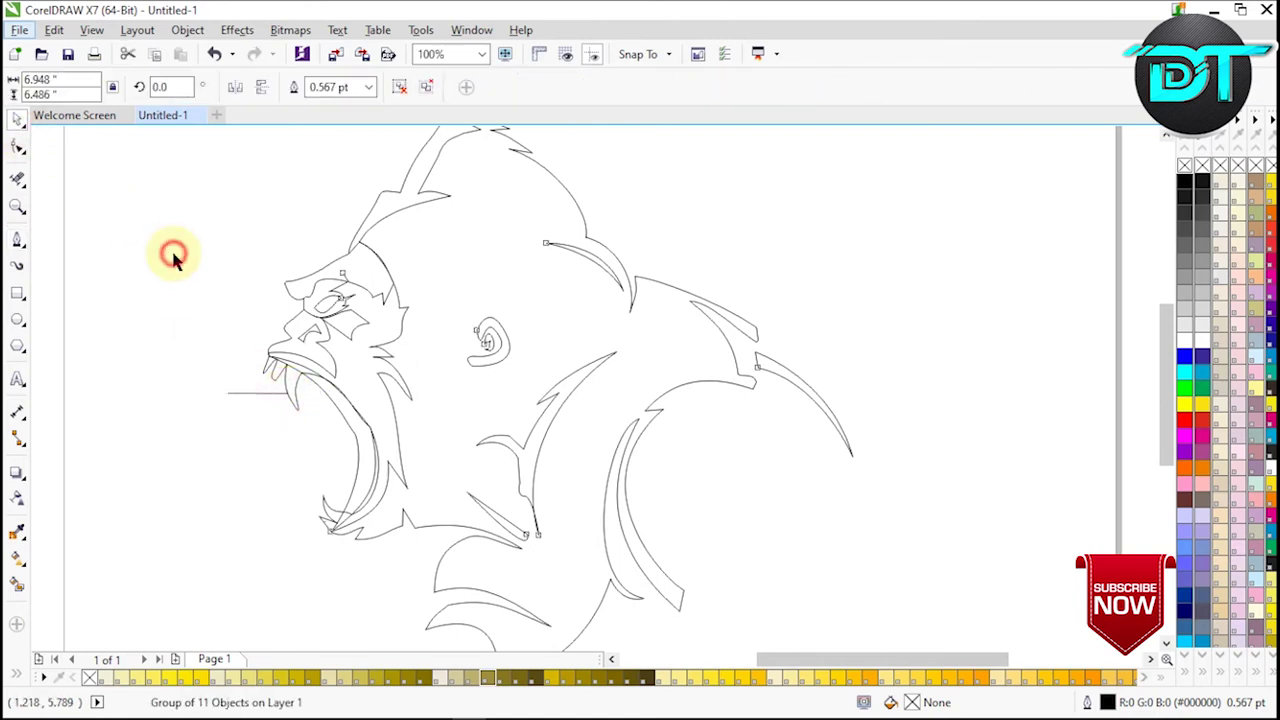
# - Smart-fill the head and body, ear, branching neck shape and jaw sliver with the blue-gray C:40 M:20 Y:0 K:40
pyautogui.click(17, 585)
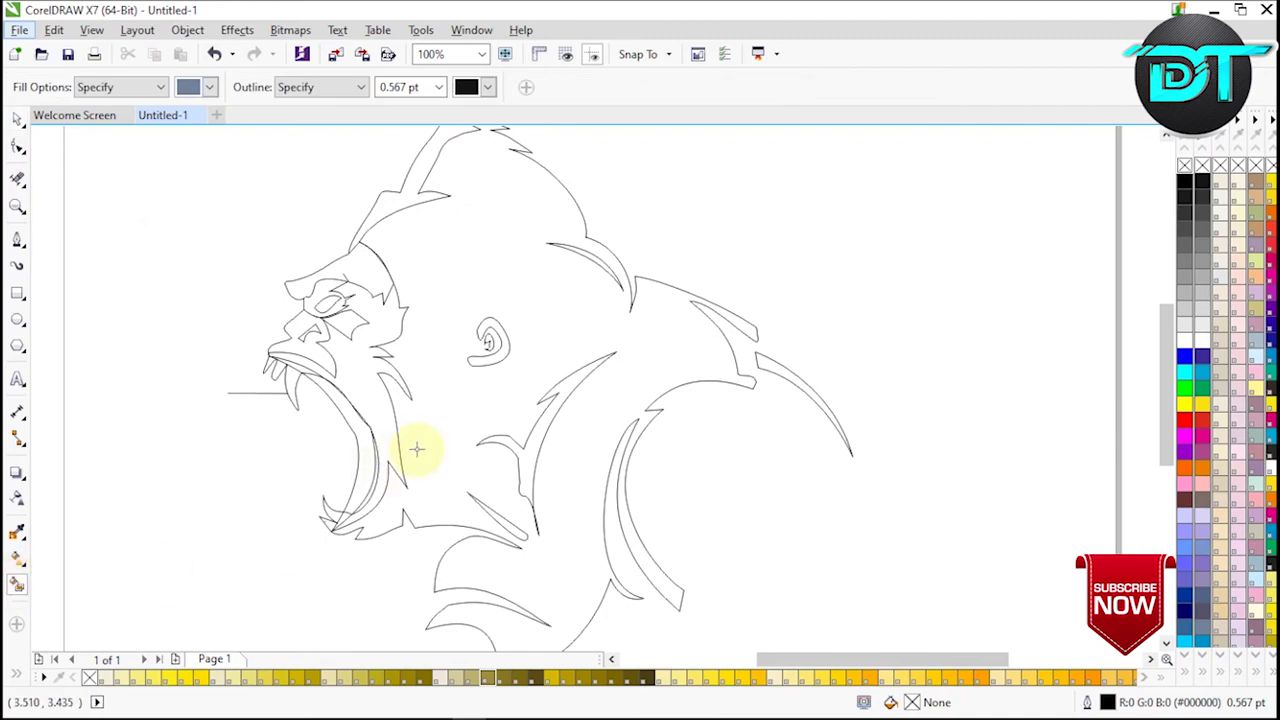
pyautogui.click(443, 424)
pyautogui.click(492, 358)
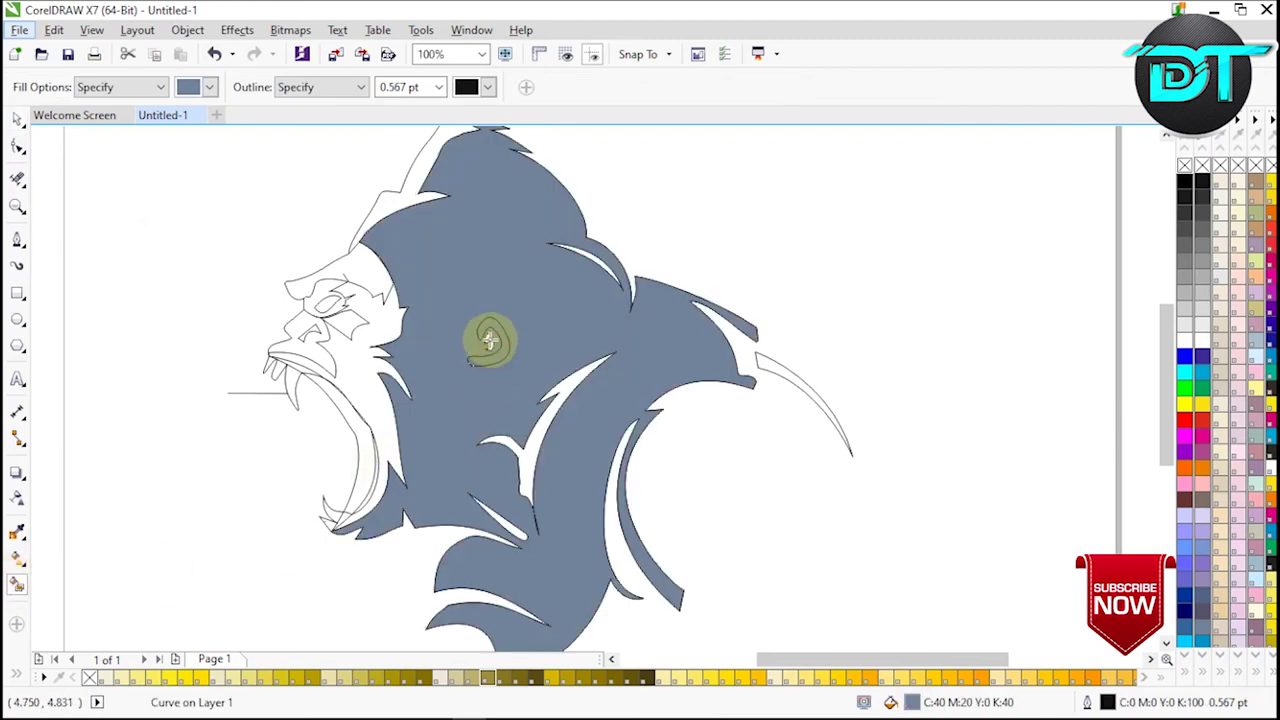
pyautogui.click(532, 453)
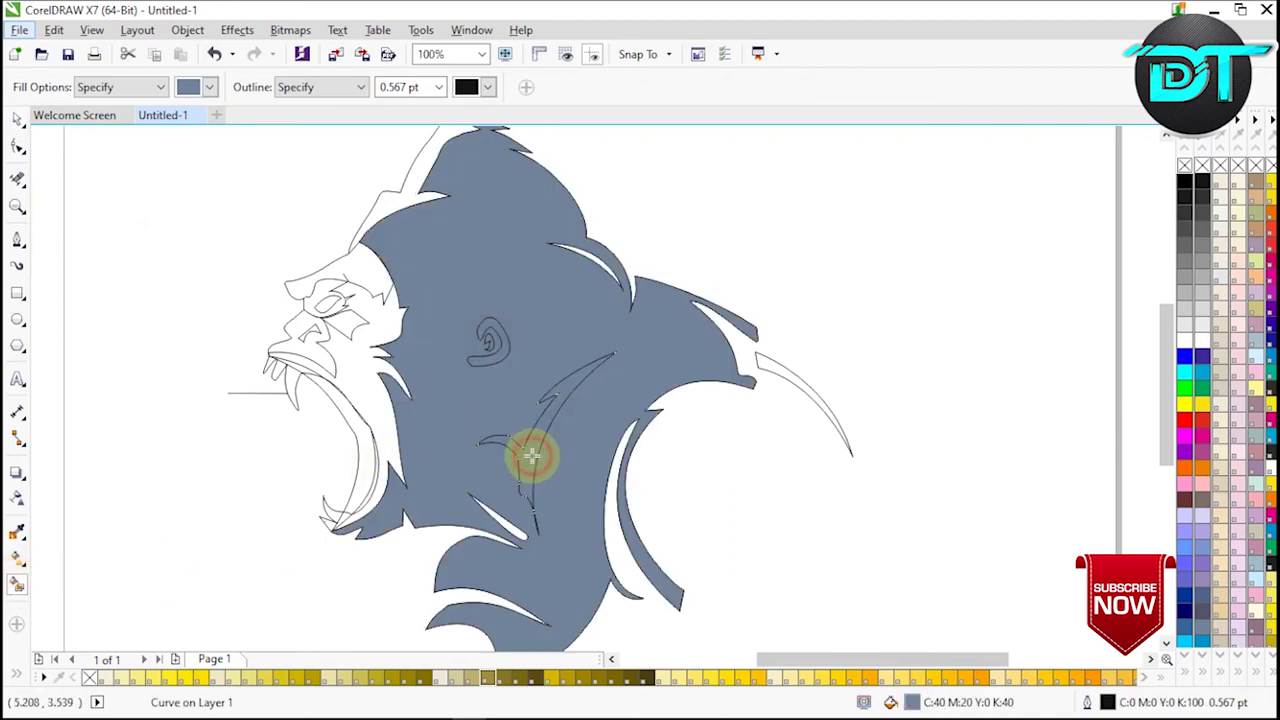
pyautogui.click(518, 525)
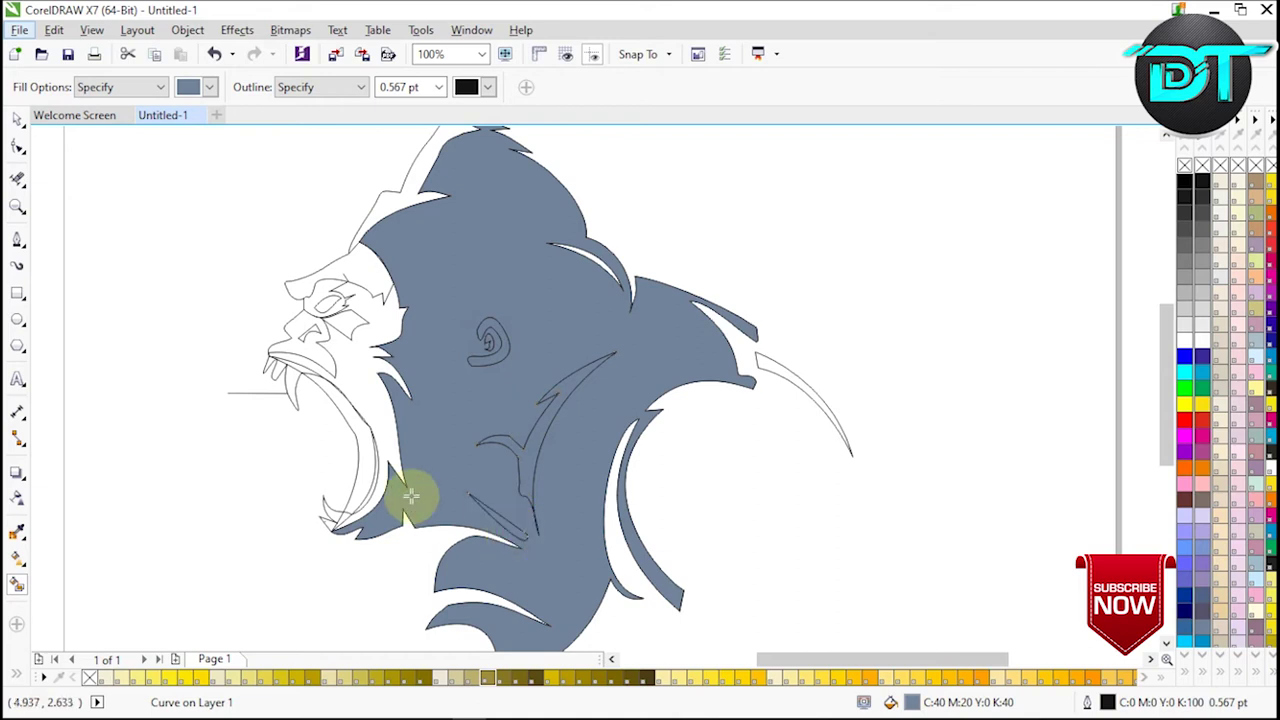
# - Smart-fill the face, brow, forehead, nape crescent and back strand with the same blue-gray
pyautogui.click(400, 429)
pyautogui.click(351, 363)
pyautogui.click(312, 332)
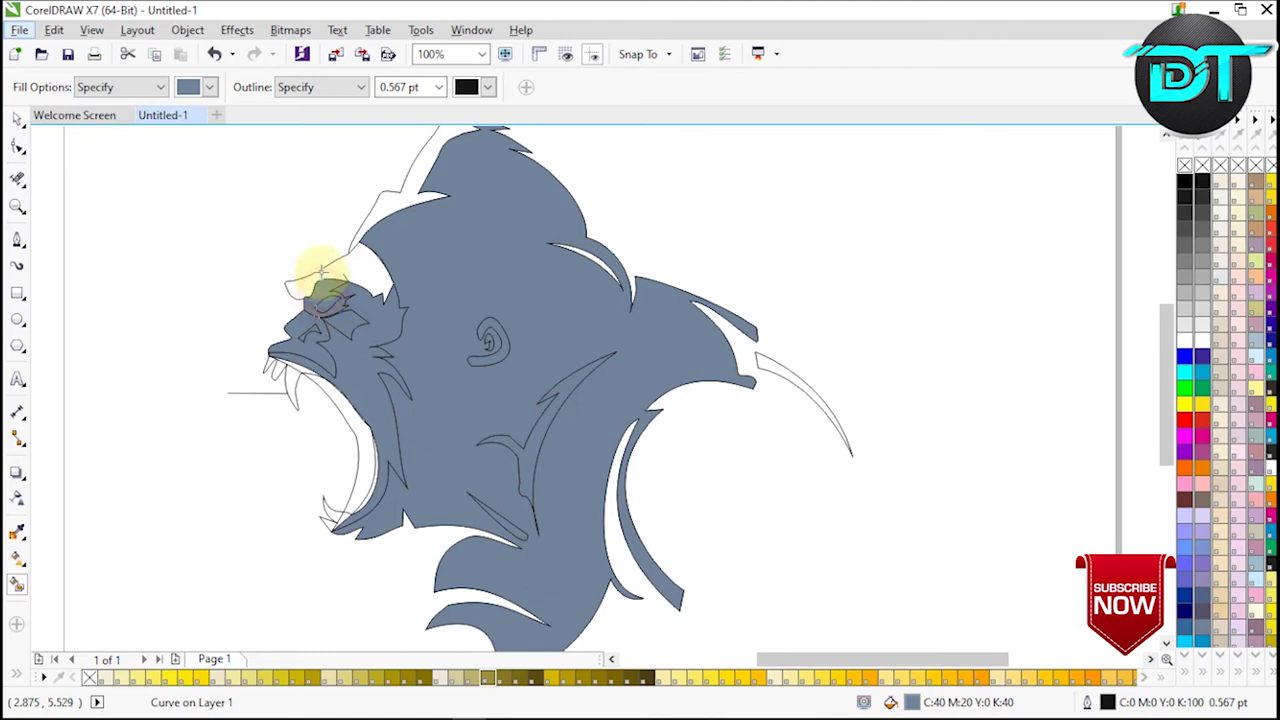
pyautogui.click(322, 276)
pyautogui.click(367, 218)
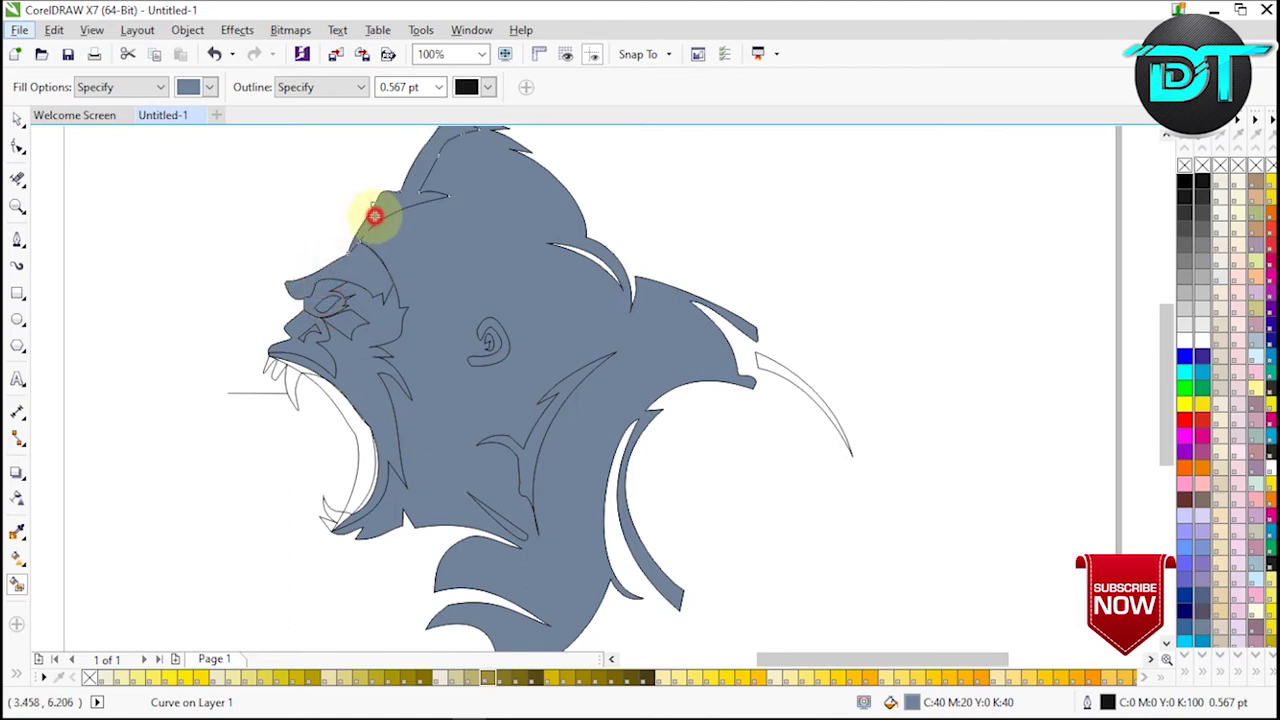
pyautogui.click(585, 251)
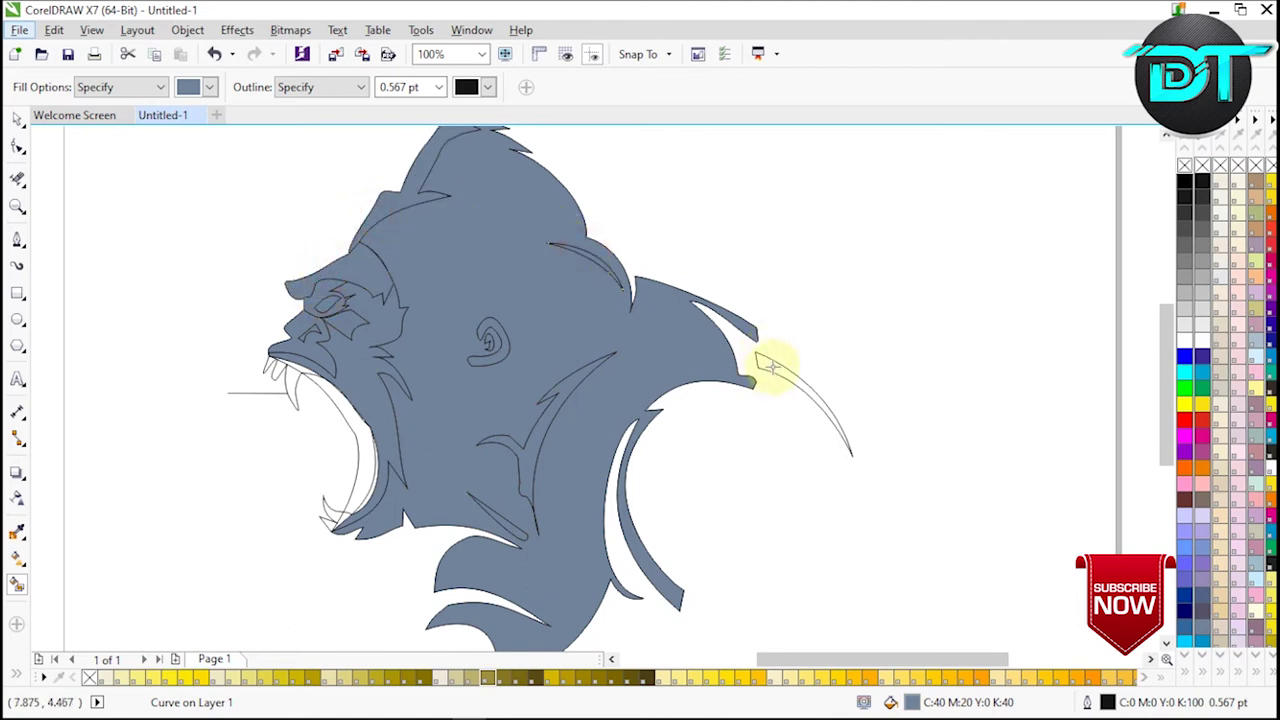
pyautogui.click(773, 364)
# - Smart-fill the inner mouth band, the upper fangs and the lower teeth with the same blue-gray
pyautogui.click(370, 486)
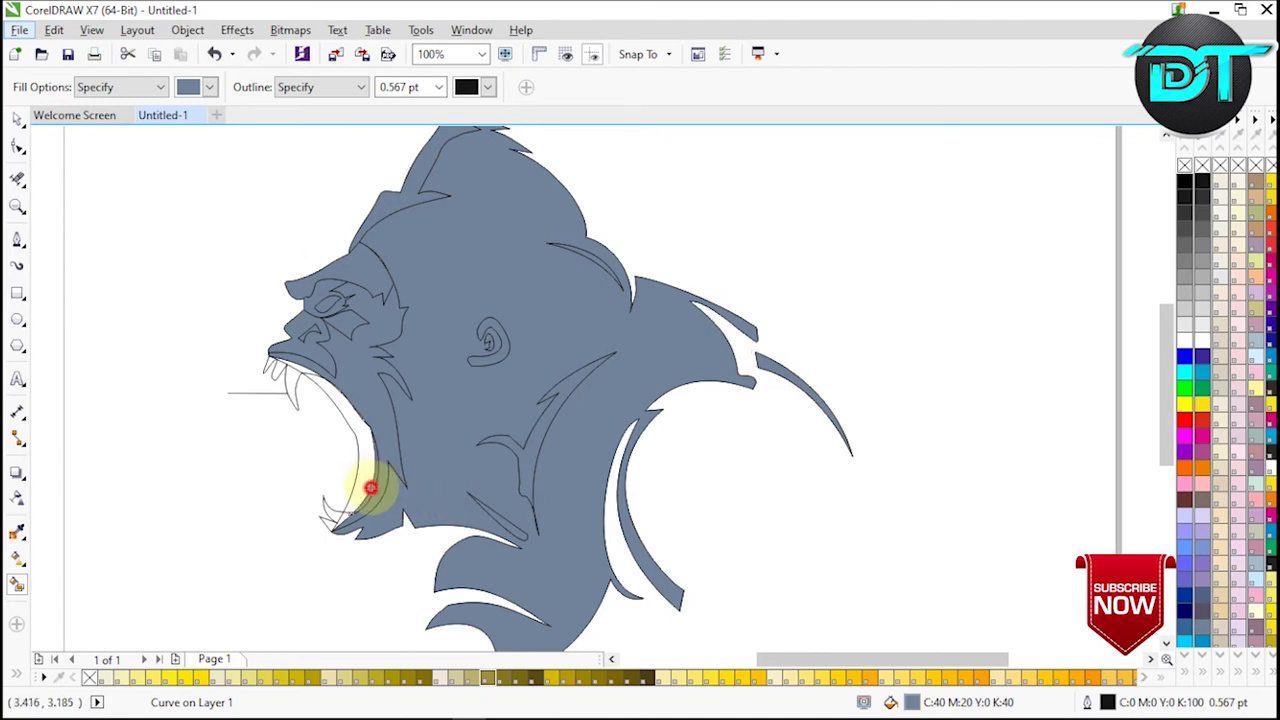
pyautogui.click(366, 460)
pyautogui.click(300, 364)
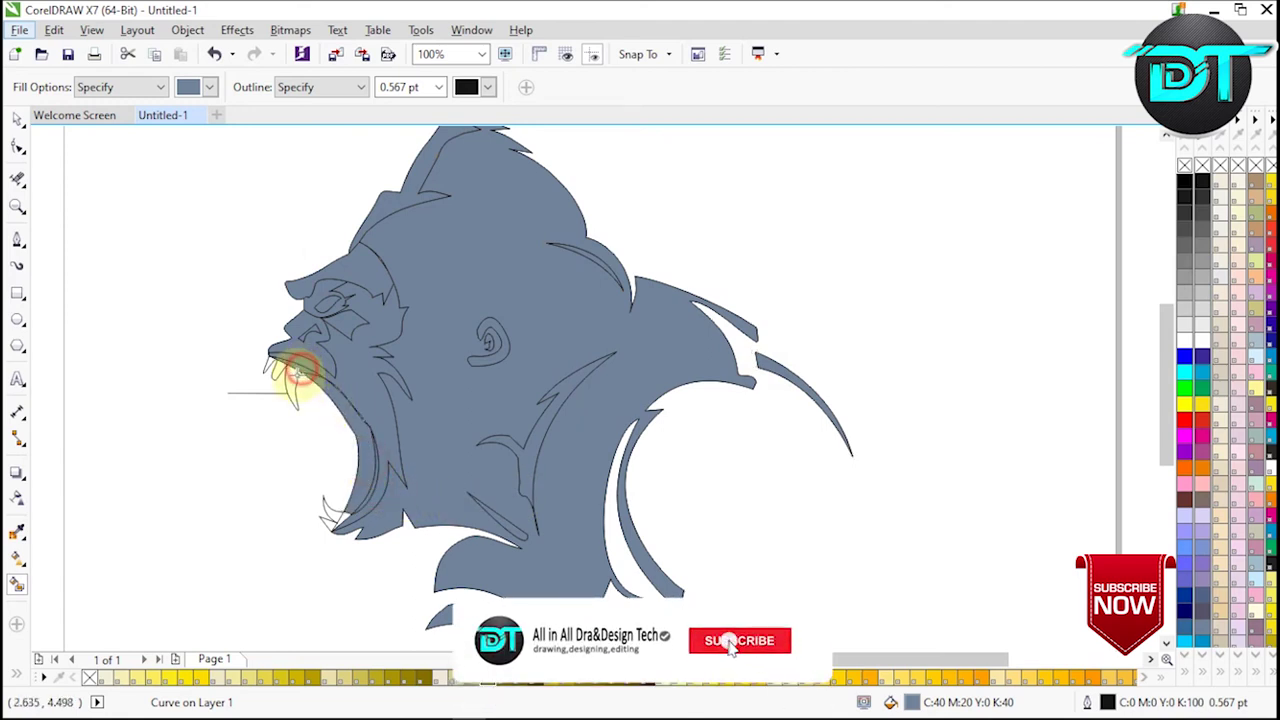
pyautogui.click(277, 366)
pyautogui.click(274, 360)
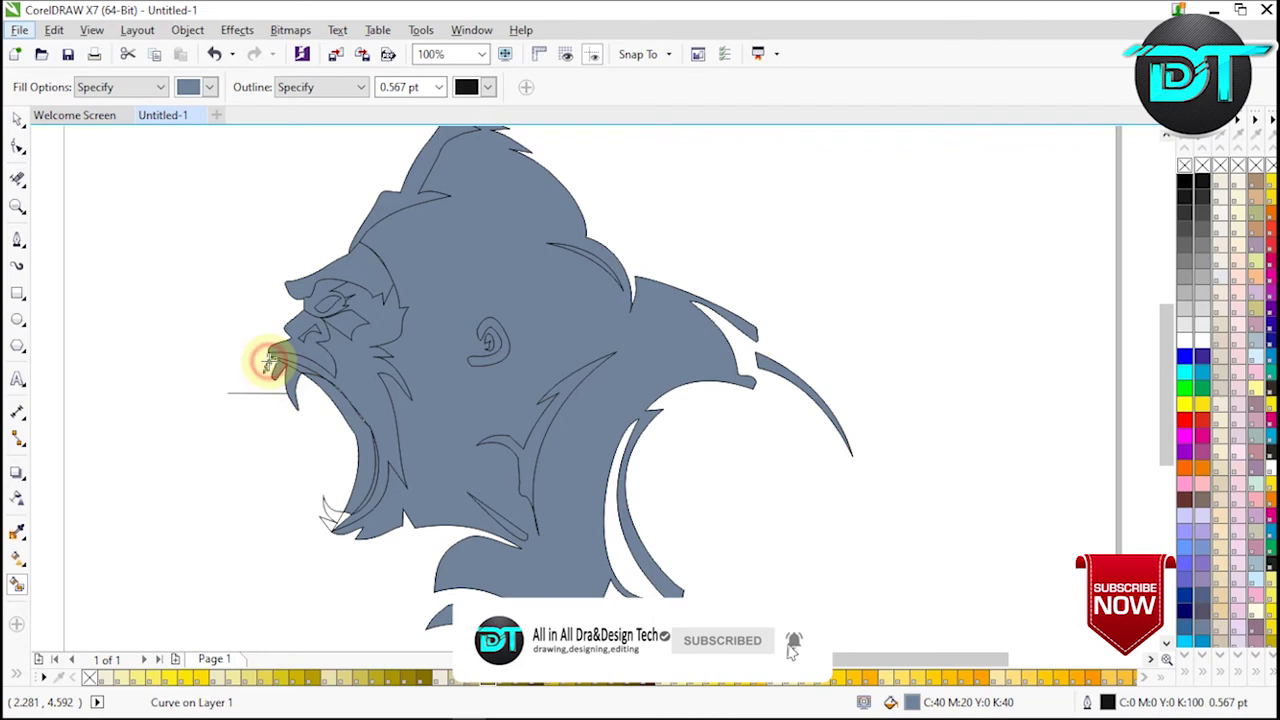
pyautogui.click(337, 514)
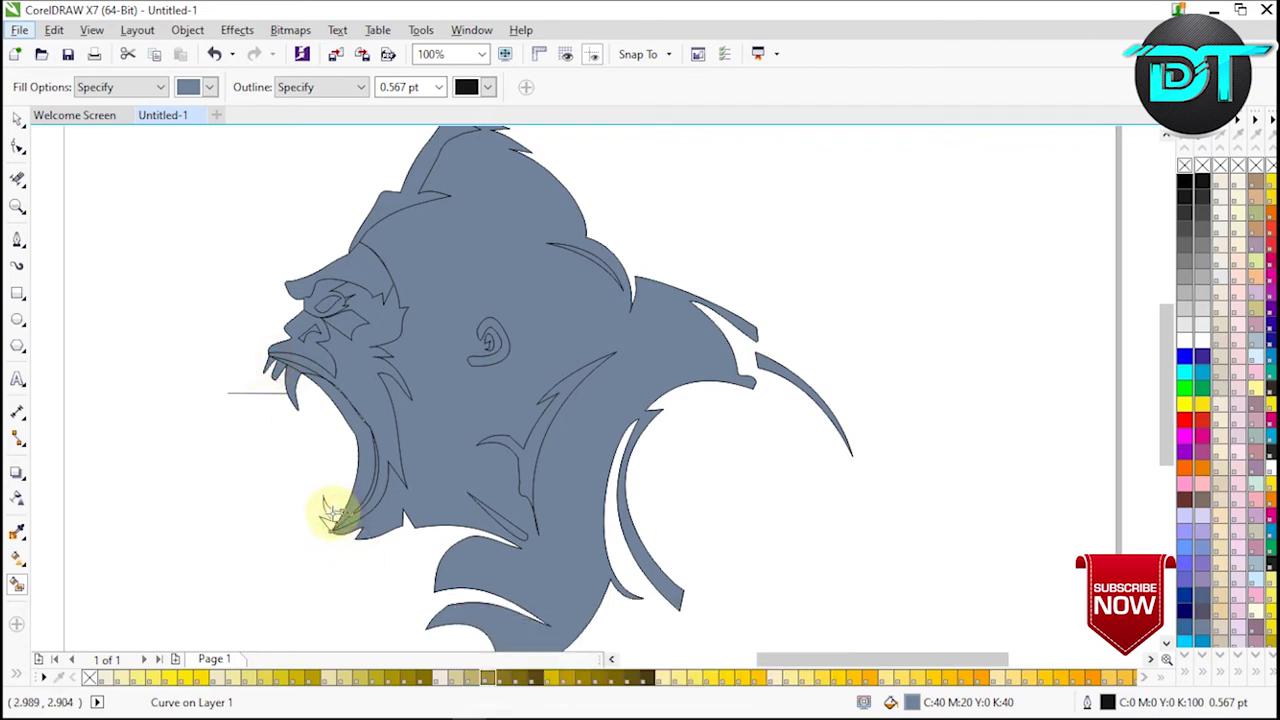
pyautogui.click(328, 521)
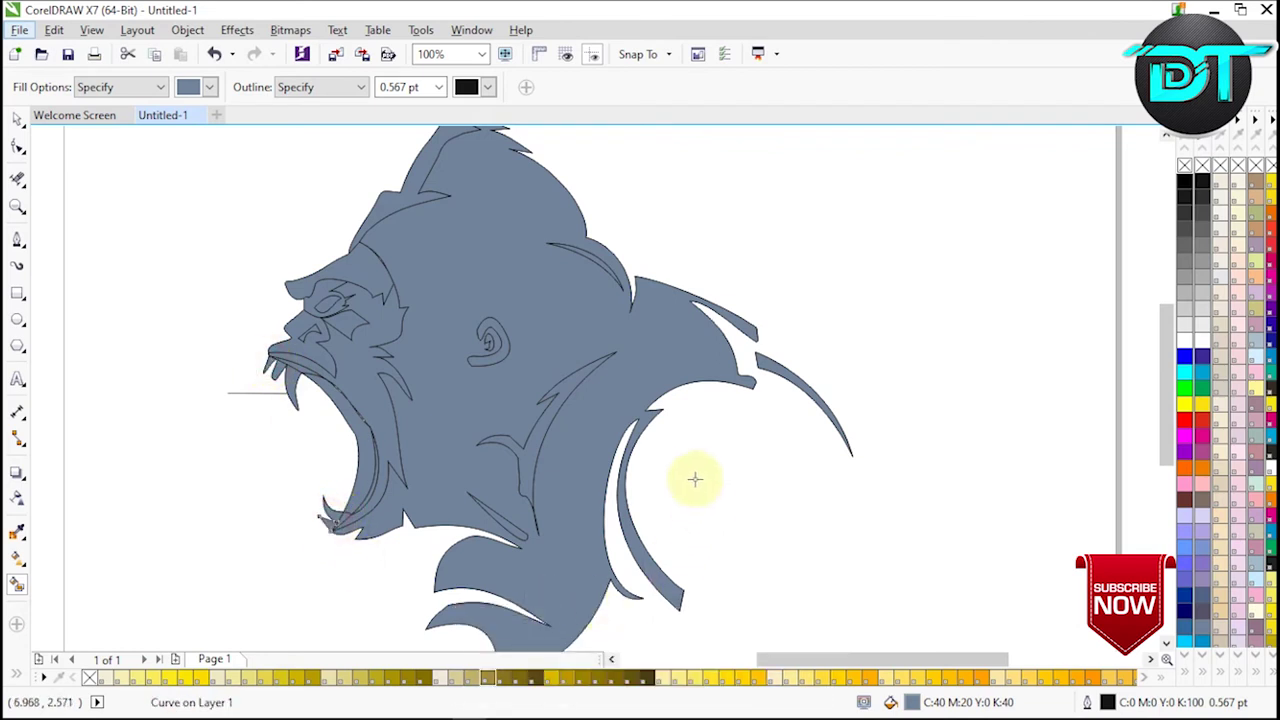
# - Remove the original outline group from the filled shapes, picking it by the short line beside the fang
pyautogui.click(17, 120)
pyautogui.click(175, 350)
pyautogui.click(232, 392)
pyautogui.click(236, 399)
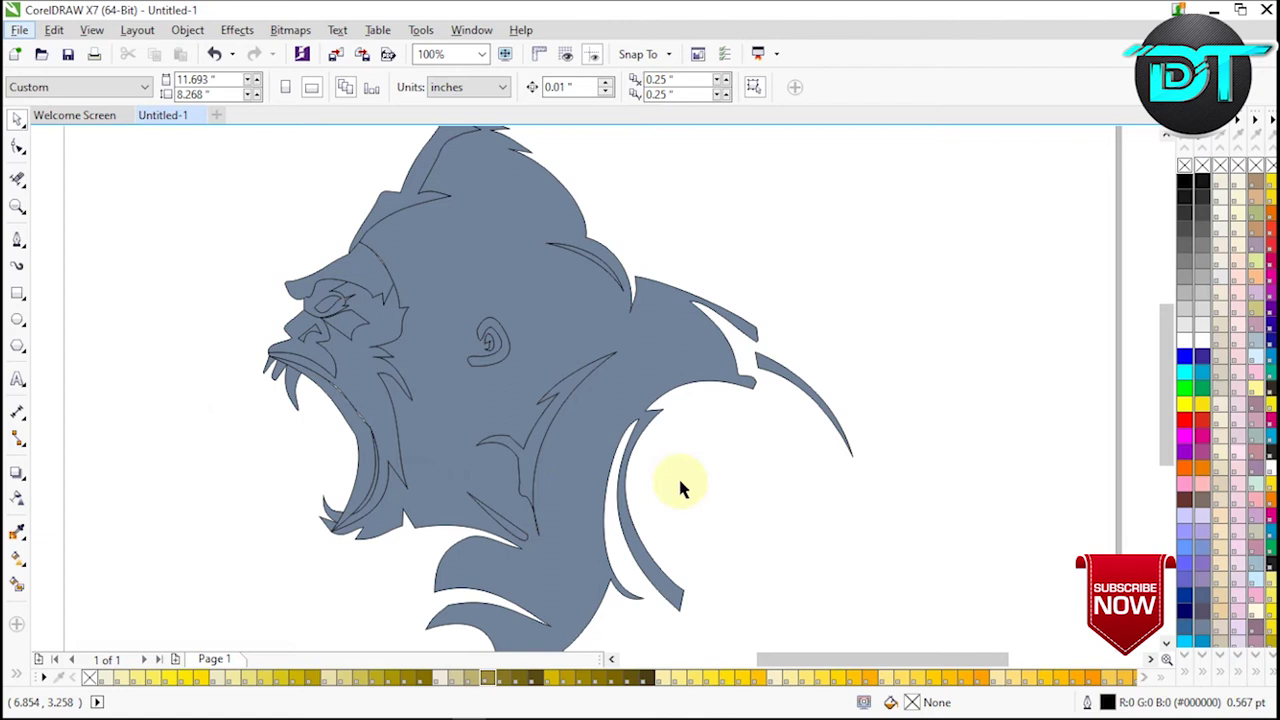
# - Fill the main body shape, the back strand and the eye surround with black
pyautogui.click(576, 466)
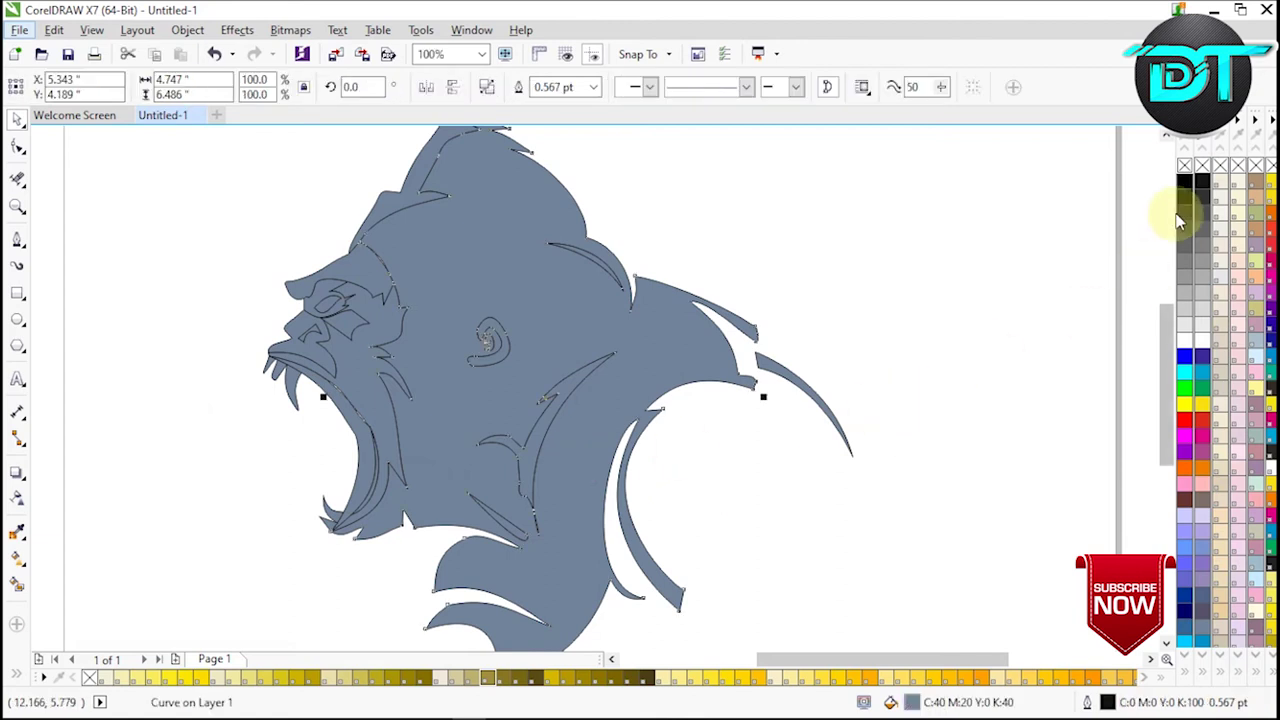
pyautogui.click(1183, 180)
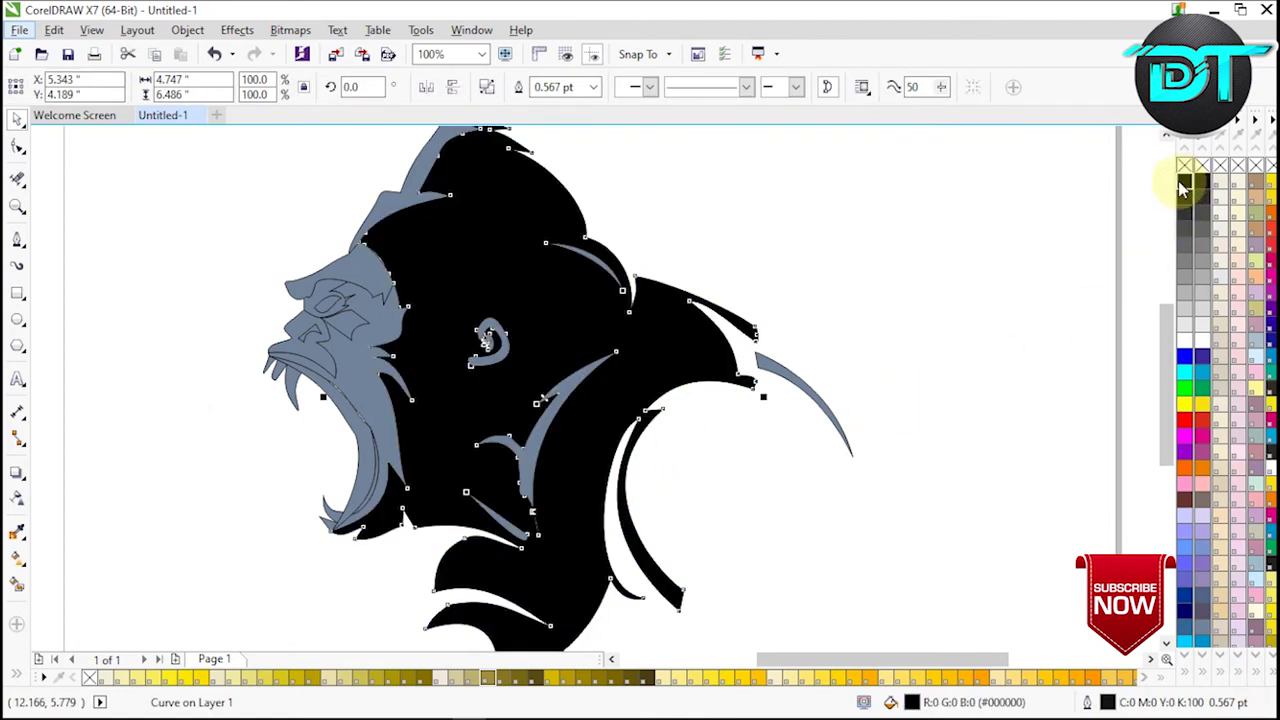
pyautogui.click(963, 275)
pyautogui.click(763, 370)
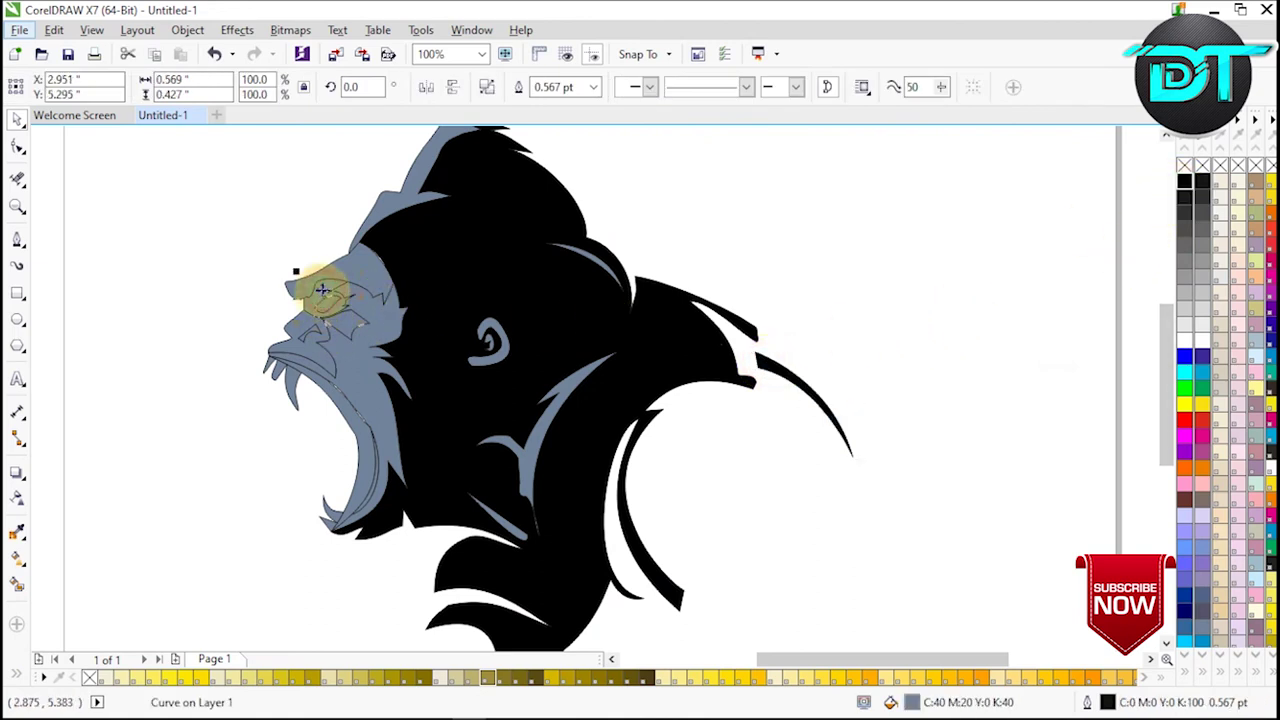
pyautogui.click(1184, 183)
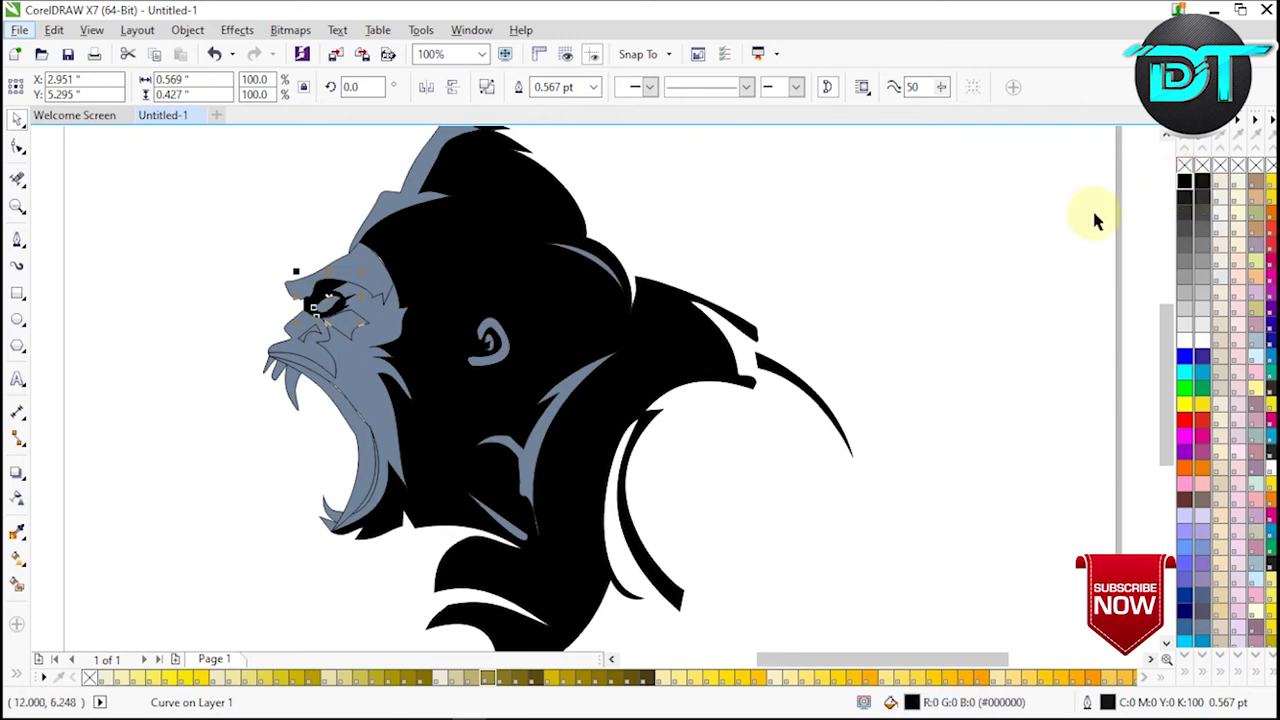
pyautogui.click(1064, 230)
# - Fill the almond-shaped eye with white
pyautogui.click(322, 304)
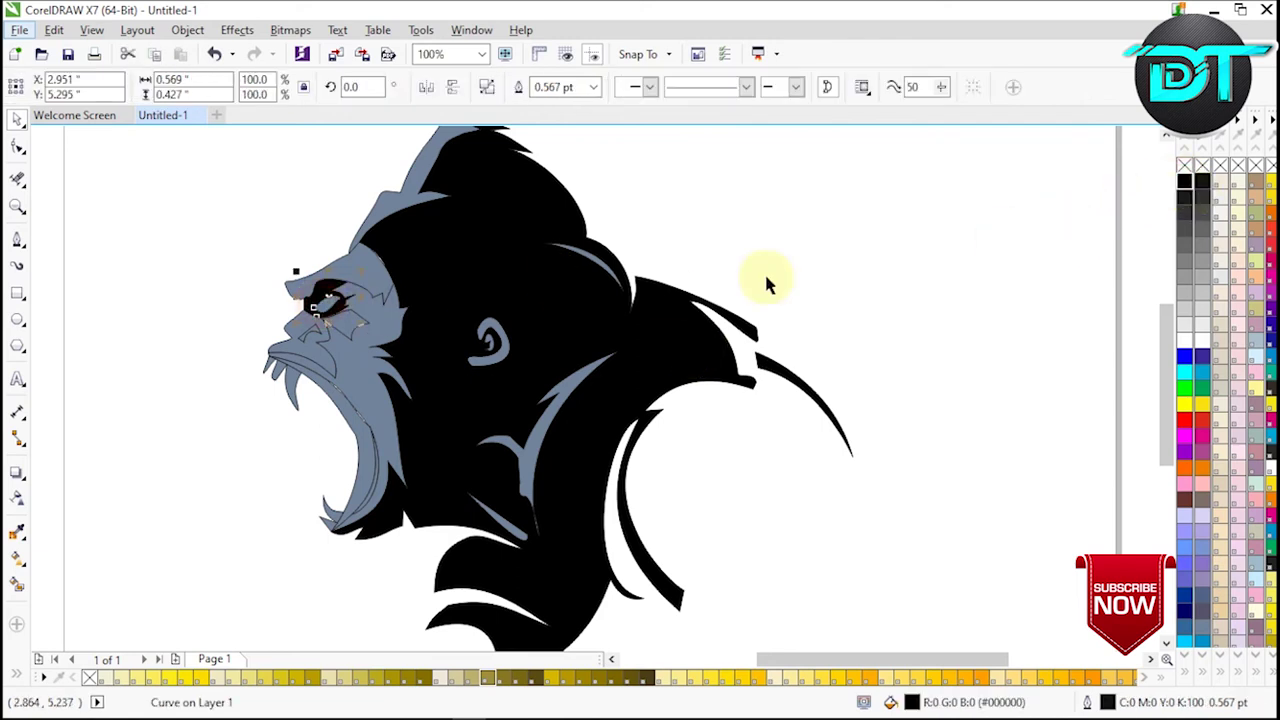
pyautogui.click(333, 300)
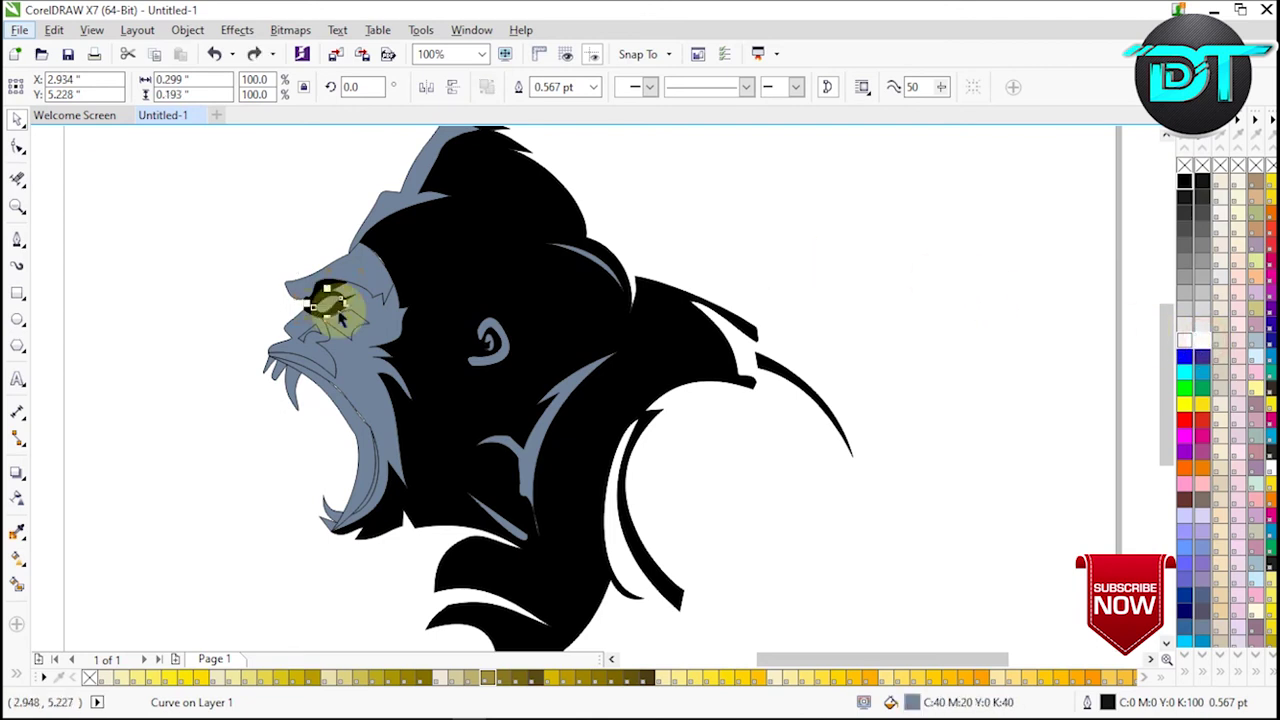
pyautogui.click(1201, 345)
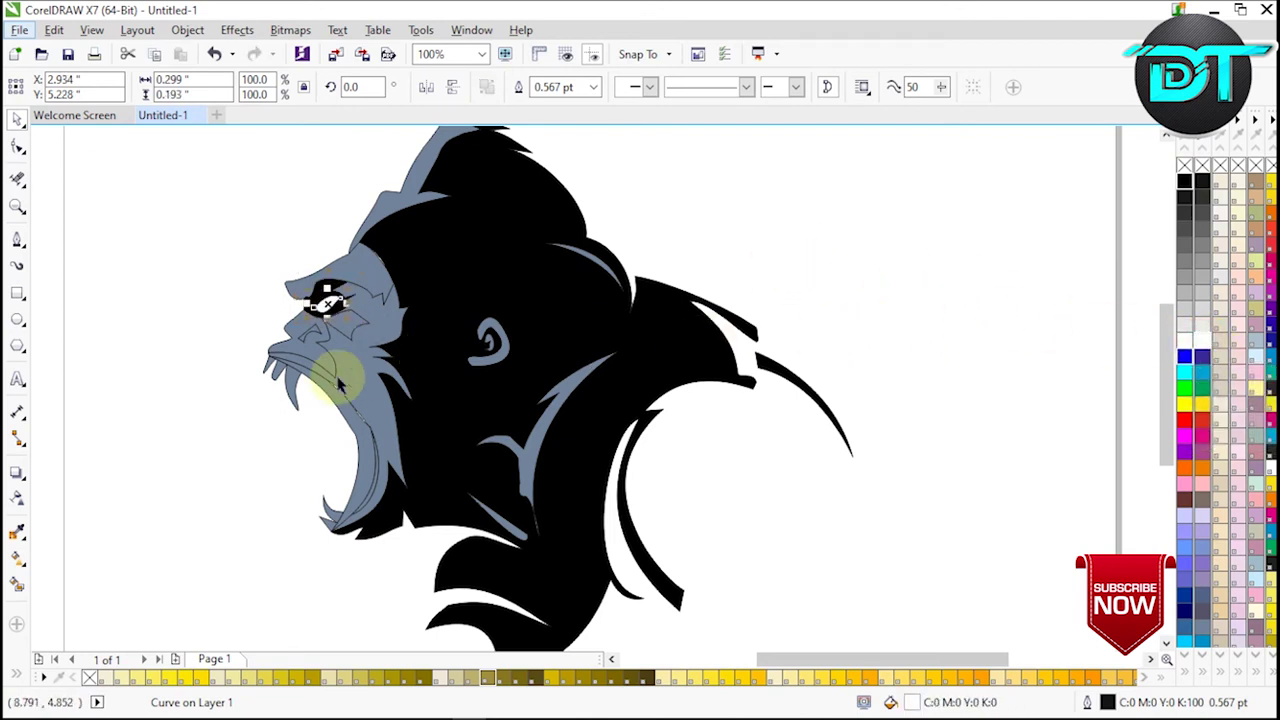
# - Fill the nostril shape and the inner mouth band with black
pyautogui.click(316, 334)
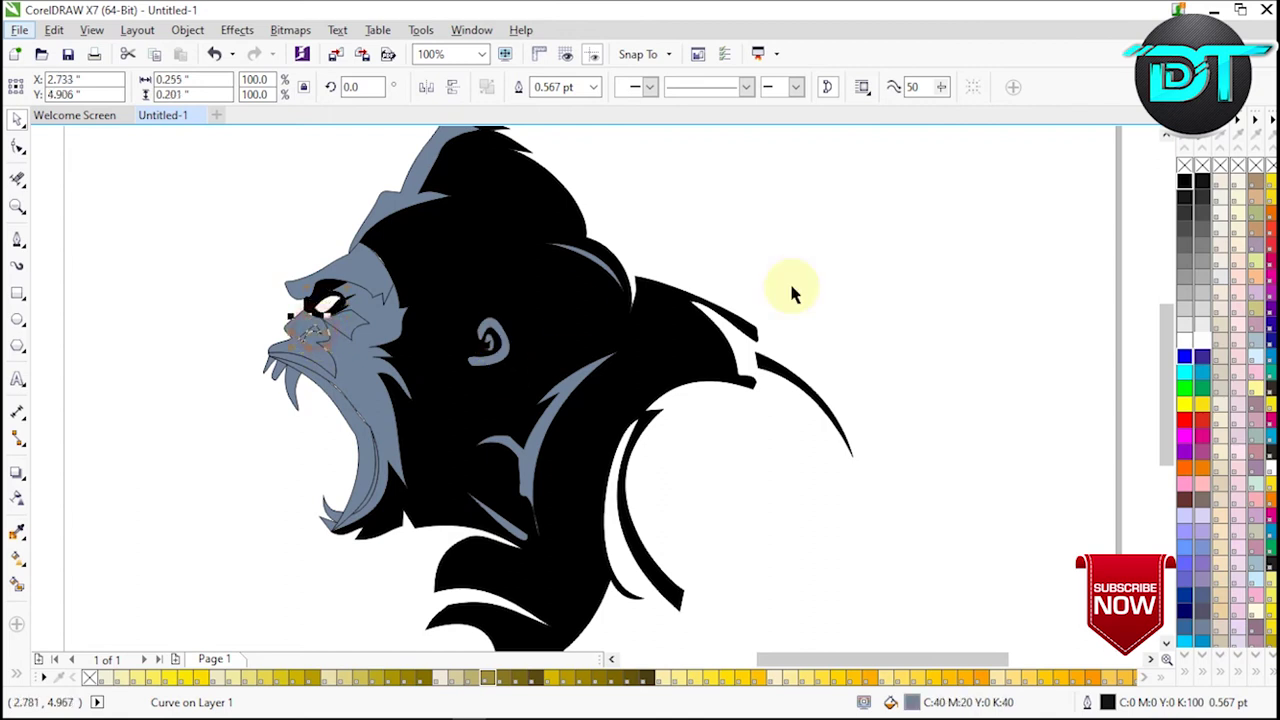
pyautogui.click(1183, 183)
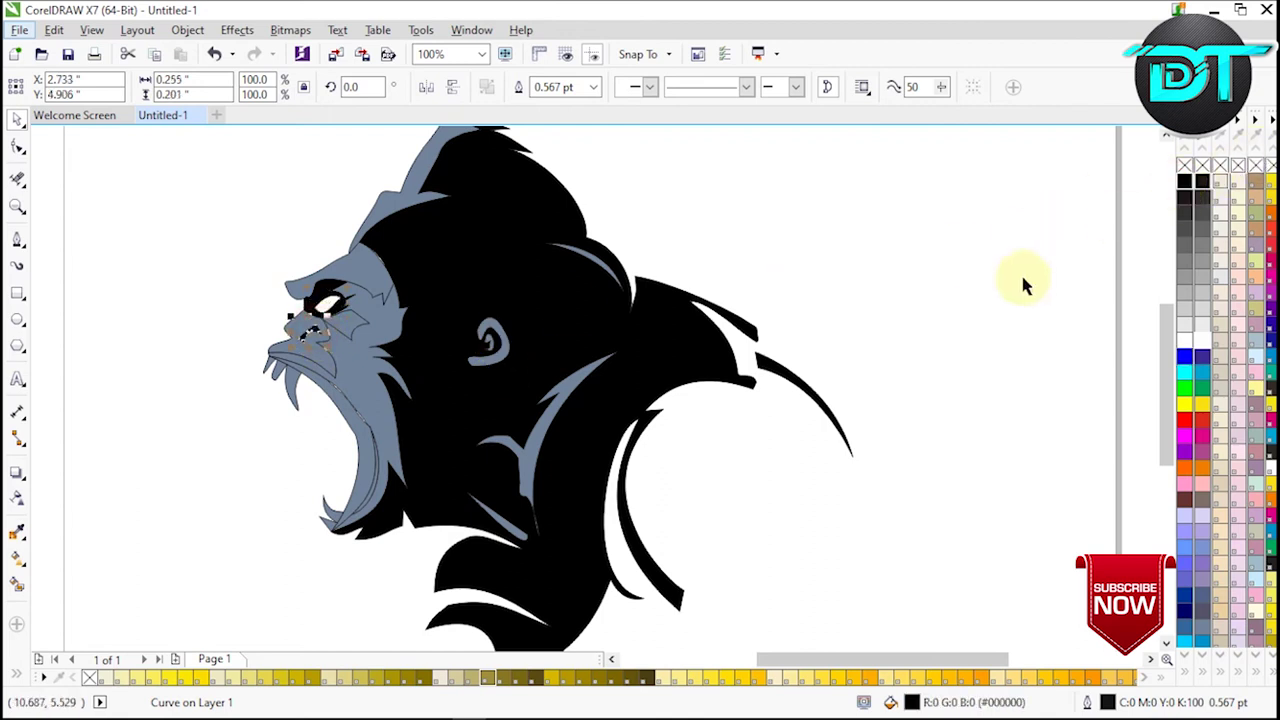
pyautogui.click(1023, 277)
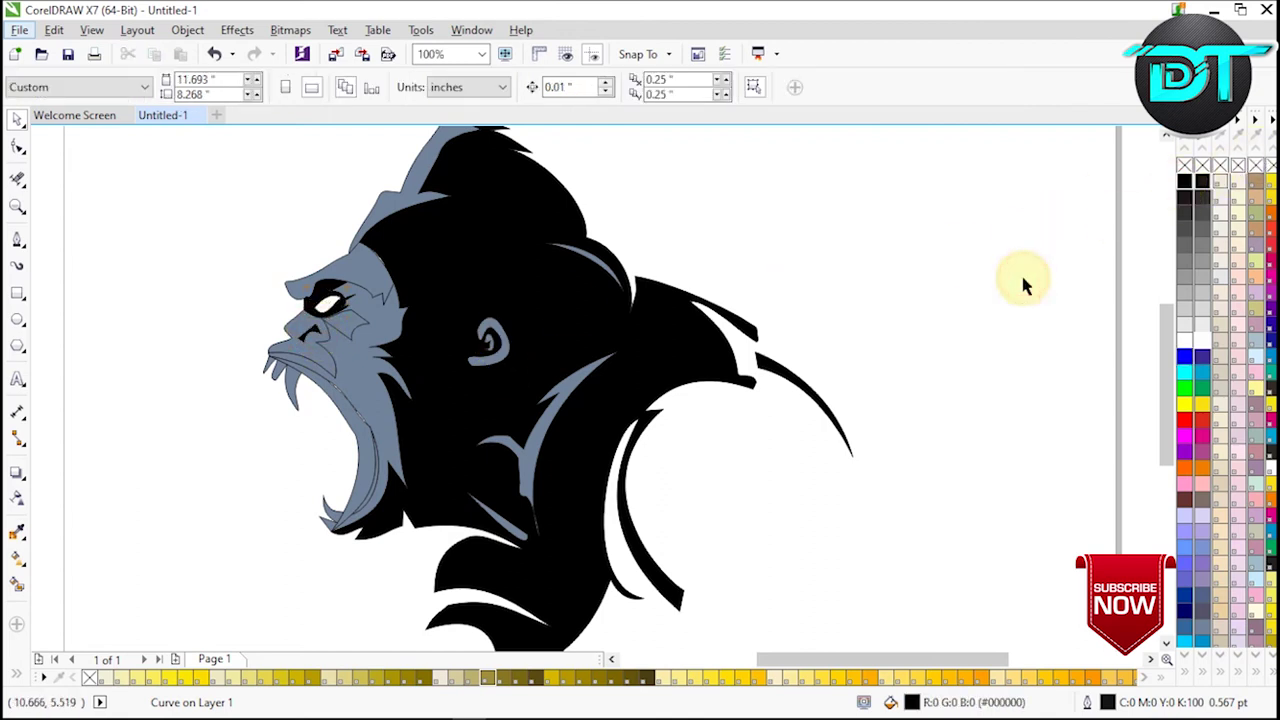
pyautogui.click(354, 414)
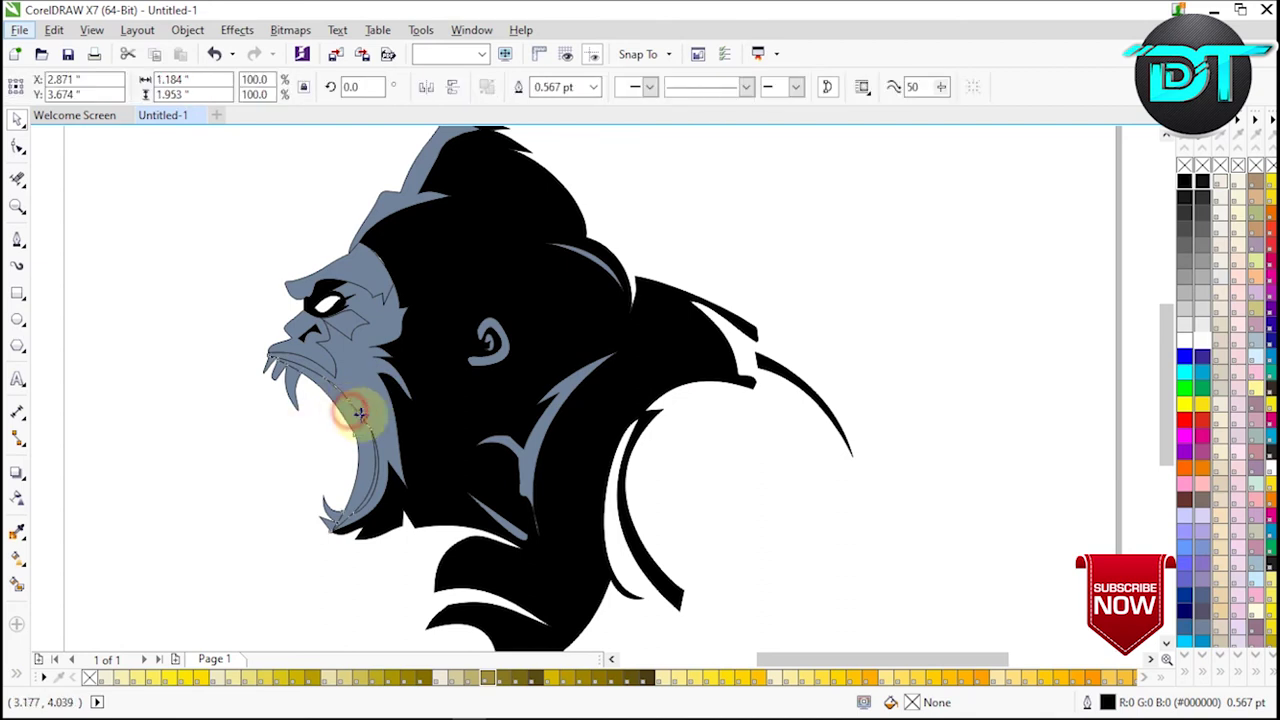
pyautogui.click(1185, 183)
pyautogui.click(1078, 218)
# - Fill the cheek and jaw shape, the forked neck highlight and the curved shoulder highlight with dark gray (#666666)
pyautogui.click(353, 377)
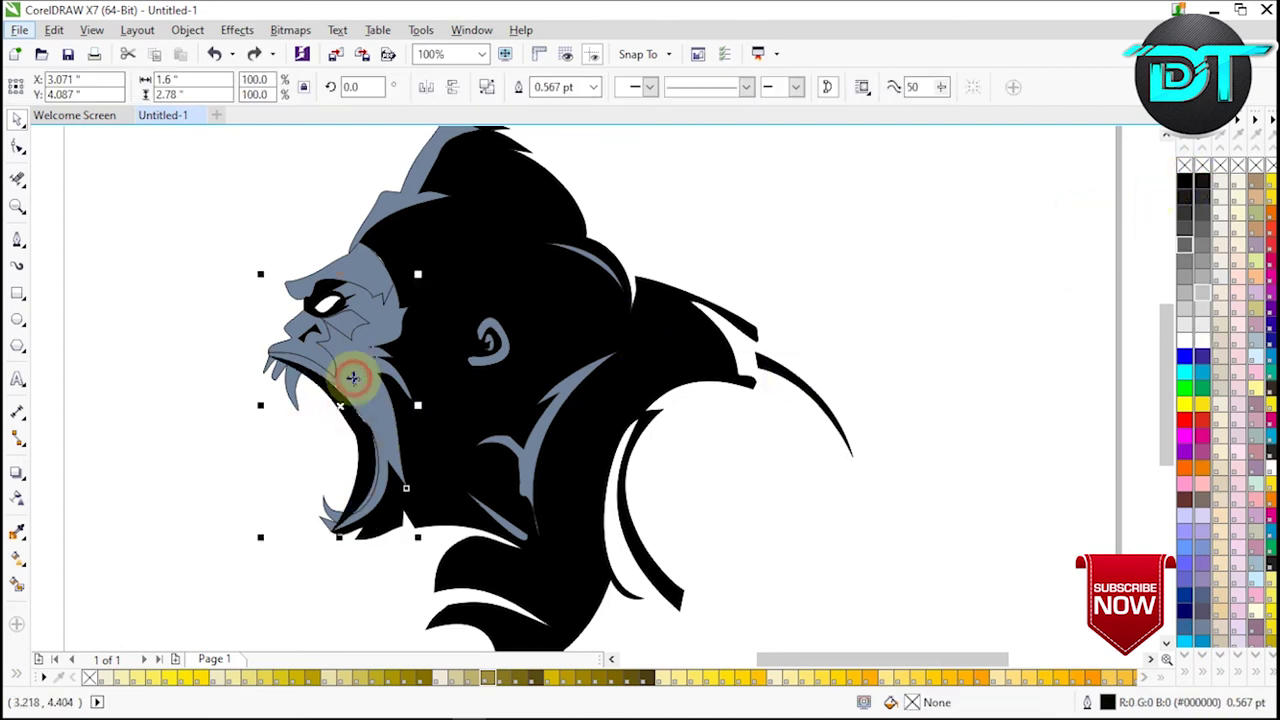
pyautogui.click(1183, 248)
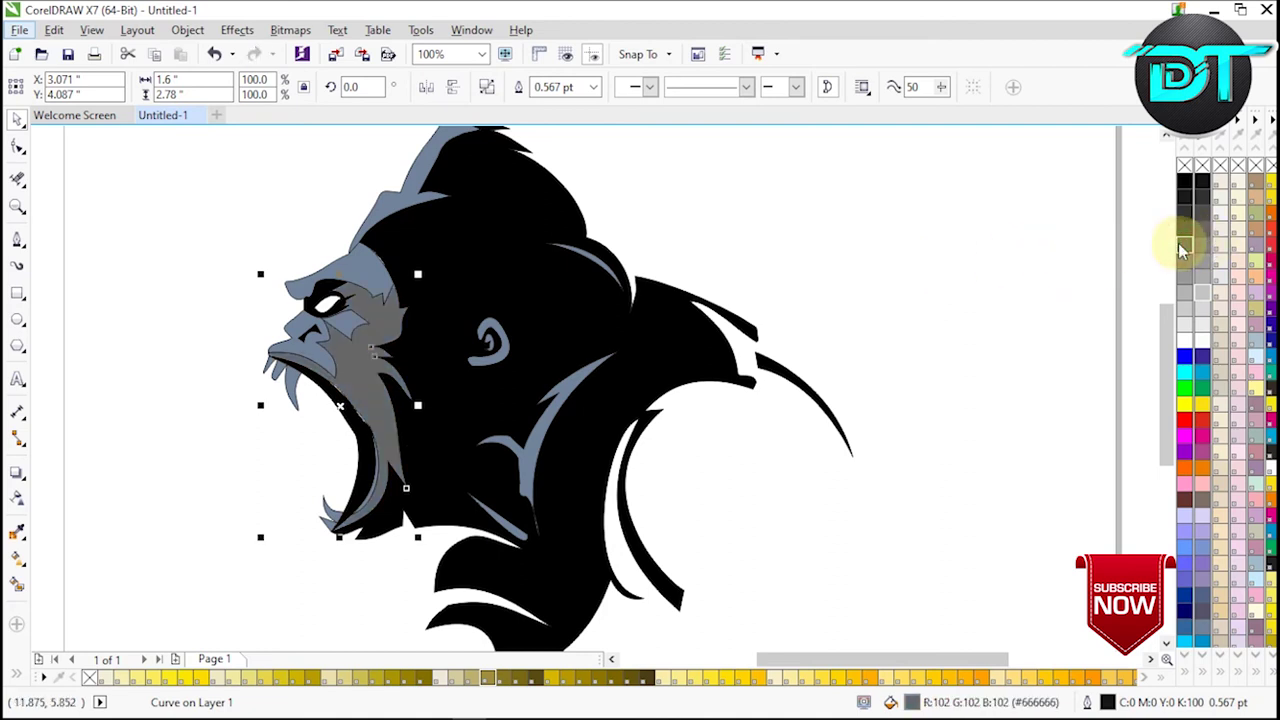
pyautogui.click(553, 415)
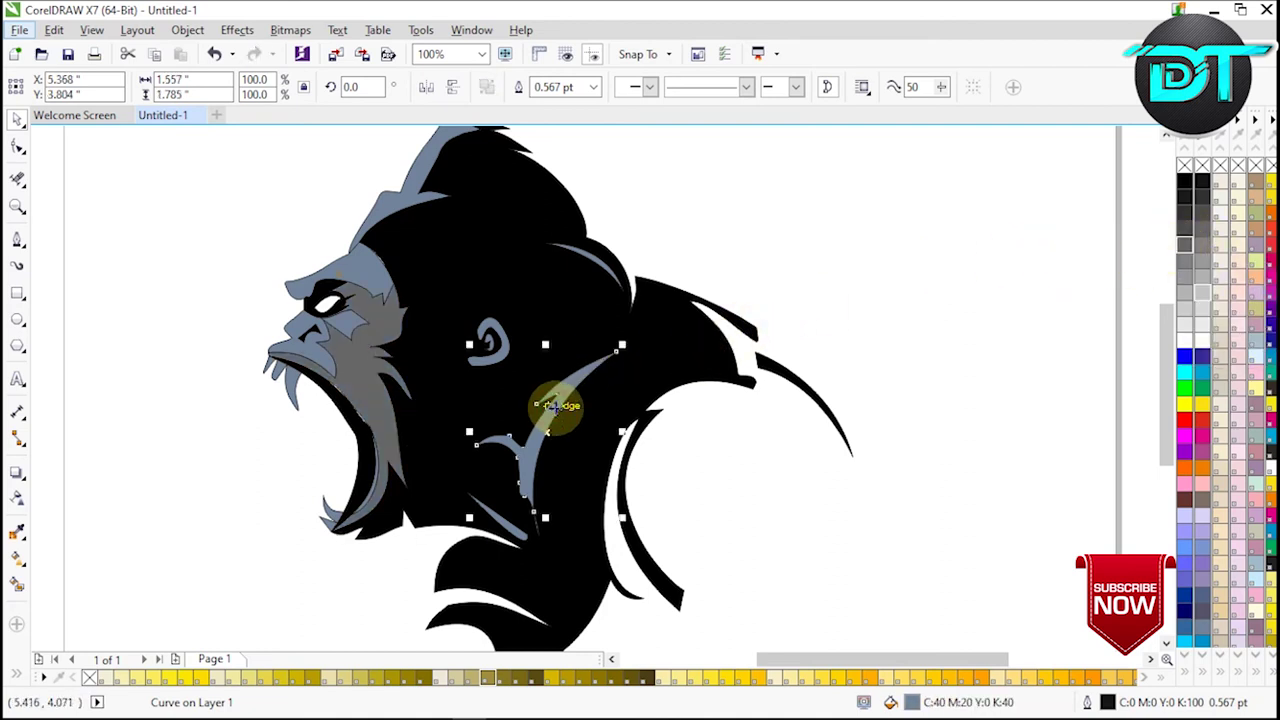
pyautogui.click(1184, 248)
pyautogui.click(589, 268)
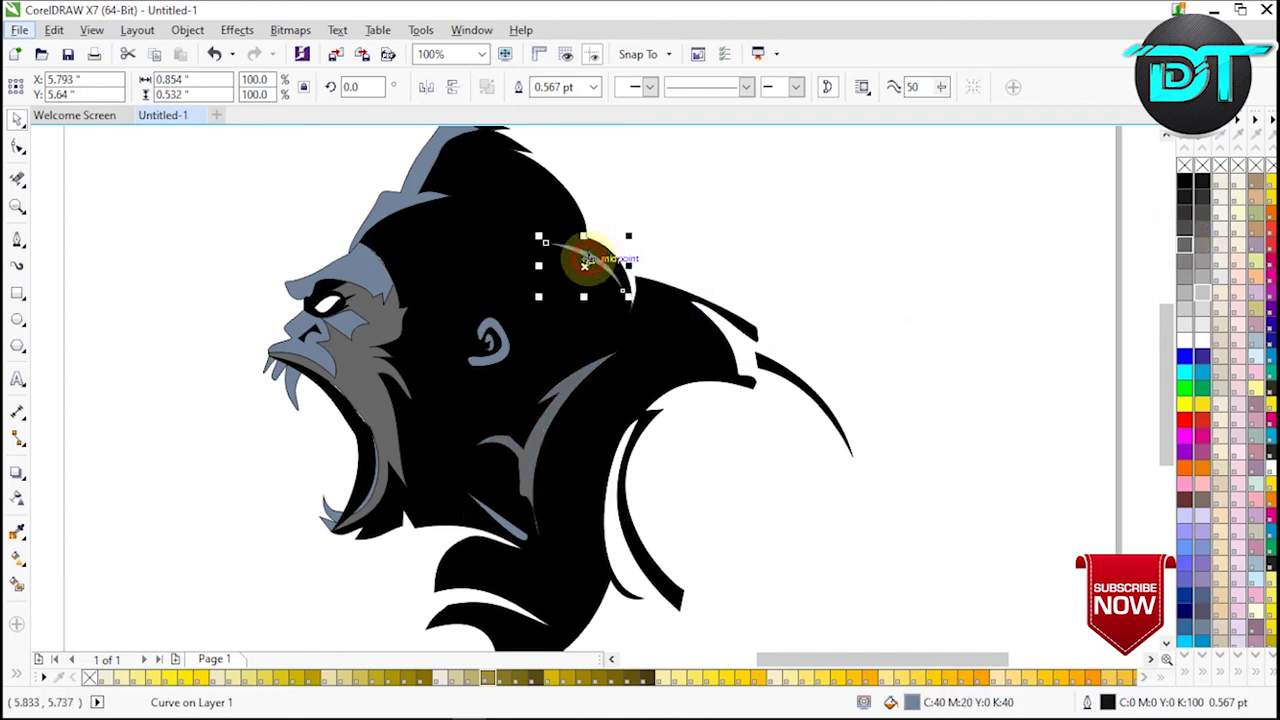
pyautogui.click(1184, 248)
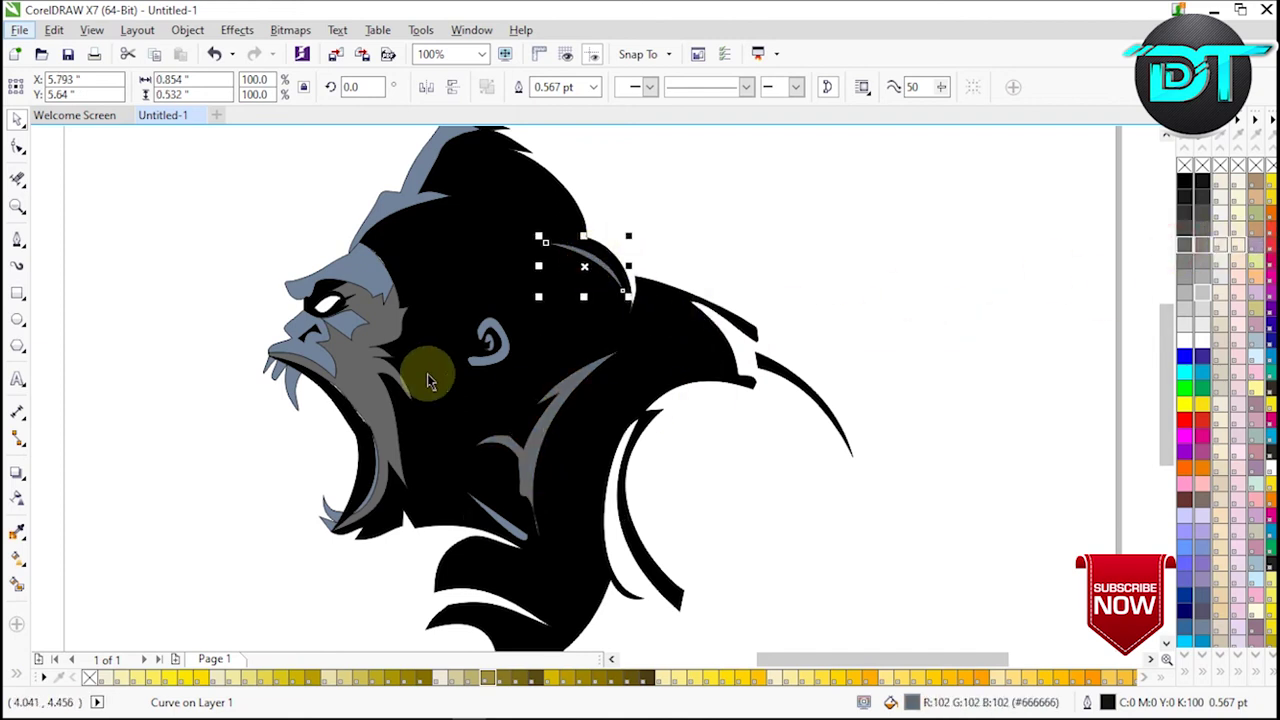
# - Fill the ear, the narrow sliver at the lower neck and the crest above the forehead with the same dark gray (#666666)
pyautogui.click(486, 358)
pyautogui.click(1180, 248)
pyautogui.press('Escape')
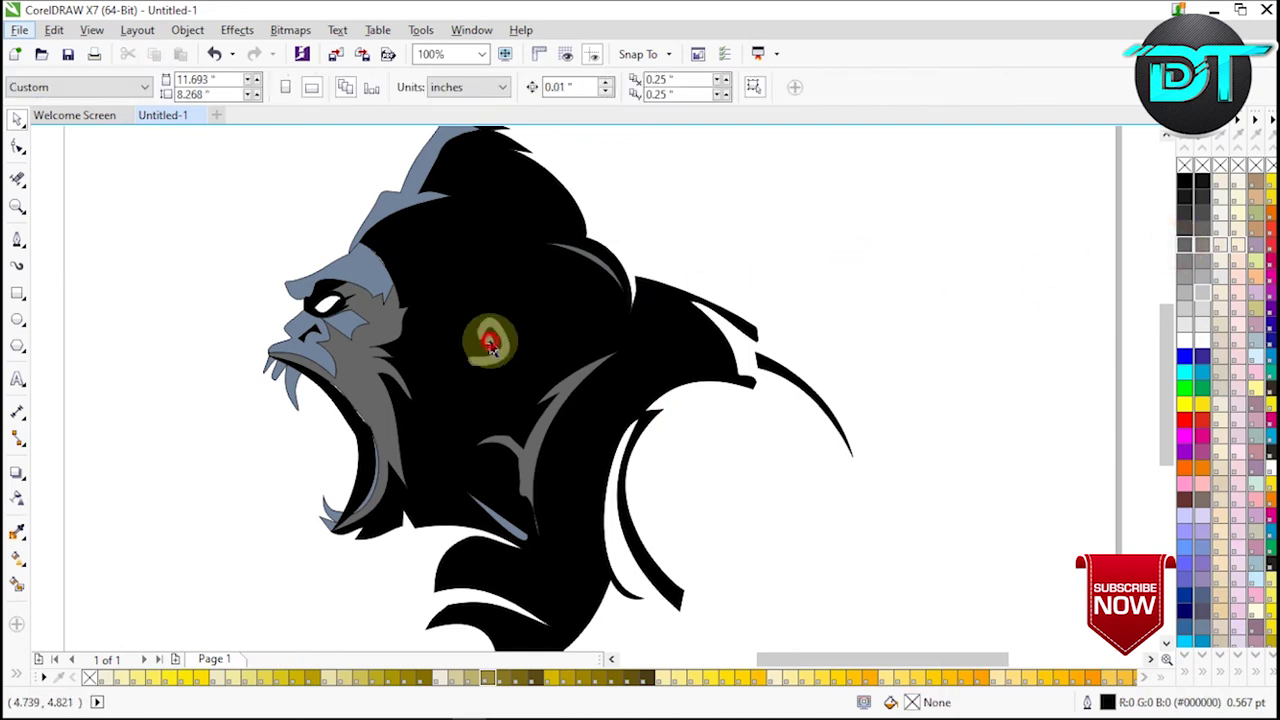
pyautogui.click(490, 345)
pyautogui.click(513, 524)
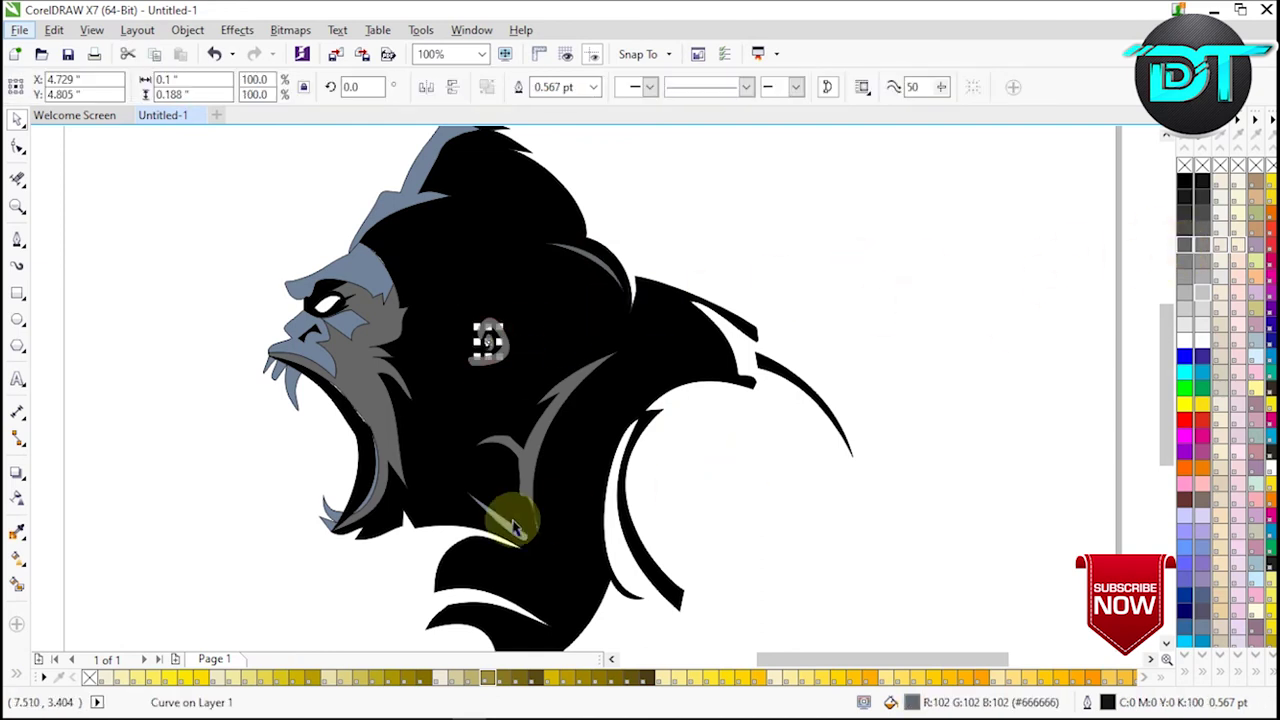
pyautogui.click(1180, 250)
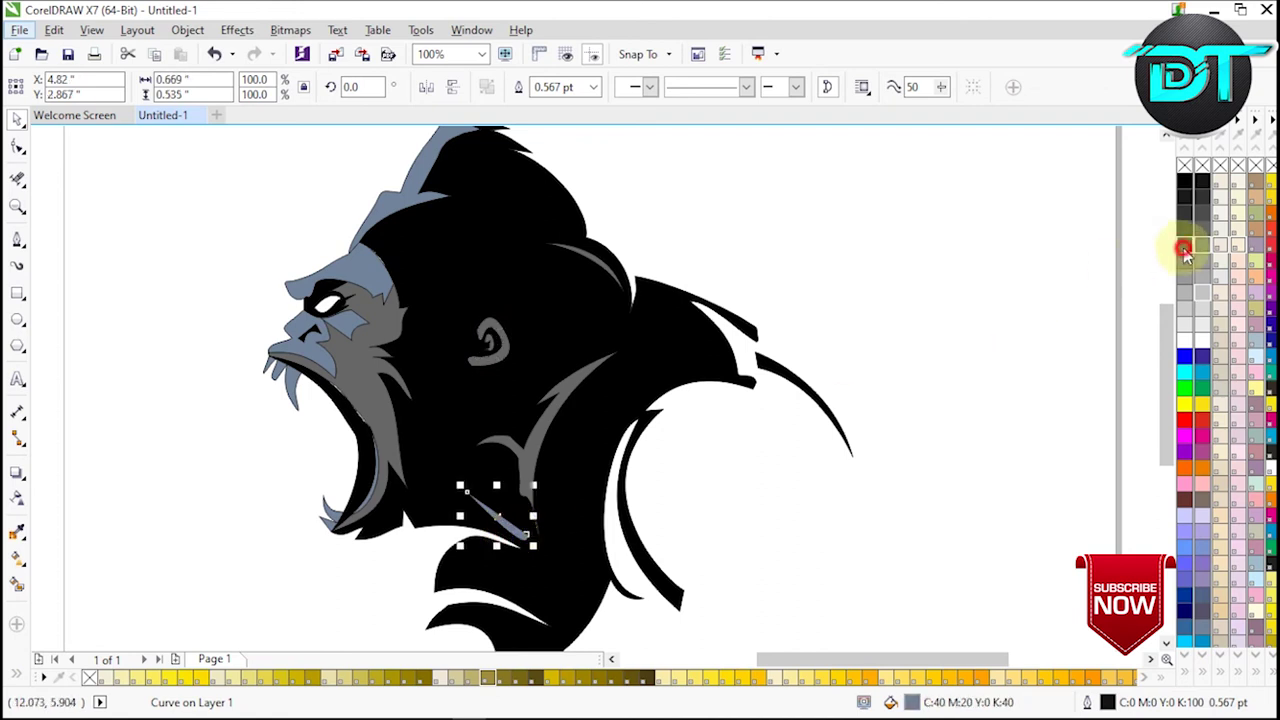
pyautogui.click(413, 205)
pyautogui.click(1178, 247)
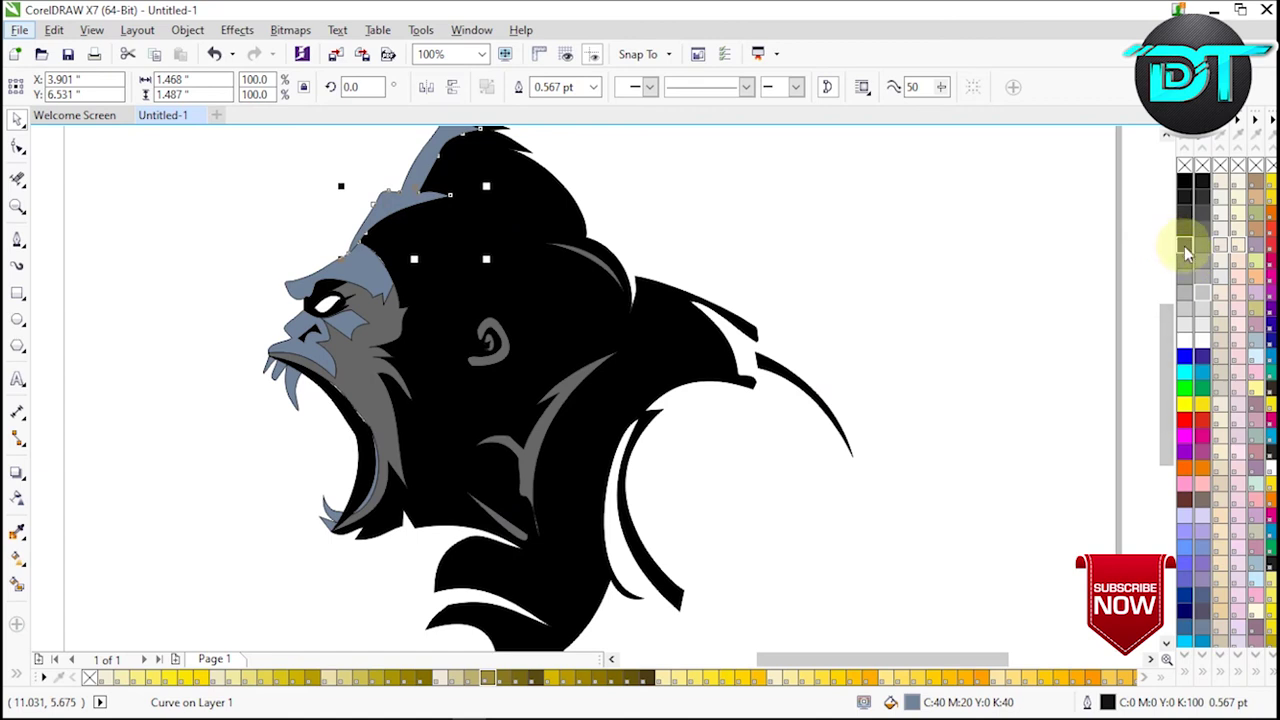
pyautogui.click(909, 223)
# - Fill the brow shape and the nose and muzzle shape with 30% black
pyautogui.click(365, 272)
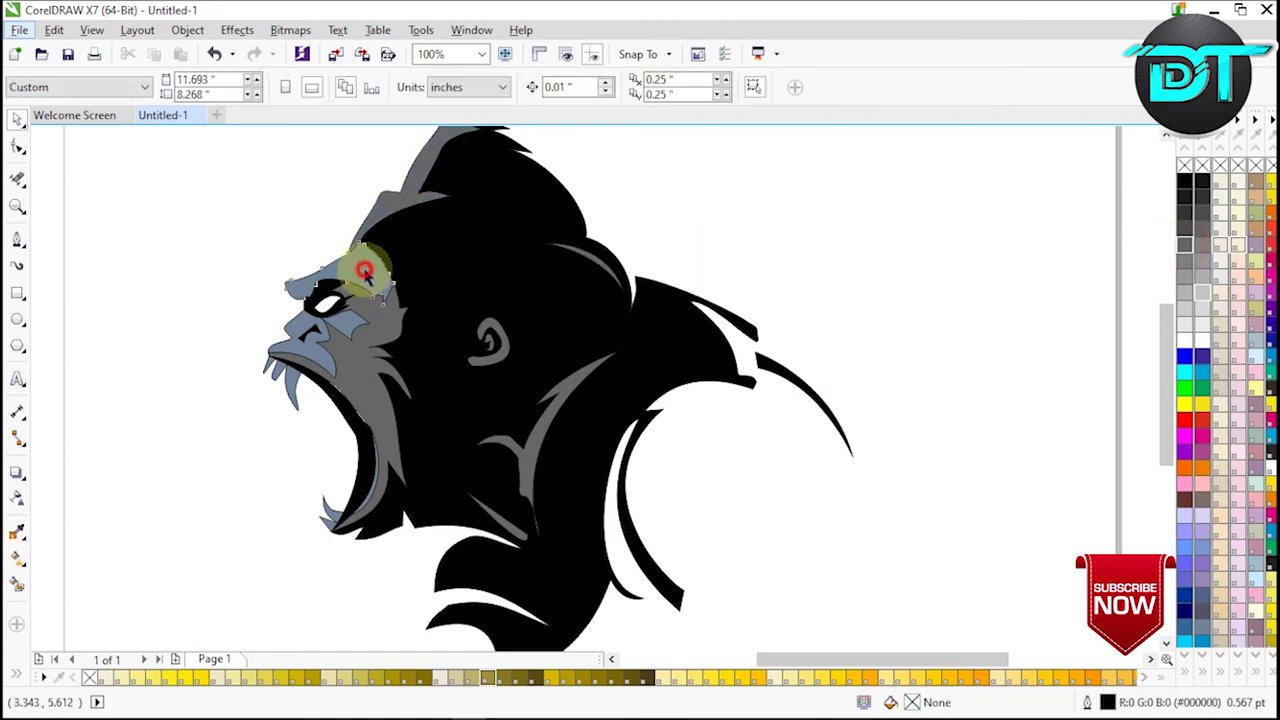
pyautogui.click(1203, 297)
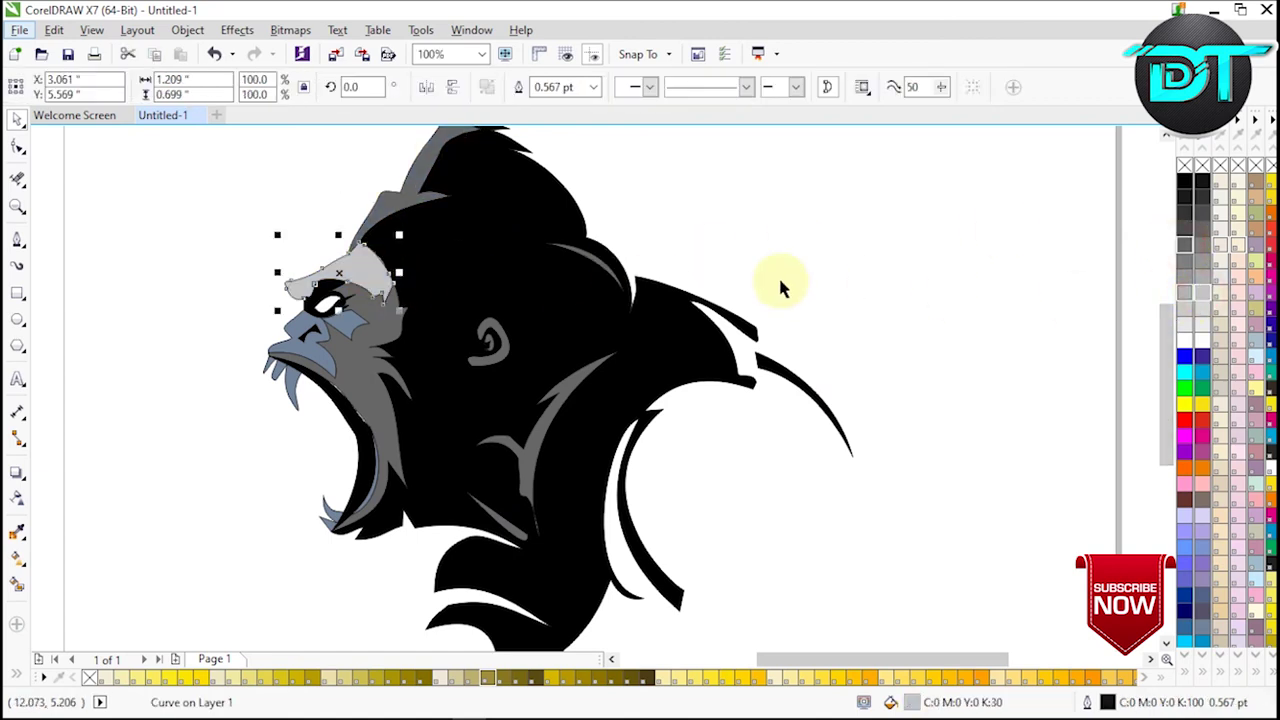
pyautogui.click(350, 330)
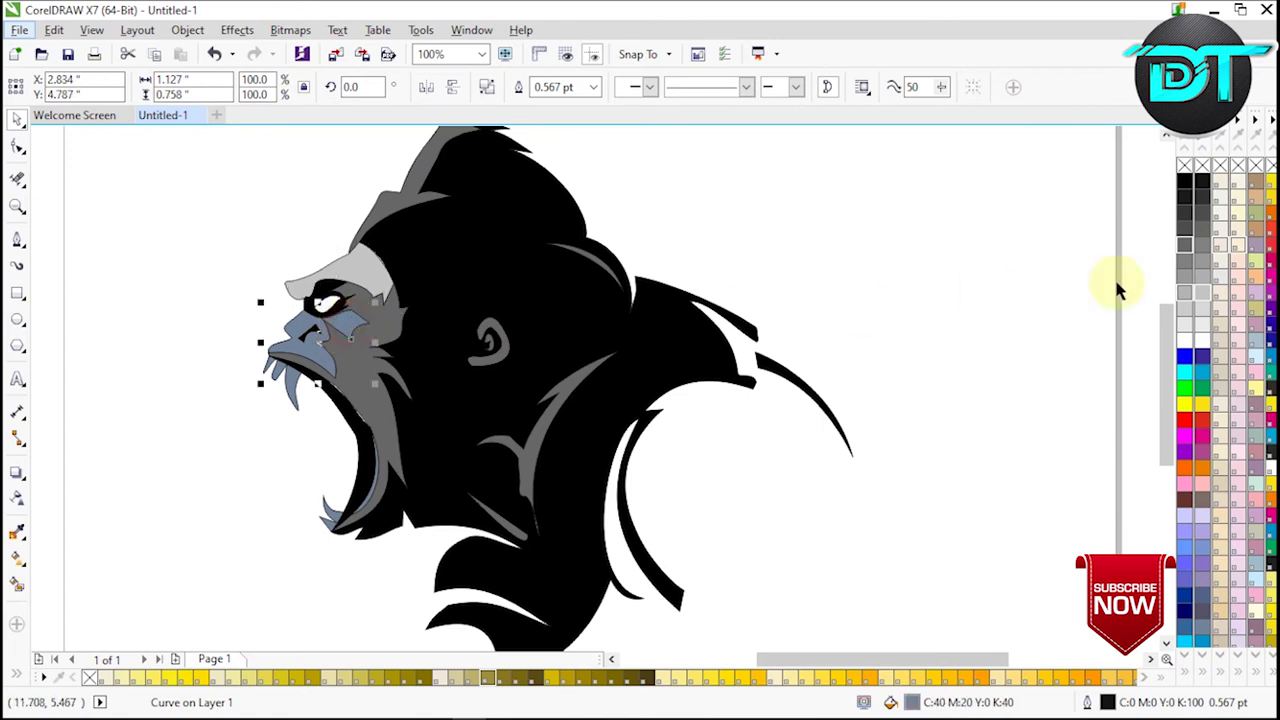
pyautogui.click(1200, 297)
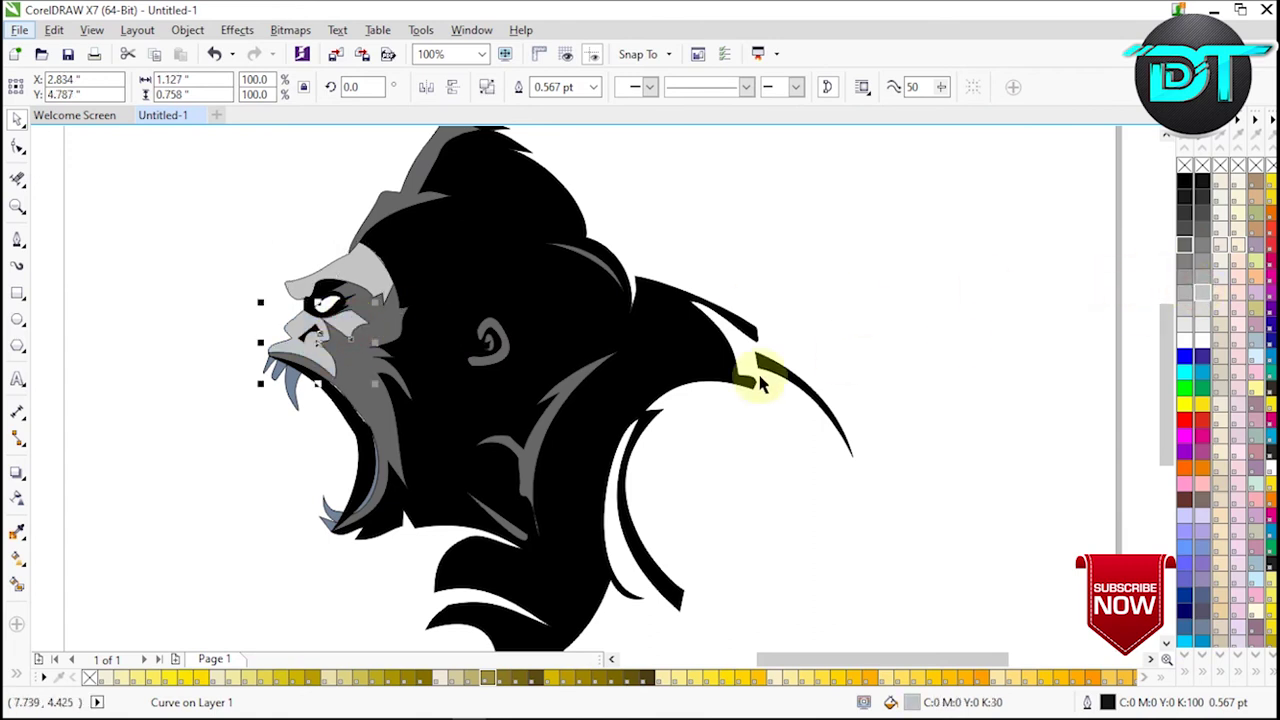
# - Fill the thin curved strip along the inside of the lower jaw with 30% black
pyautogui.click(373, 500)
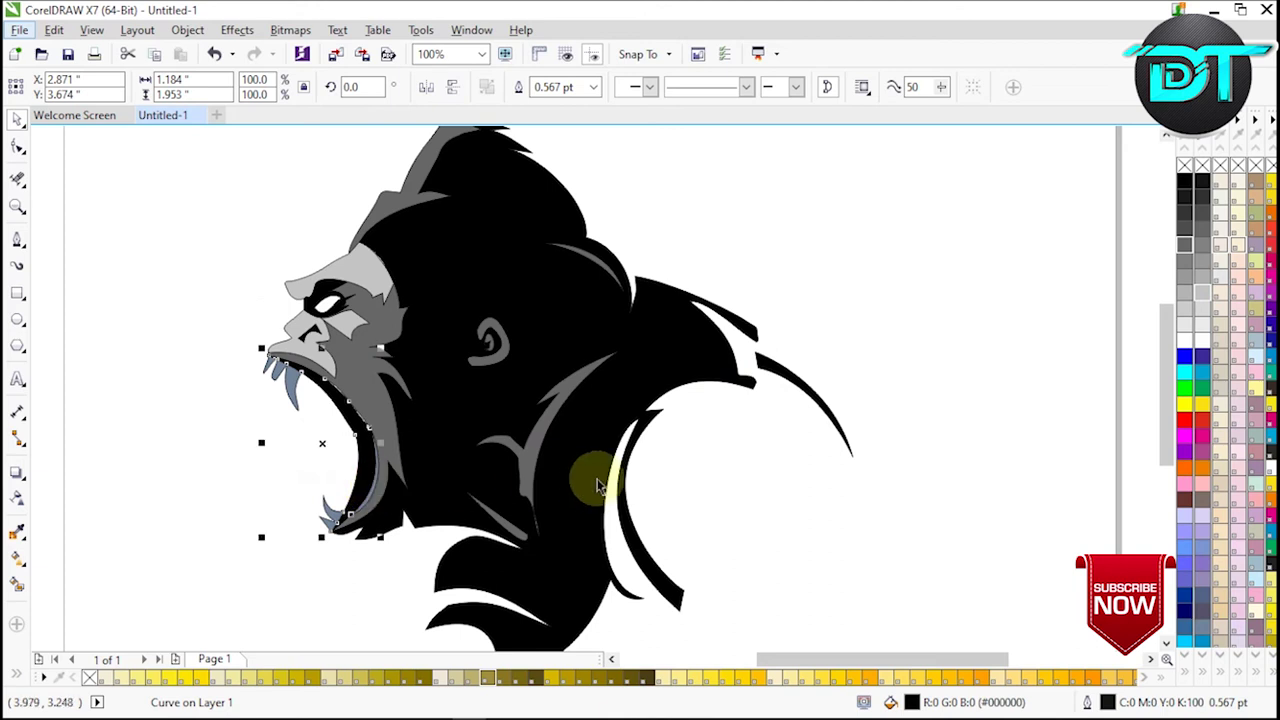
pyautogui.click(133, 487)
pyautogui.click(382, 462)
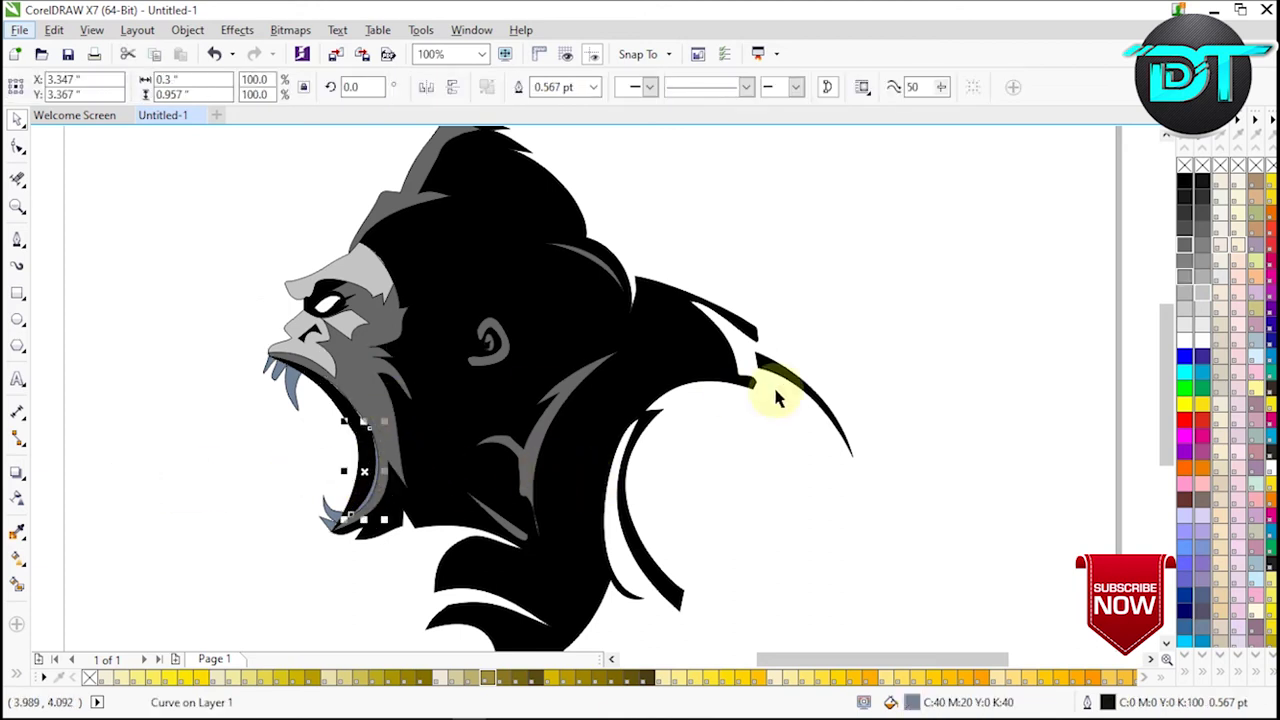
pyautogui.click(1205, 297)
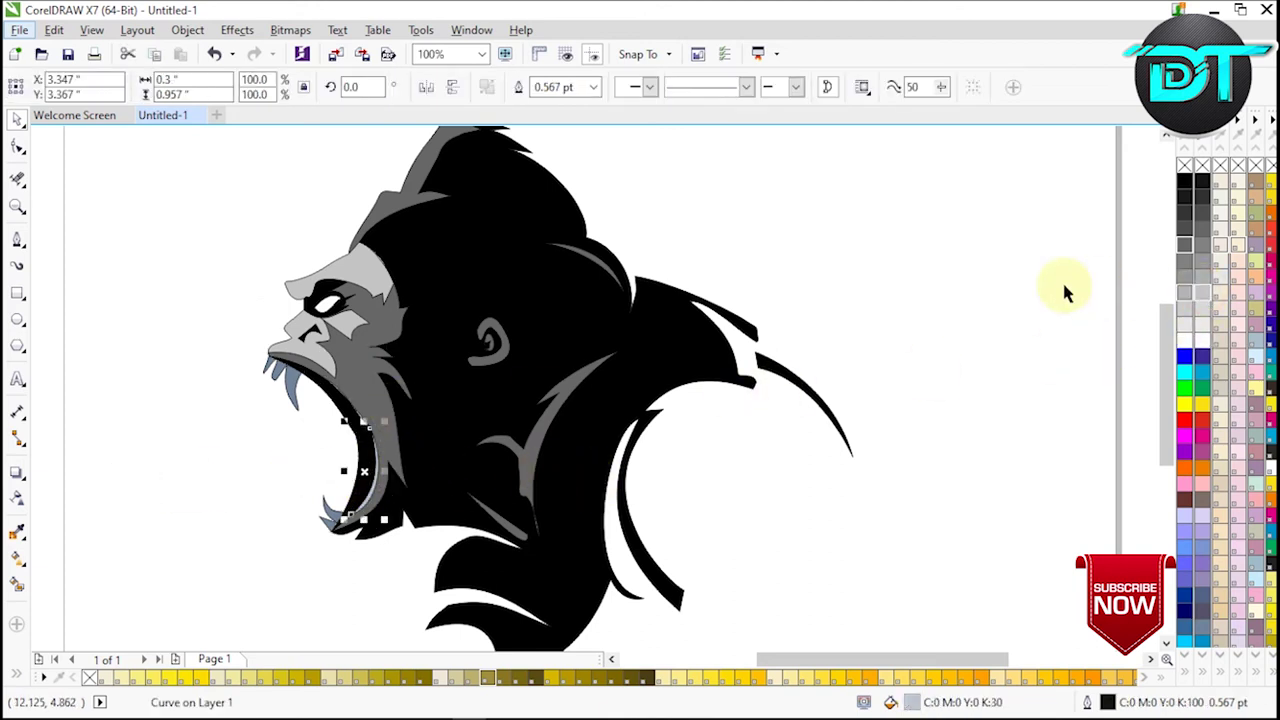
pyautogui.click(1011, 279)
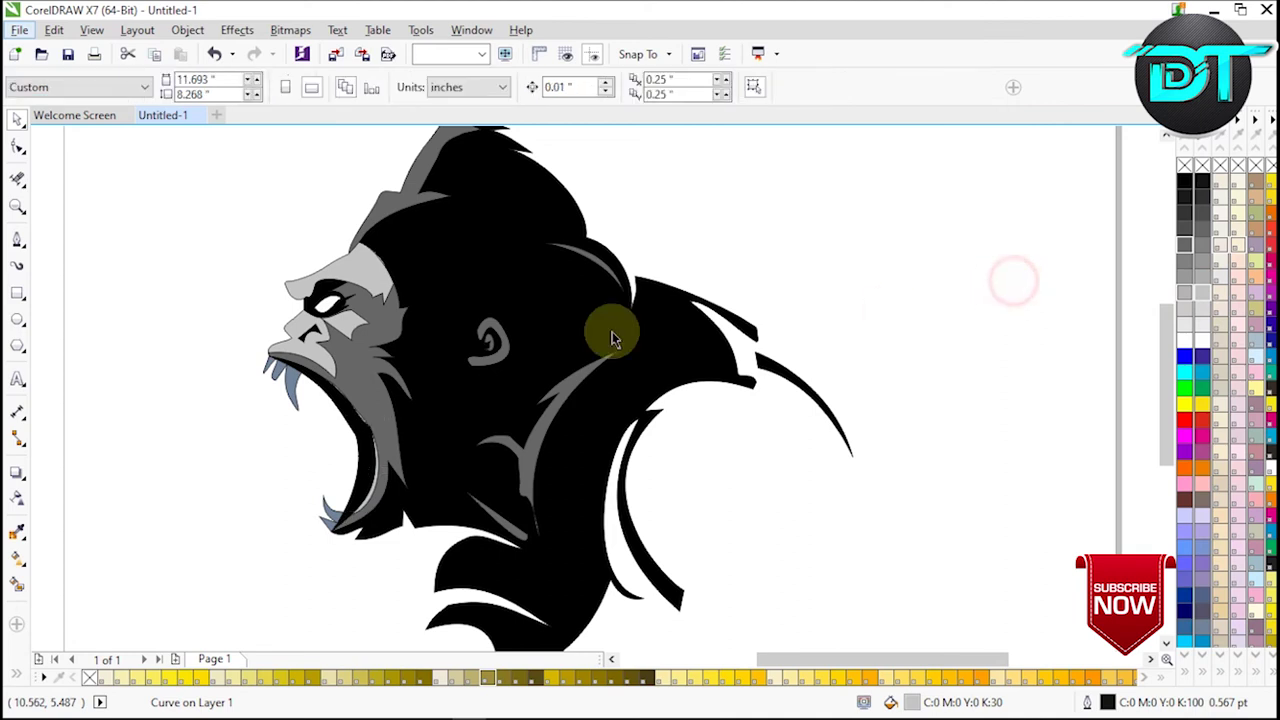
# - Fill the three upper teeth and the two lower teeth with 30% black
pyautogui.click(293, 380)
pyautogui.keyDown('shift'); pyautogui.click(270, 373); pyautogui.keyUp('shift')
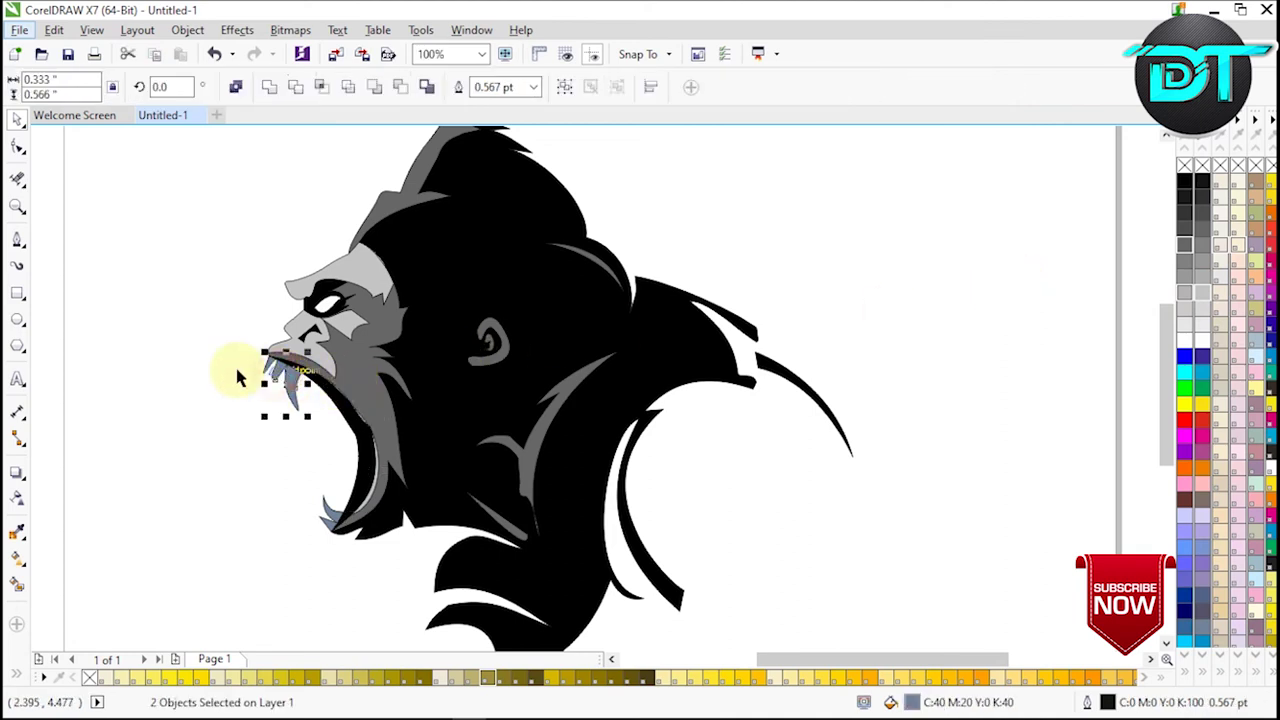
pyautogui.moveTo(224, 365); pyautogui.dragTo(318, 432)
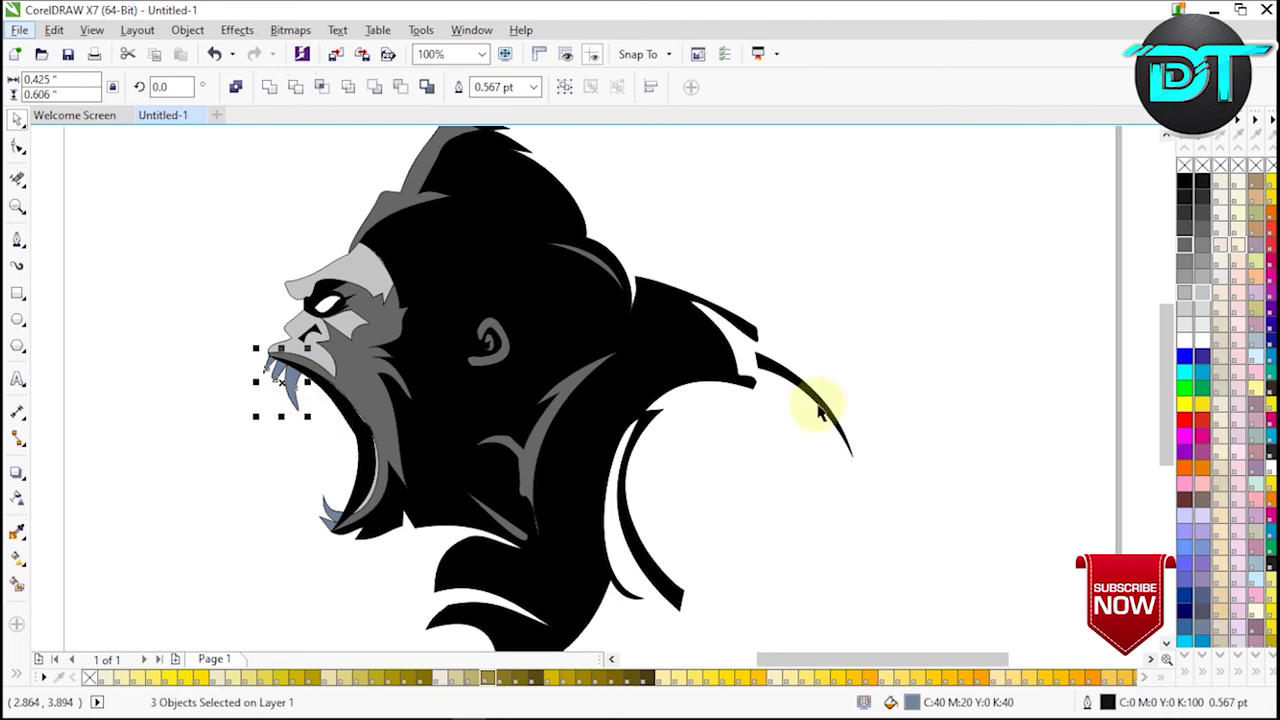
pyautogui.click(1201, 298)
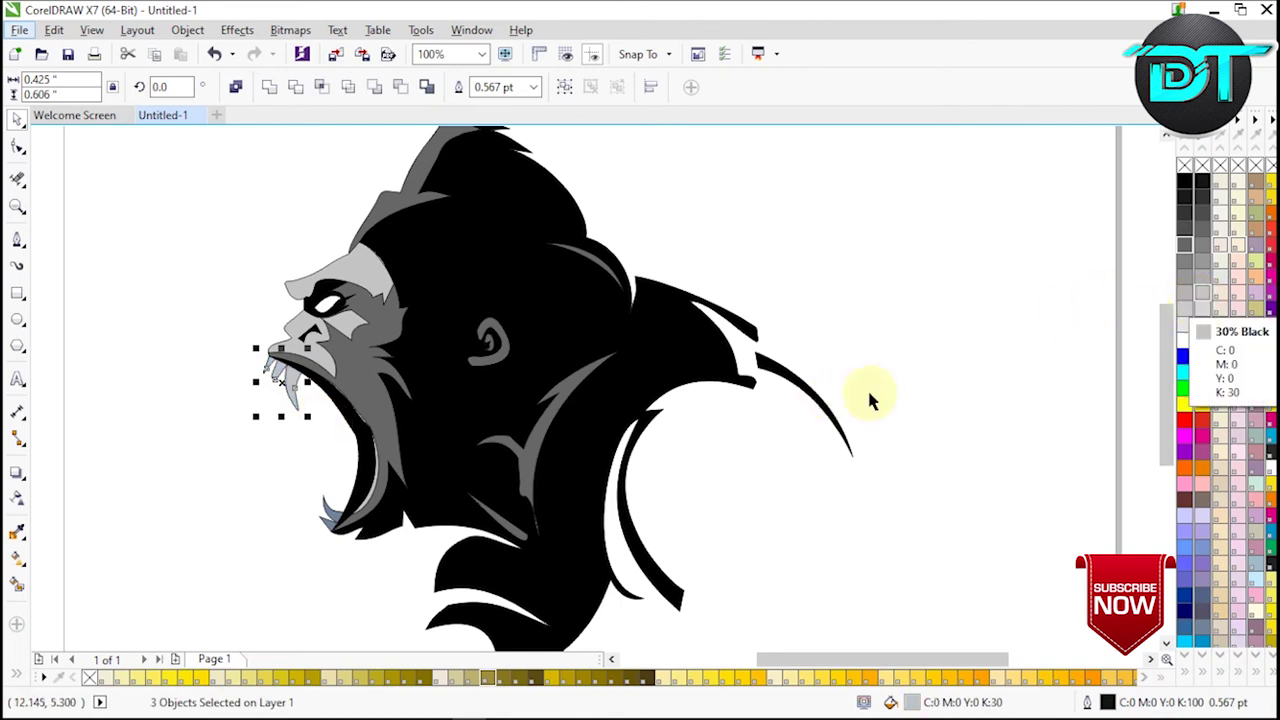
pyautogui.moveTo(344, 543); pyautogui.dragTo(346, 545)
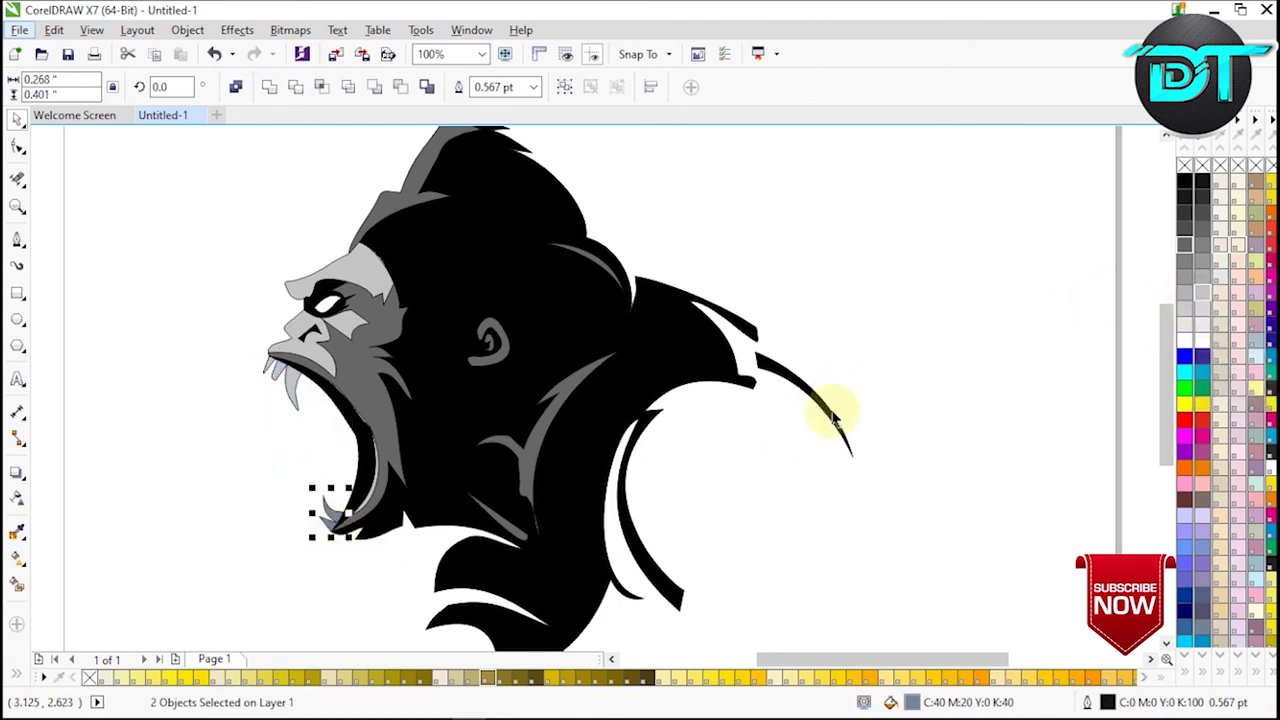
pyautogui.click(1201, 294)
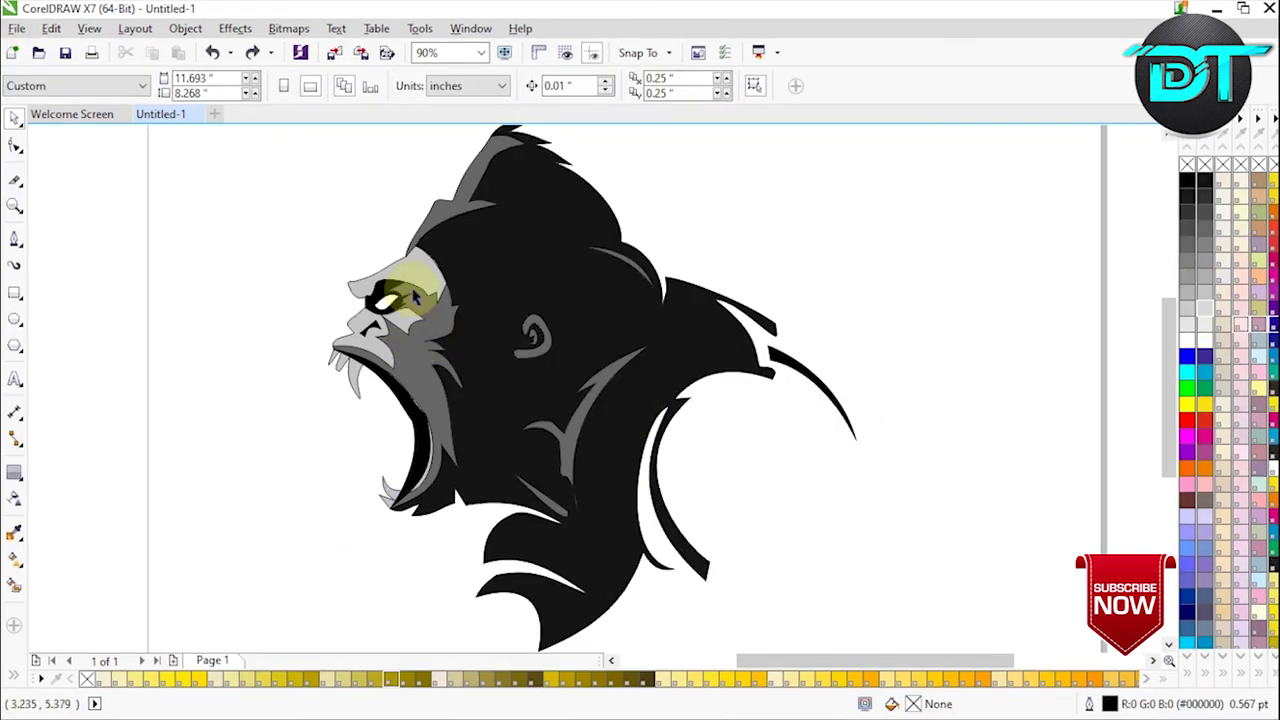
# - Lock the brow, the muzzle, the three upper teeth and the two lower teeth
pyautogui.click(418, 274)
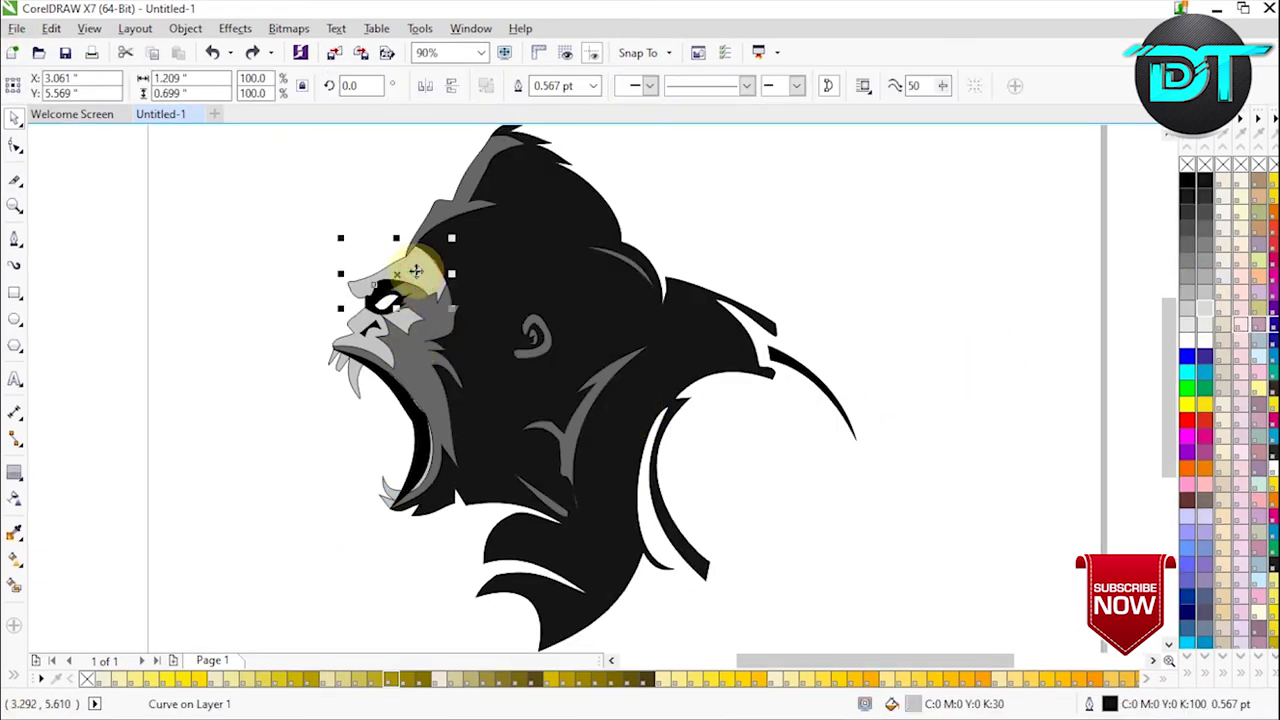
pyautogui.keyDown('shift'); pyautogui.click(377, 346); pyautogui.keyUp('shift')
pyautogui.moveTo(280, 357); pyautogui.dragTo(308, 394)
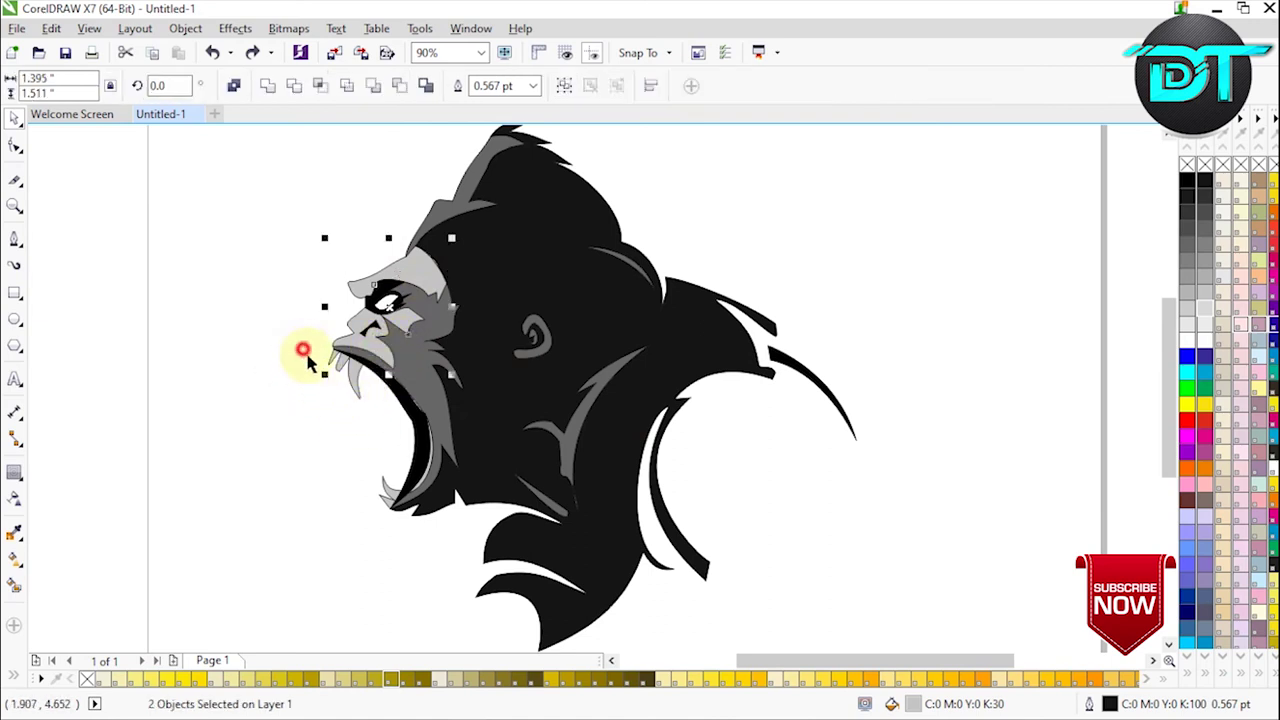
pyautogui.moveTo(367, 488); pyautogui.dragTo(399, 536)
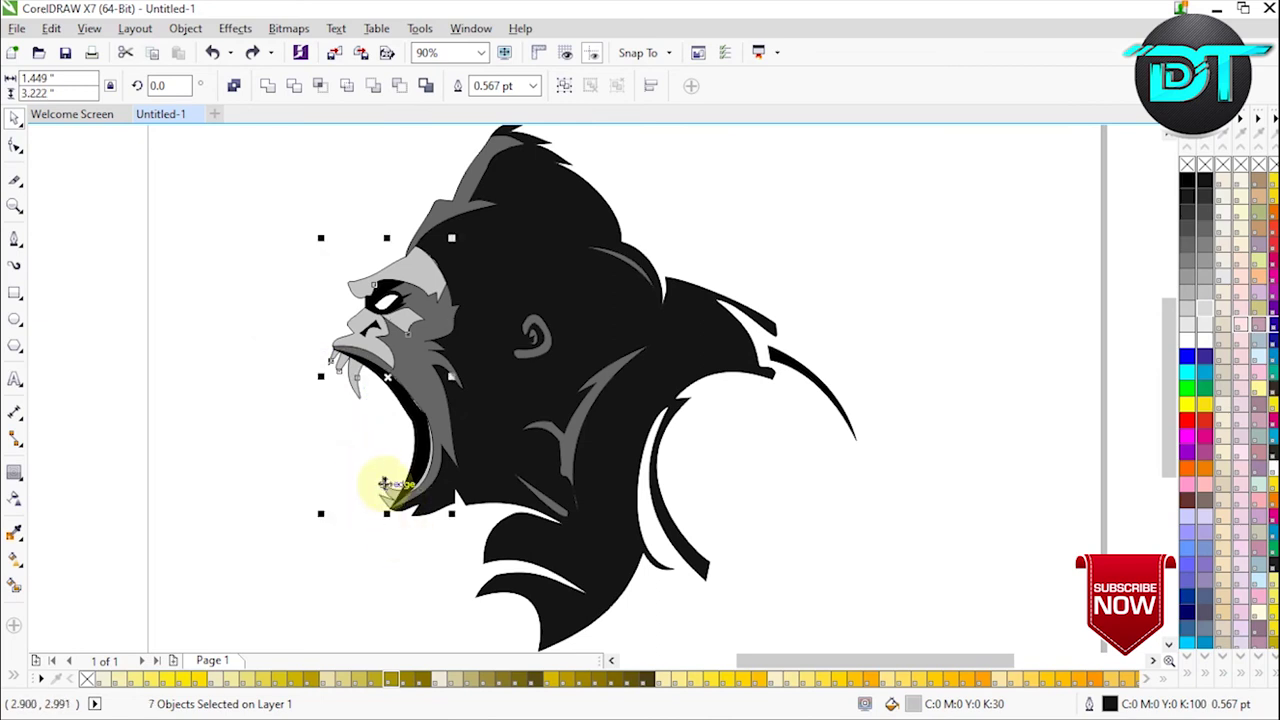
pyautogui.rightClick(385, 485)
pyautogui.click(435, 268)
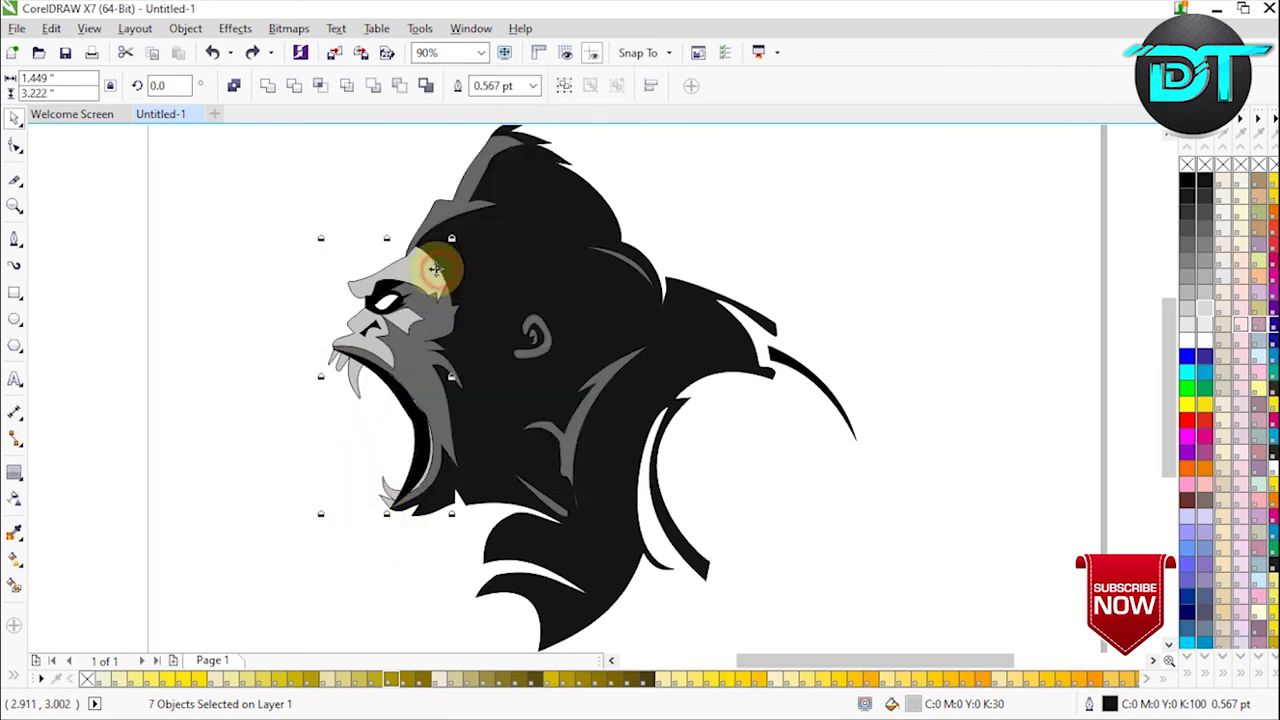
# - Group all the unlocked shapes and remove their outlines
pyautogui.hotkey('ctrl', 'a')
pyautogui.hotkey('ctrl', 'g')
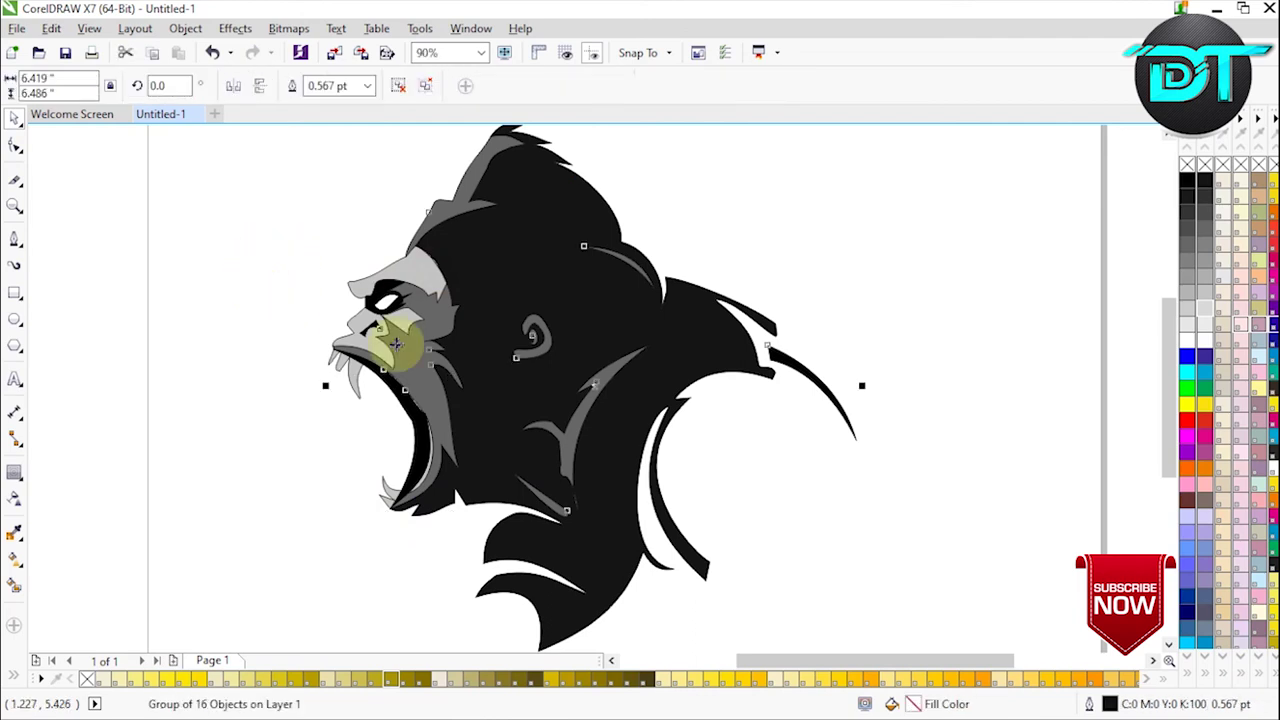
pyautogui.rightClick(1188, 166)
pyautogui.click(1020, 249)
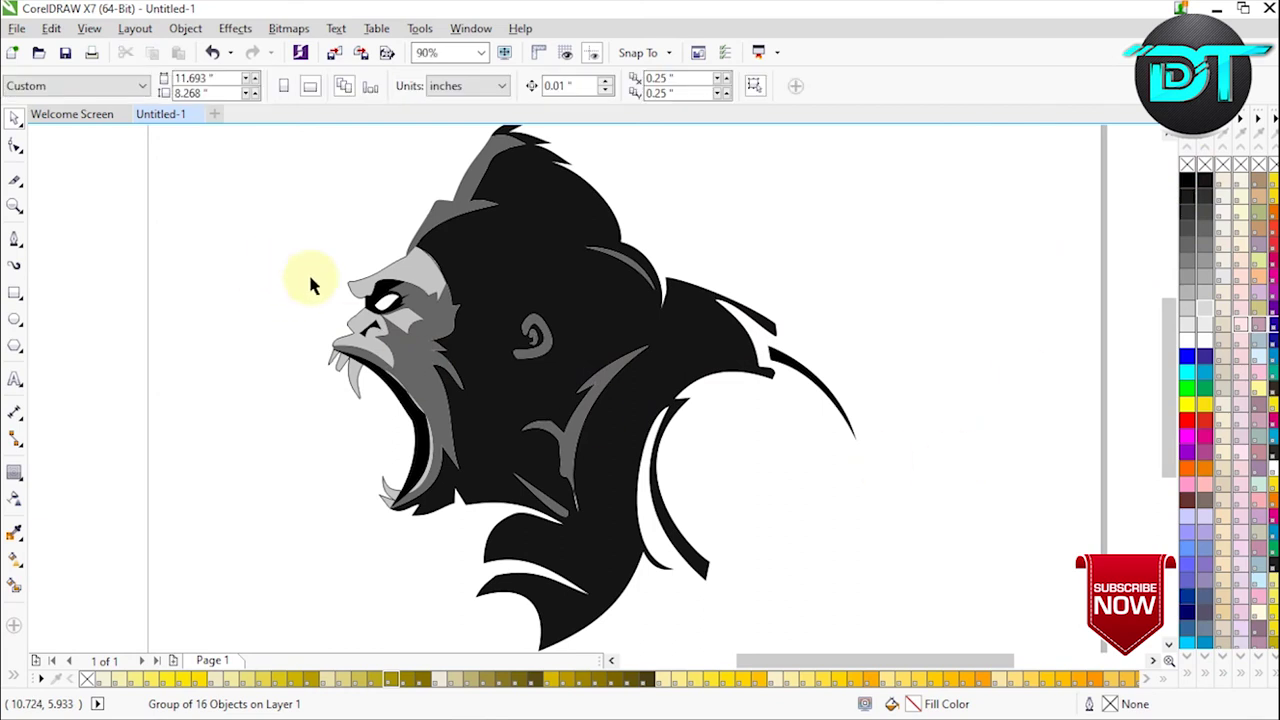
# - Unlock the brow, the muzzle and the large upper fang
pyautogui.click(363, 287)
pyautogui.rightClick(365, 290)
pyautogui.click(374, 298)
pyautogui.click(364, 324)
pyautogui.rightClick(365, 325)
pyautogui.click(400, 330)
pyautogui.moveTo(300, 350); pyautogui.dragTo(337, 378)
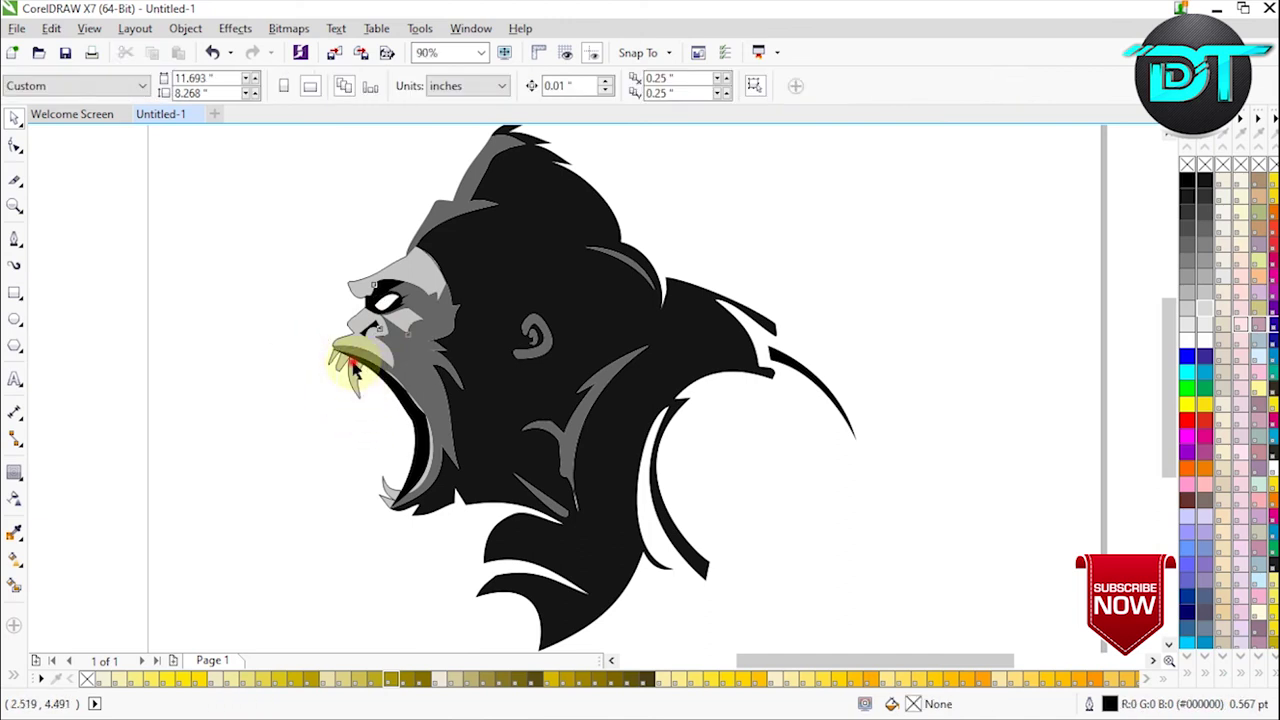
pyautogui.rightClick(352, 374)
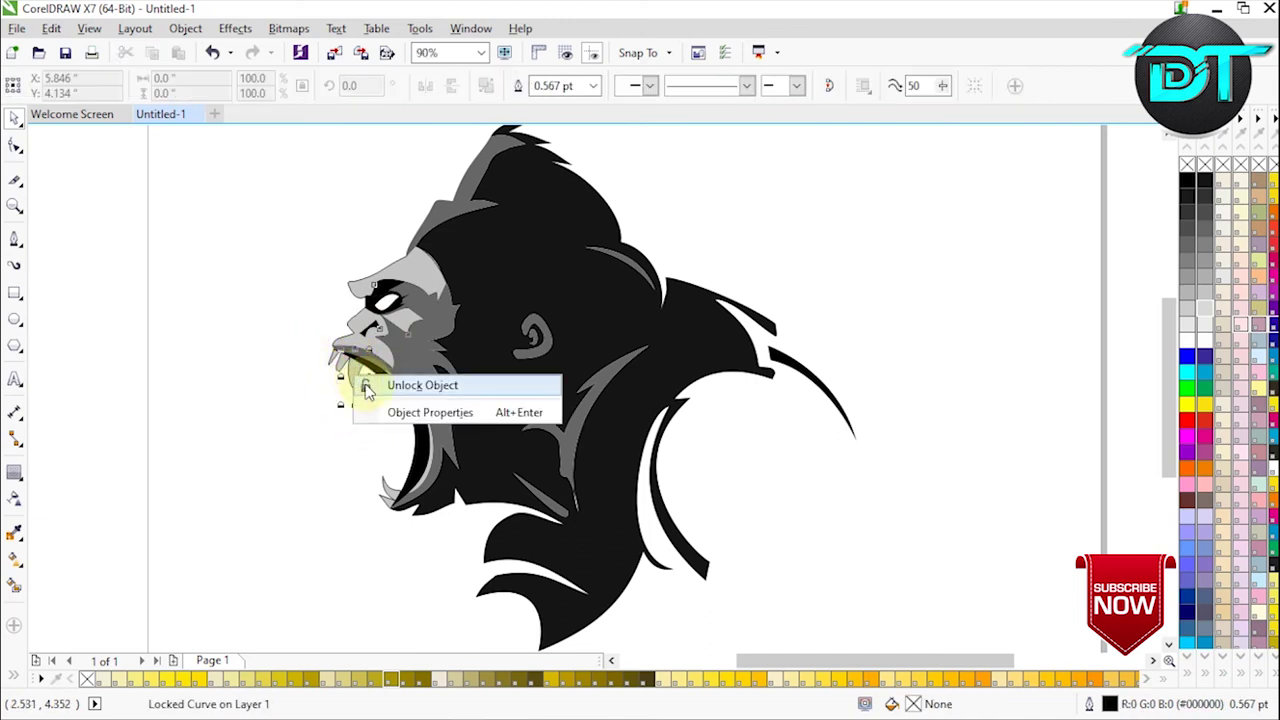
pyautogui.click(365, 383)
# - Unlock the two small upper front teeth
pyautogui.click(340, 367)
pyautogui.rightClick(339, 367)
pyautogui.click(354, 381)
pyautogui.click(285, 349)
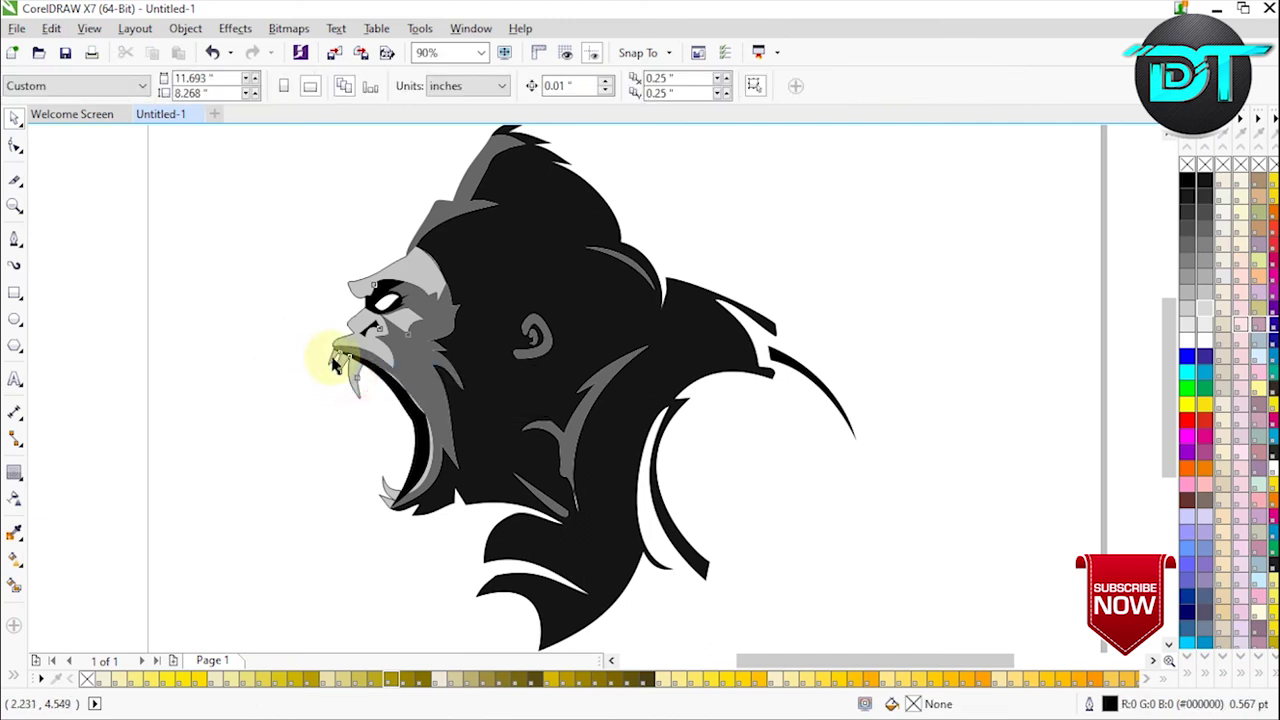
pyautogui.click(335, 360)
pyautogui.rightClick(338, 362)
pyautogui.click(347, 378)
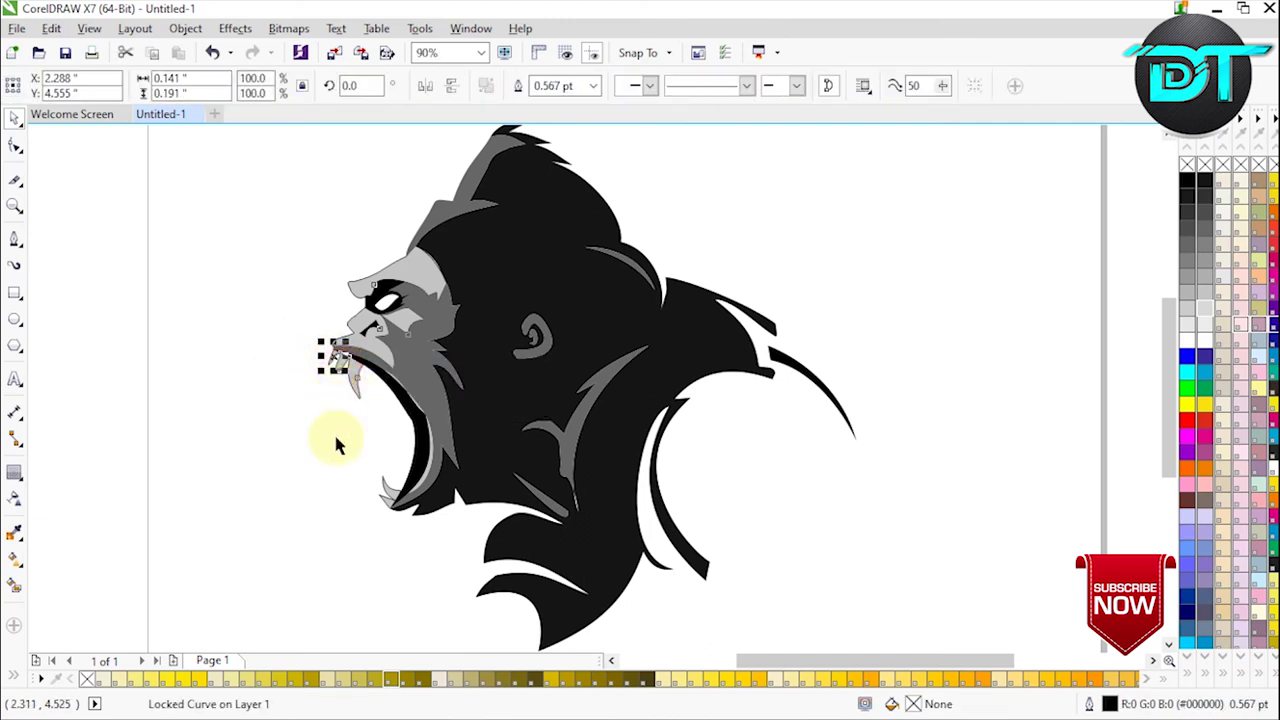
# - Unlock the two lower teeth at the tip of the jaw
pyautogui.click(418, 558)
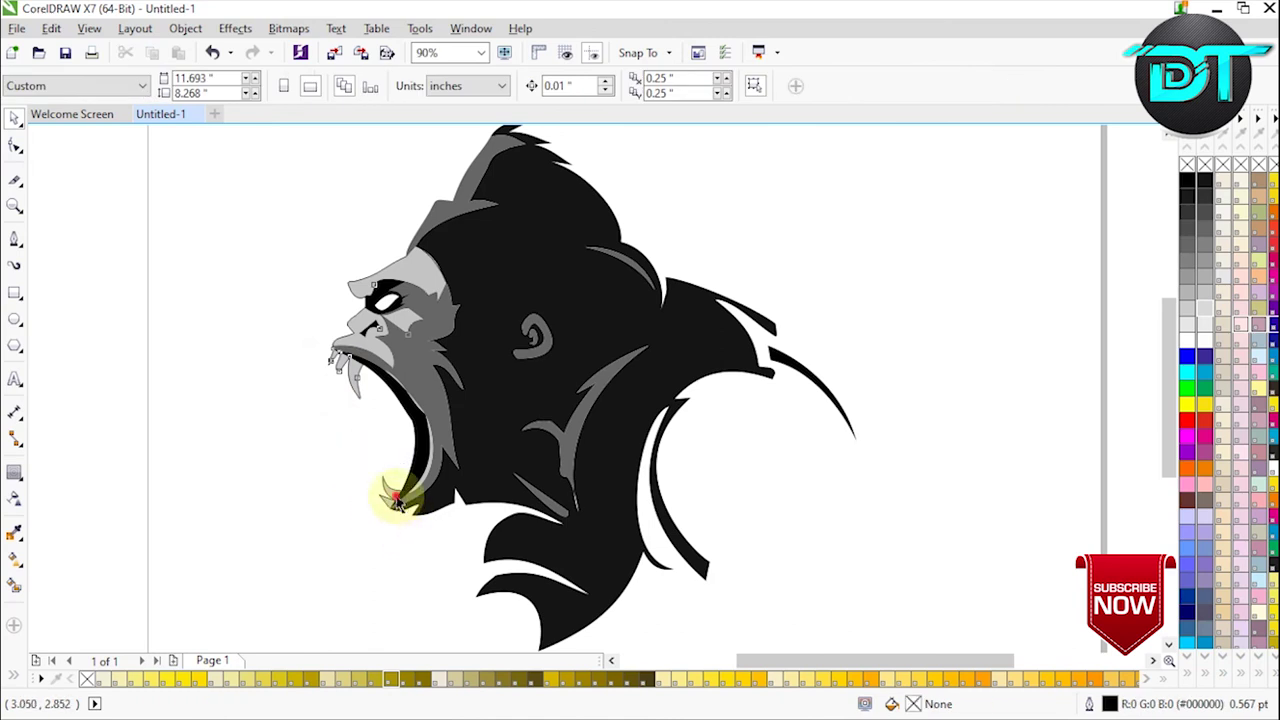
pyautogui.click(396, 502)
pyautogui.rightClick(392, 490)
pyautogui.click(405, 506)
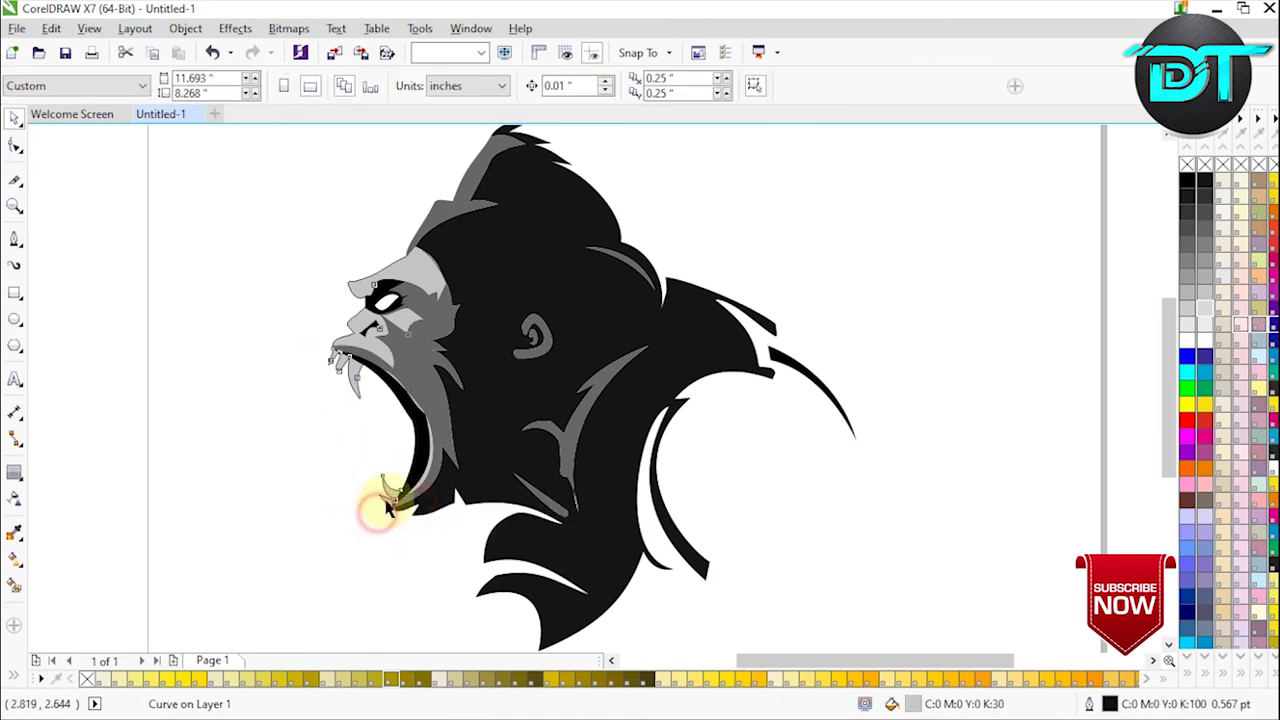
pyautogui.click(384, 508)
pyautogui.rightClick(386, 508)
pyautogui.click(392, 519)
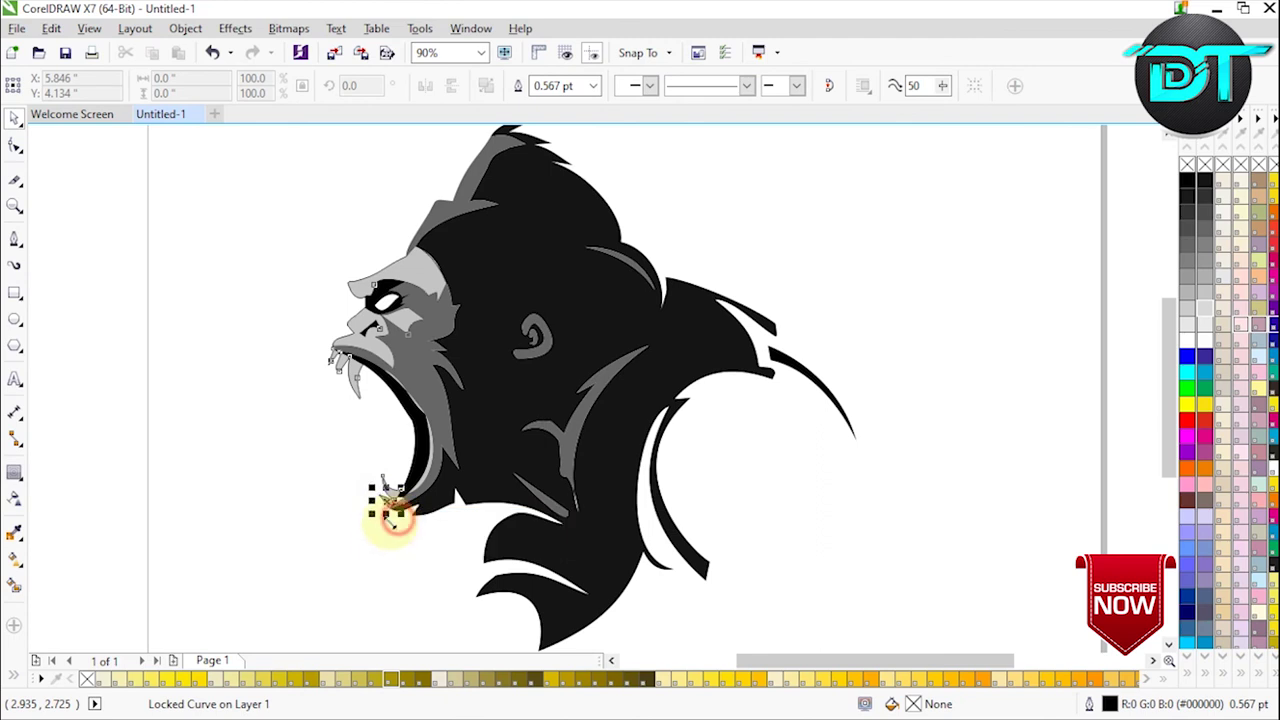
# - Undo the last change to the gorilla artwork
pyautogui.click(240, 337)
pyautogui.click(255, 349)
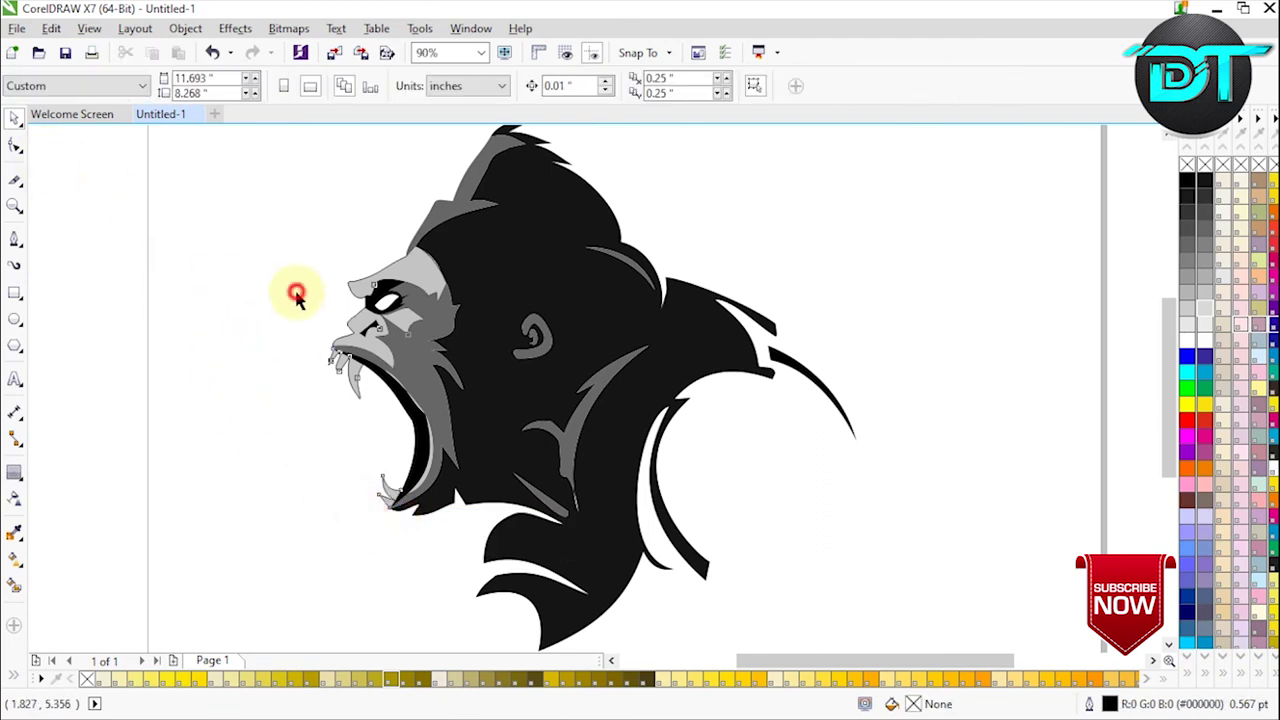
pyautogui.hotkey('ctrl', 'z')
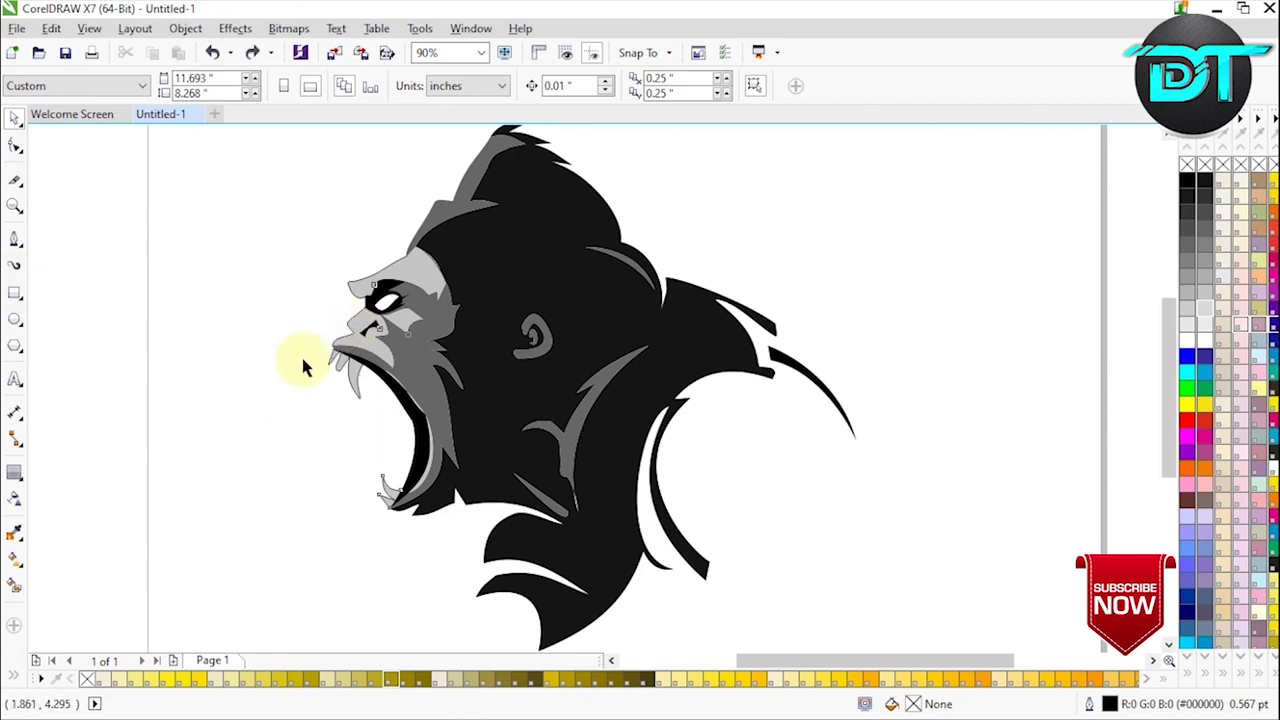
# - Set the outline width of the three upper teeth to 1.5 pt
pyautogui.moveTo(344, 384); pyautogui.dragTo(377, 427)
pyautogui.moveTo(283, 319); pyautogui.dragTo(337, 397)
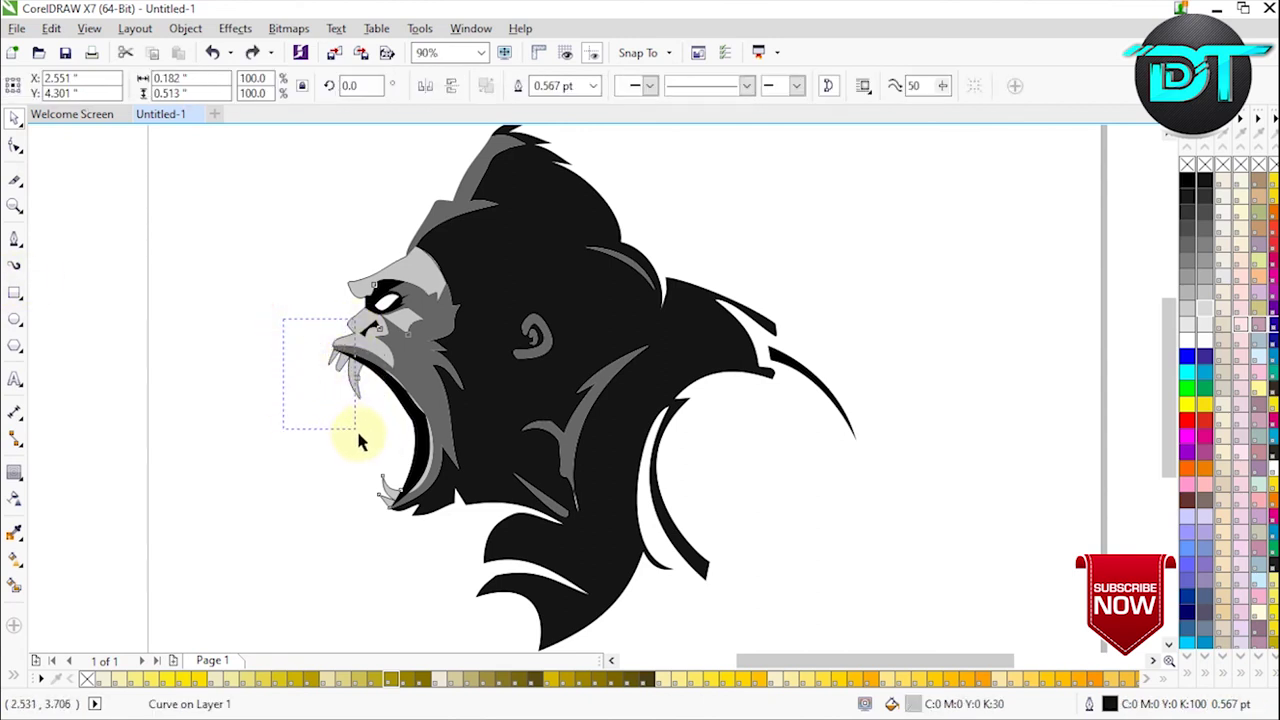
pyautogui.moveTo(368, 452); pyautogui.dragTo(368, 450)
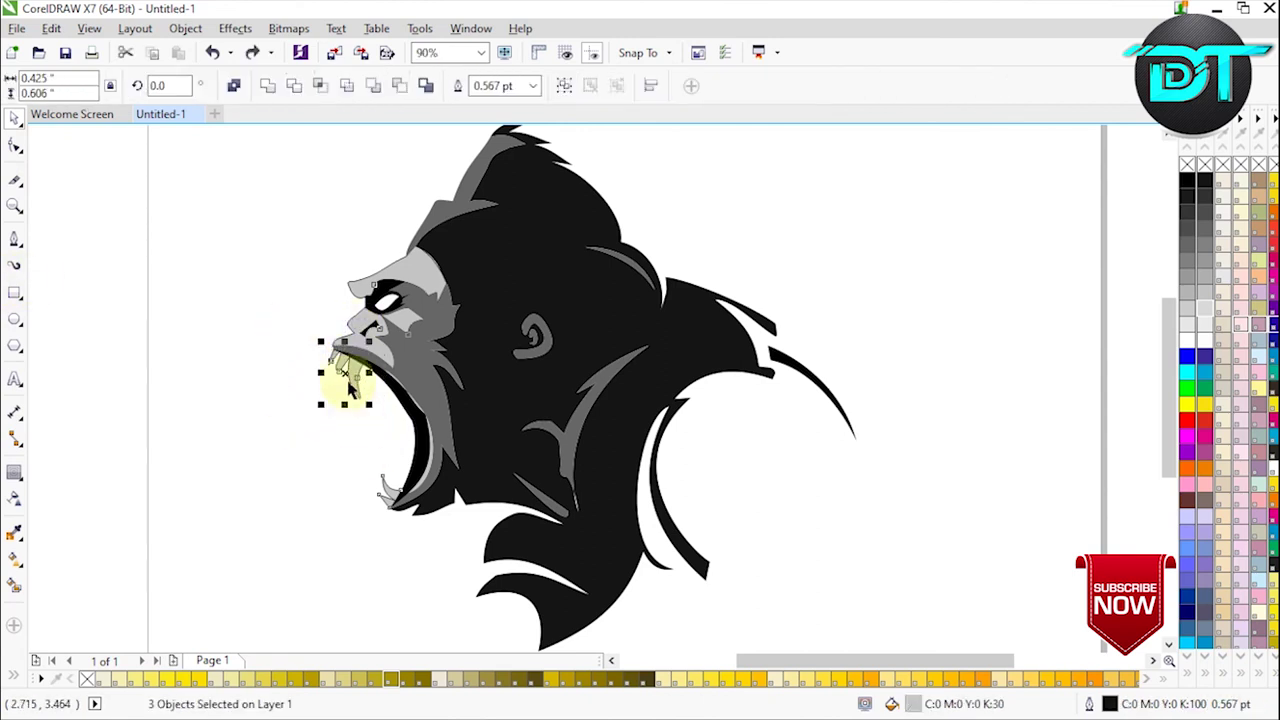
pyautogui.click(533, 90)
pyautogui.click(515, 162)
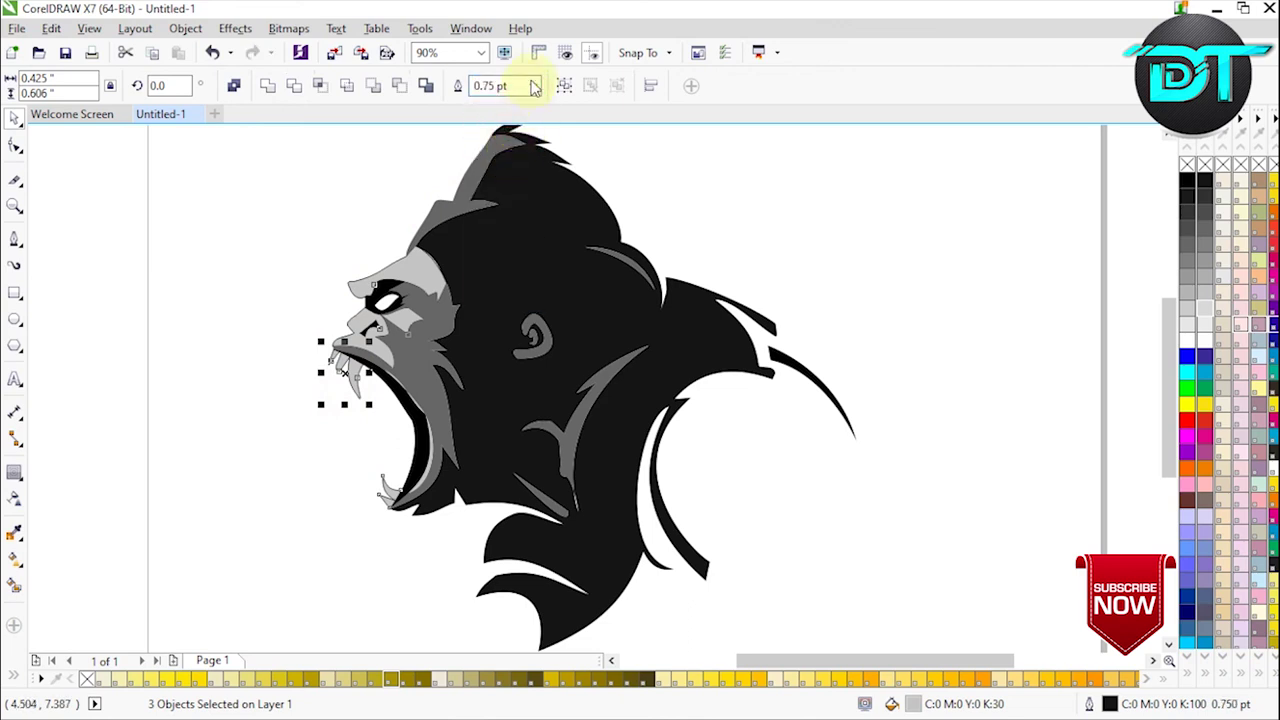
pyautogui.click(509, 177)
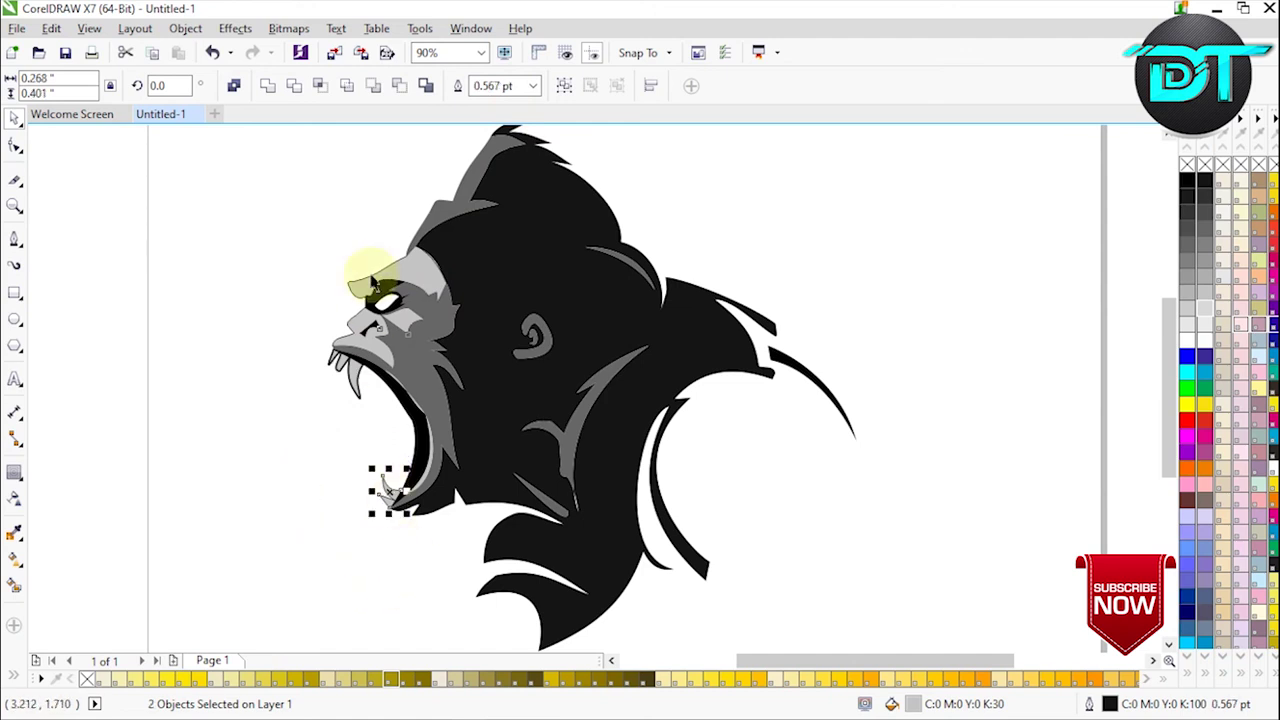
# - Set the outline width of the two lower teeth at the tip of the jaw to 2.0 pt
pyautogui.click(535, 88)
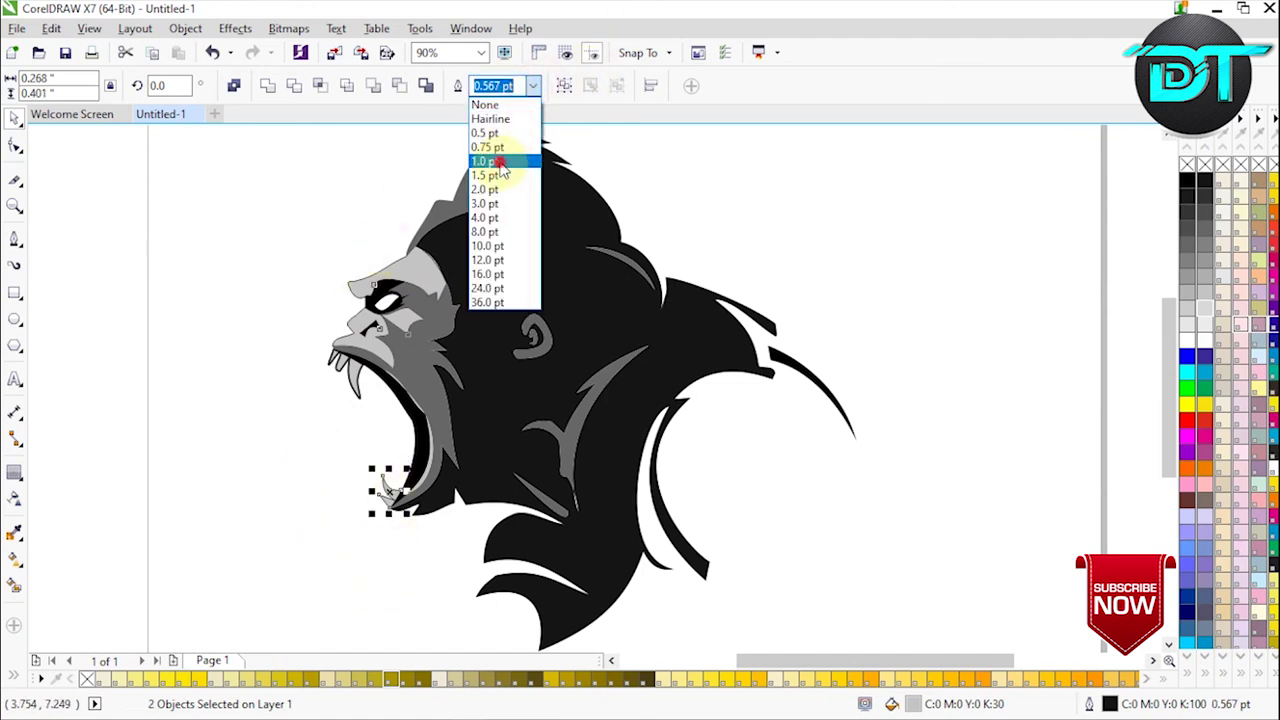
pyautogui.click(499, 175)
pyautogui.click(535, 88)
pyautogui.click(515, 177)
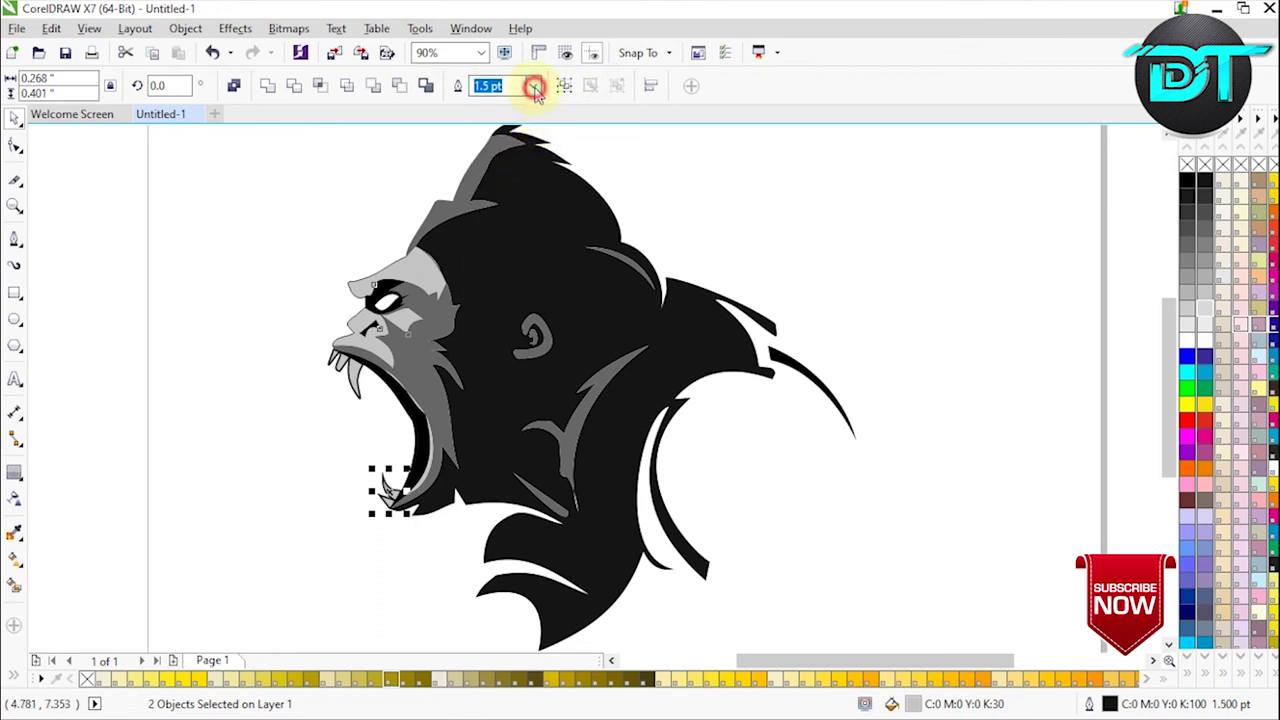
pyautogui.click(535, 88)
pyautogui.click(517, 187)
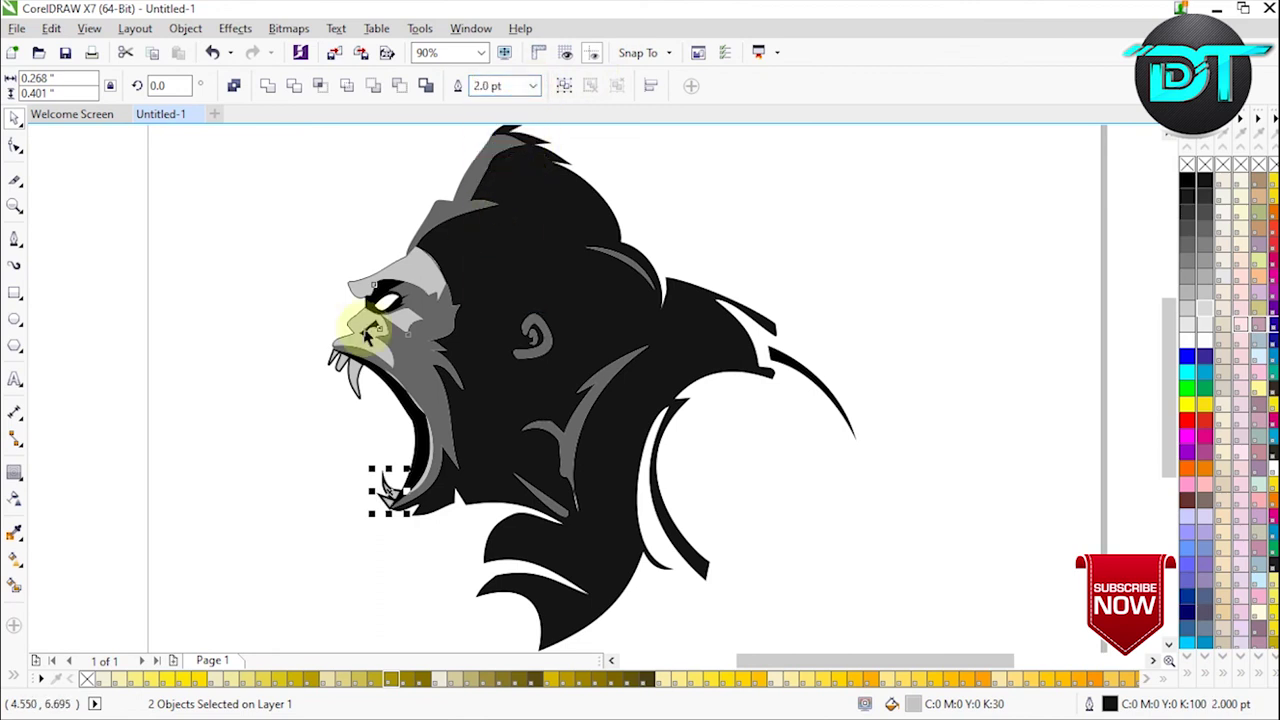
# - Set the outline width of the brow and the muzzle to 1.5 pt
pyautogui.click(352, 290)
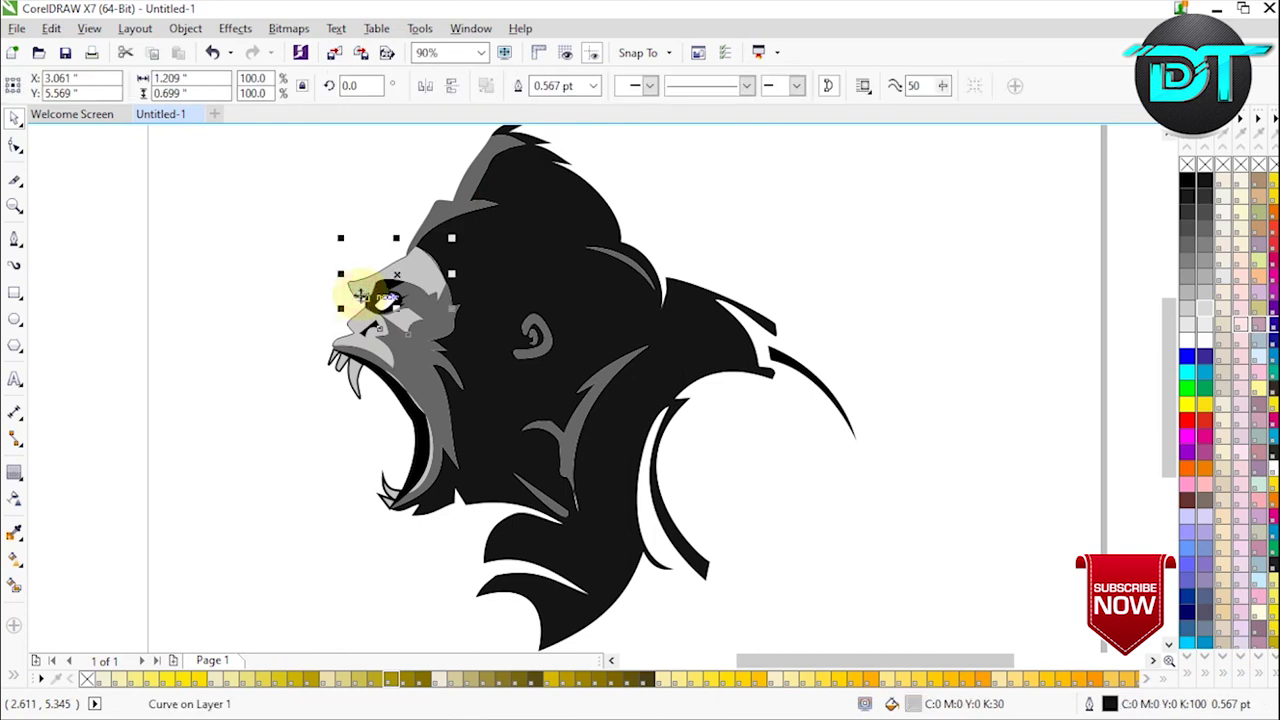
pyautogui.keyDown('shift'); pyautogui.click(356, 328); pyautogui.keyUp('shift')
pyautogui.click(535, 88)
pyautogui.click(503, 171)
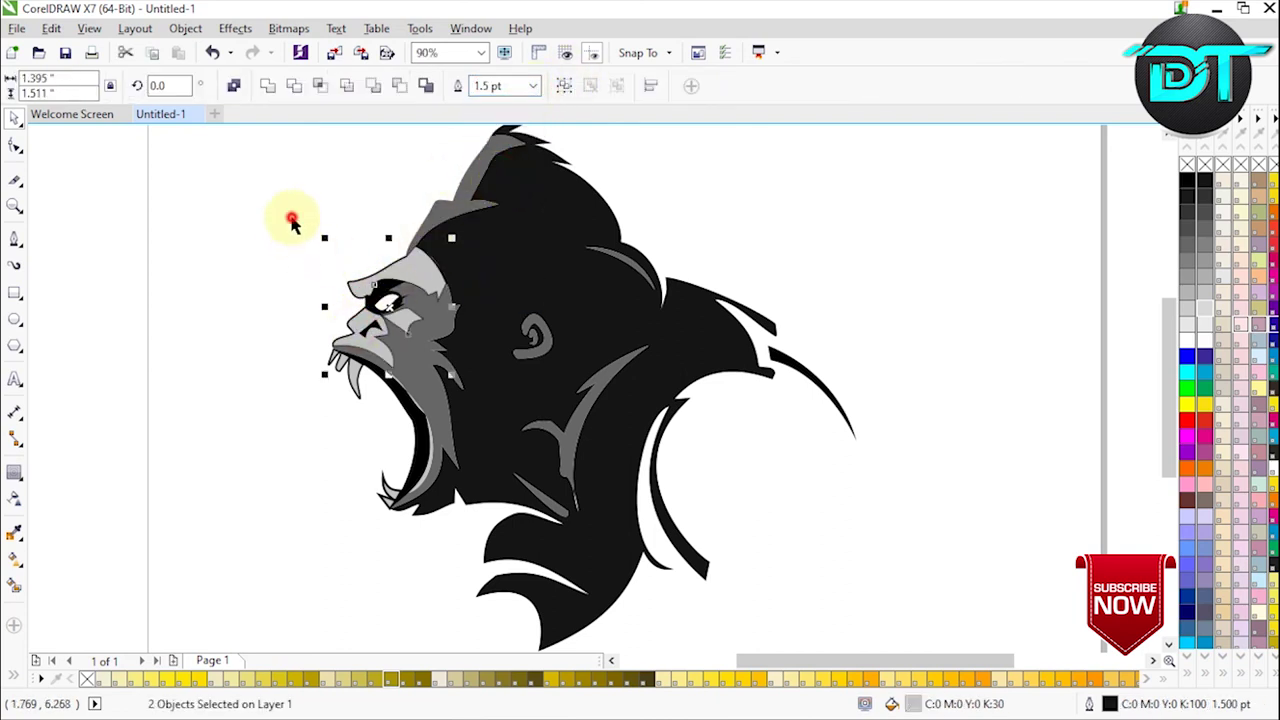
pyautogui.click(292, 222)
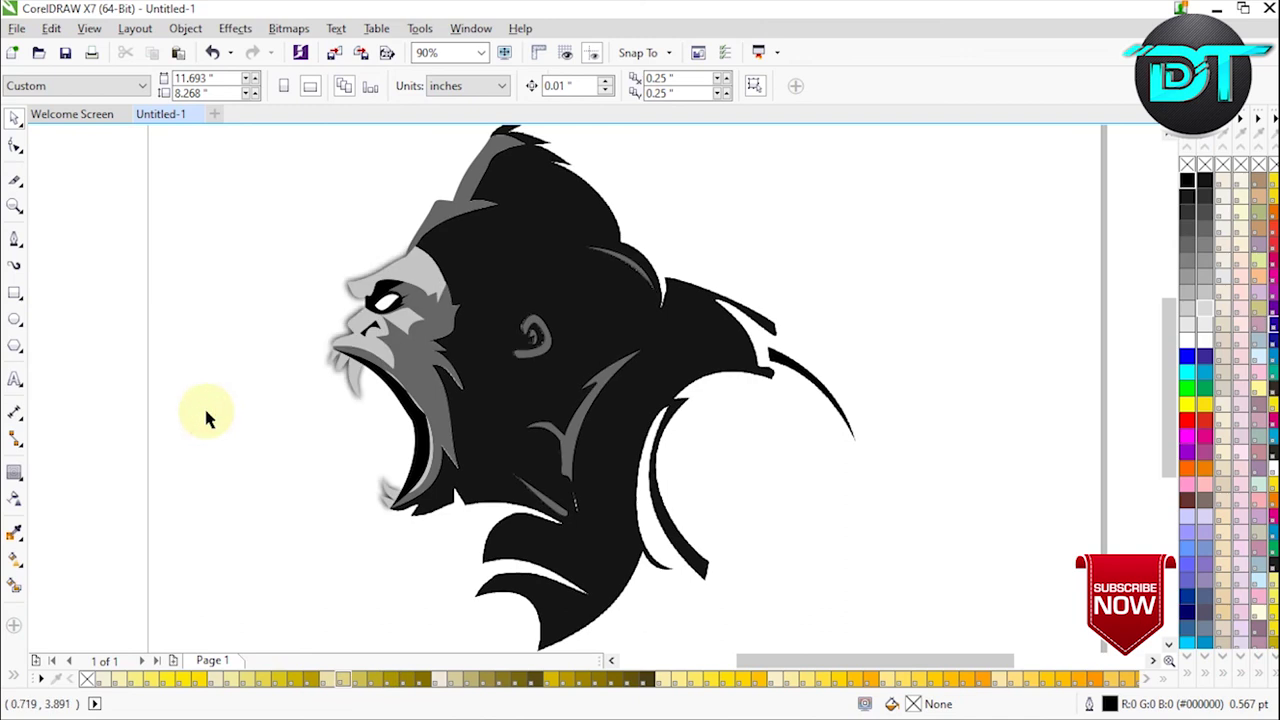
# - Select all of the gorilla artwork, including the shadow bitmap, and group it
pyautogui.moveTo(203, 271); pyautogui.dragTo(578, 479)
pyautogui.click(578, 479)
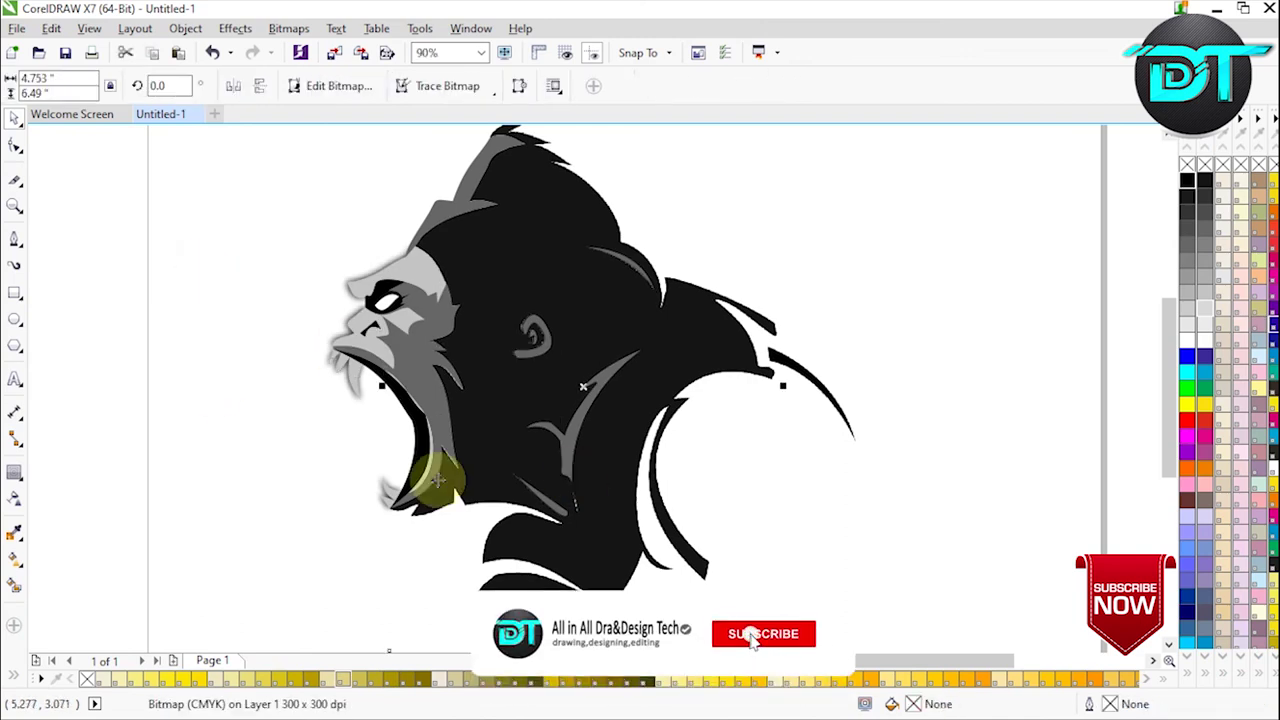
pyautogui.click(214, 388)
pyautogui.hotkey('ctrl', 'a')
pyautogui.hotkey('ctrl', 'g')
pyautogui.click(172, 307)
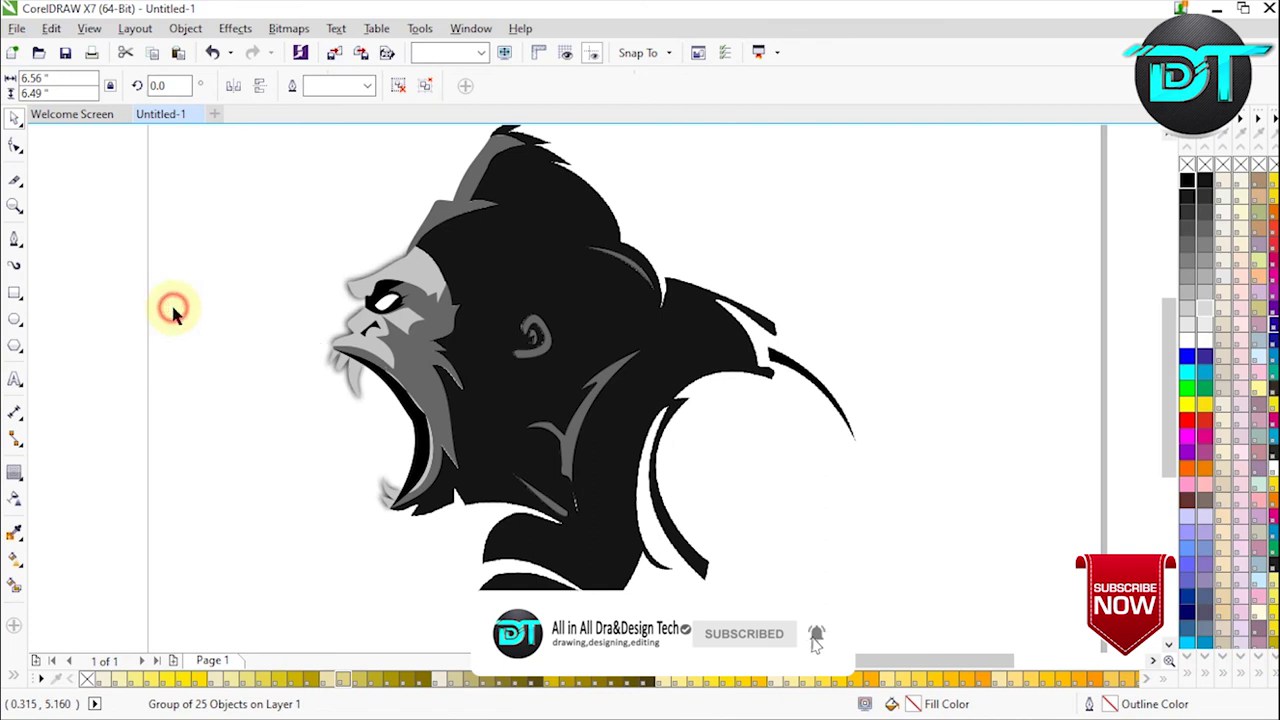
# - Draw a rectangle about 1,277 × 720 px over the whole page, fill it with 40% black and remove its outline
pyautogui.click(594, 385)
pyautogui.scroll(-1, 594, 385)
pyautogui.click(372, 298)
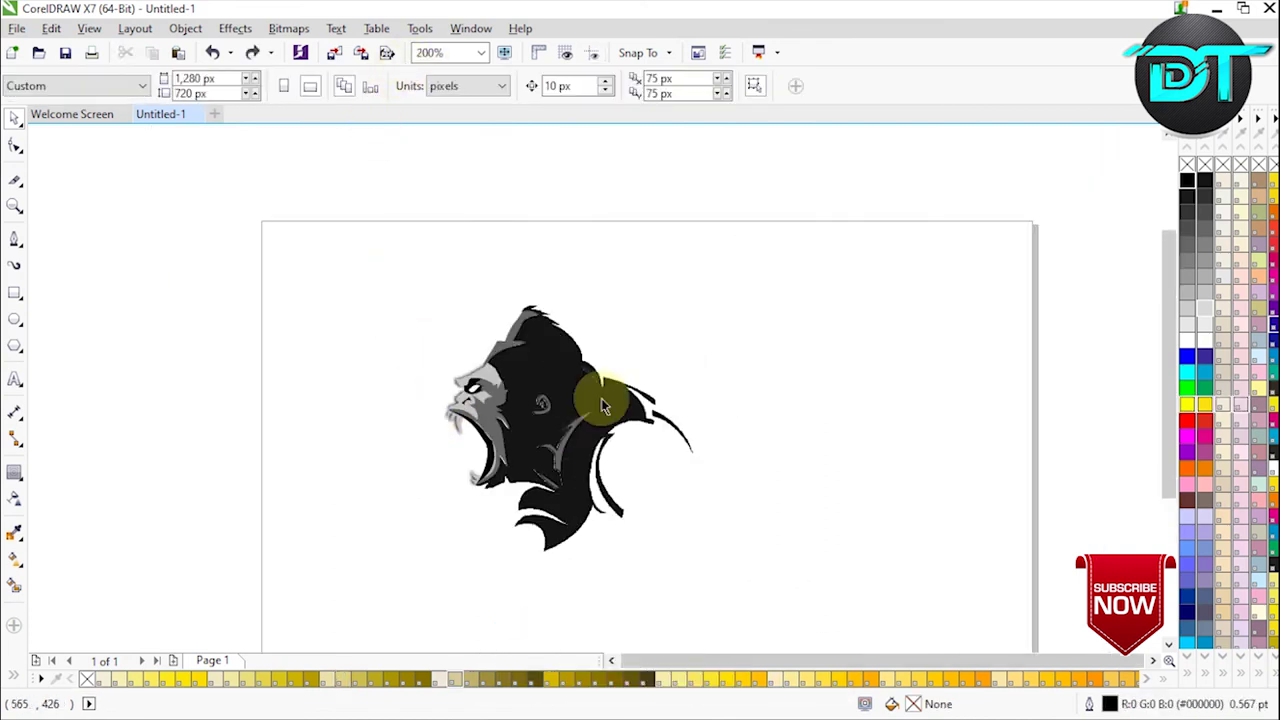
pyautogui.scroll(-2, 601, 405)
pyautogui.press('z')
pyautogui.moveTo(434, 300); pyautogui.dragTo(793, 538)
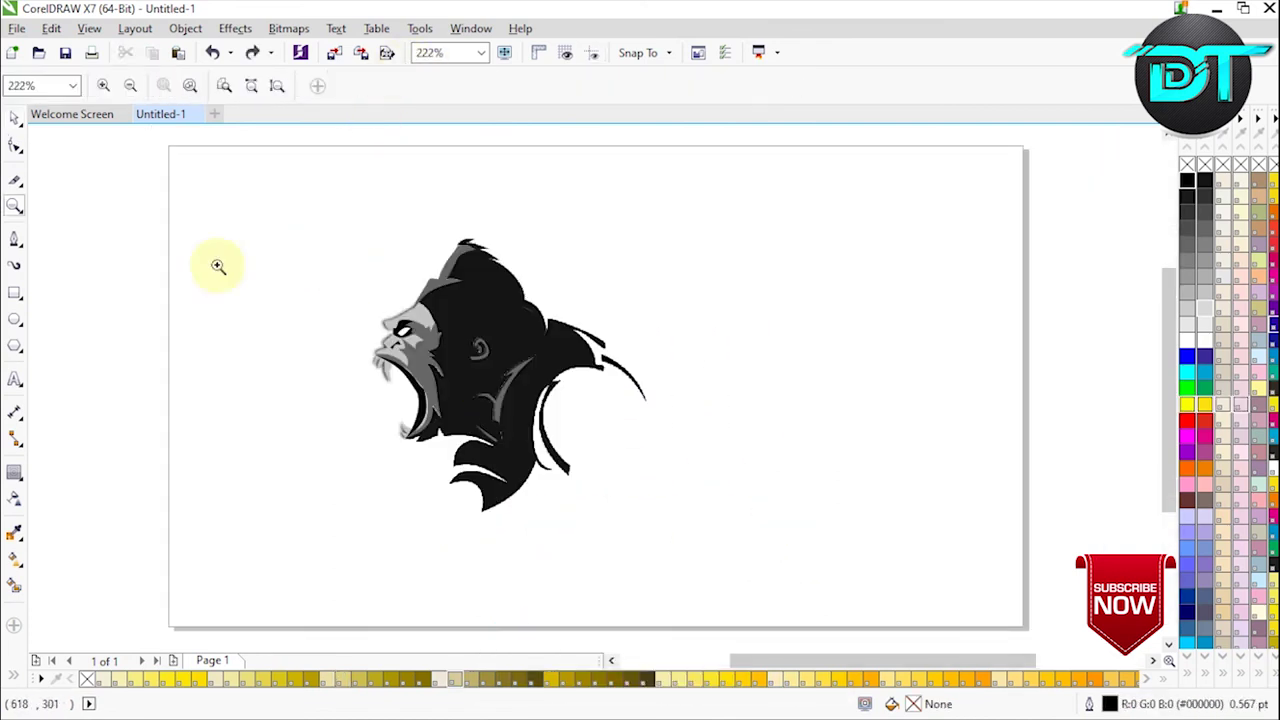
pyautogui.click(12, 293)
pyautogui.moveTo(169, 148); pyautogui.dragTo(1023, 627)
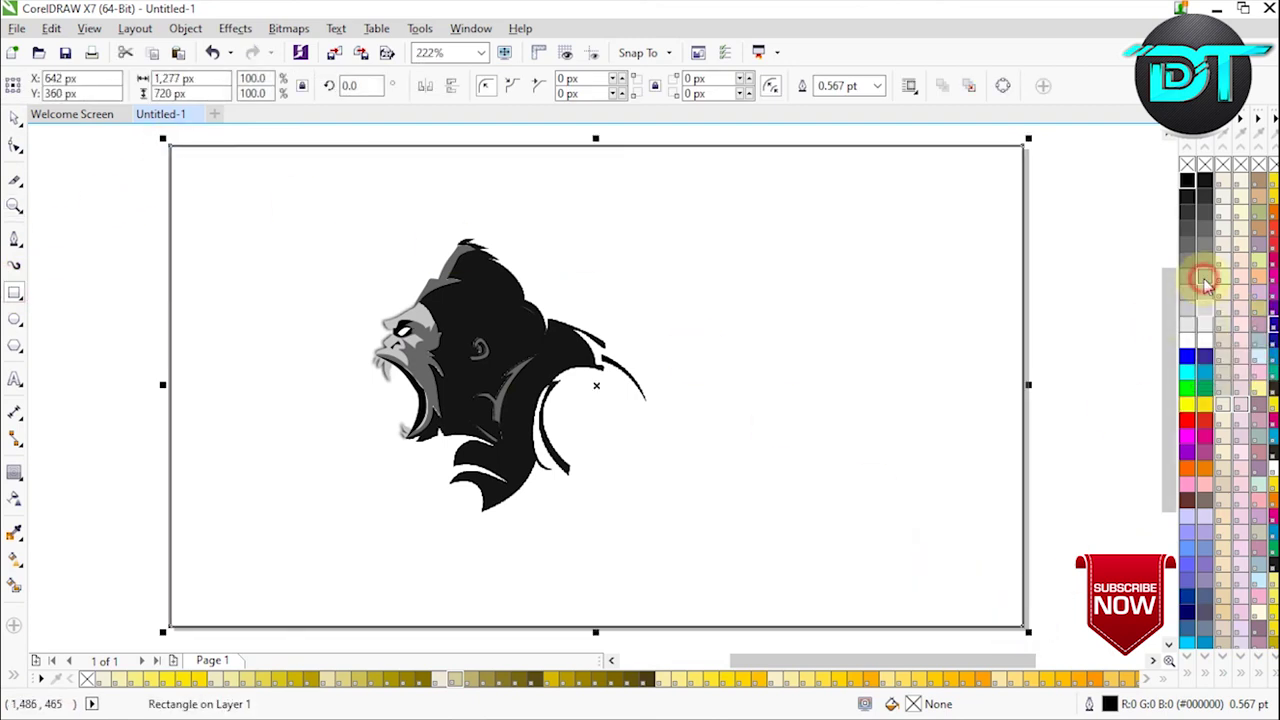
pyautogui.click(1204, 278)
pyautogui.rightClick(1187, 165)
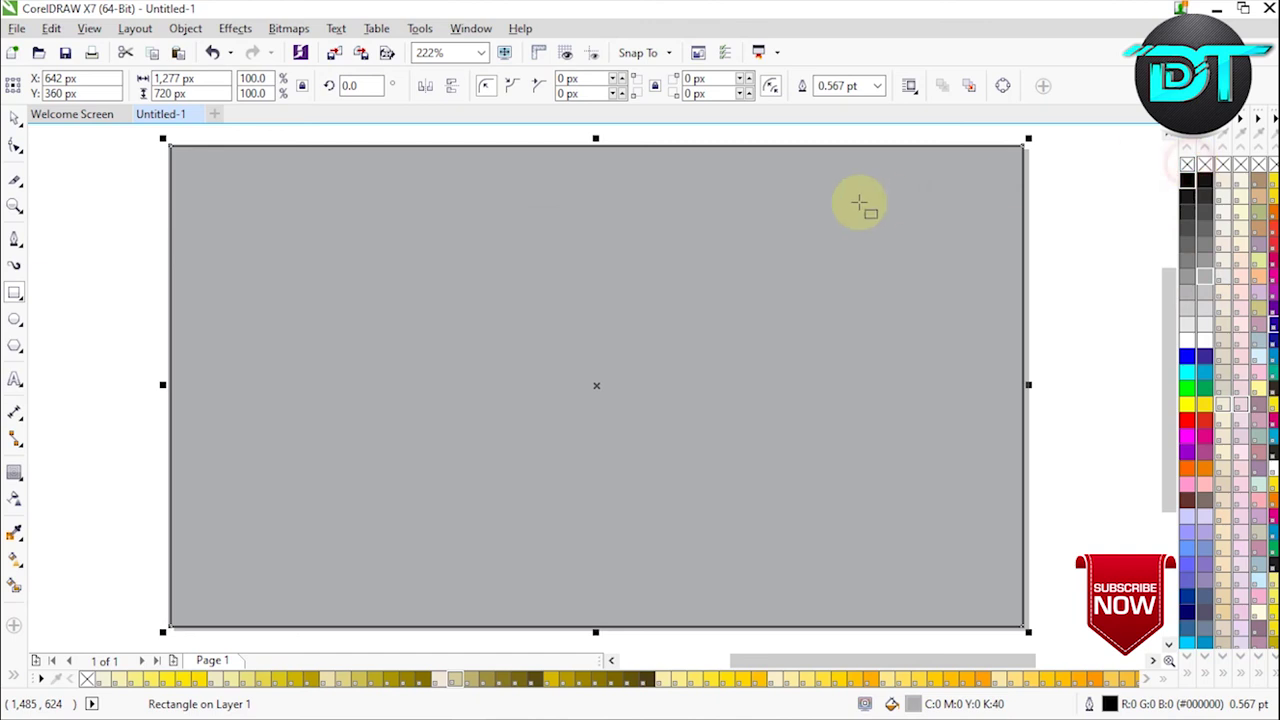
# - Send the page-sized rectangle behind the gorilla and change its fill to white
pyautogui.rightClick(486, 305)
pyautogui.moveTo(545, 510)
pyautogui.click(773, 534)
pyautogui.click(14, 116)
pyautogui.click(1200, 324)
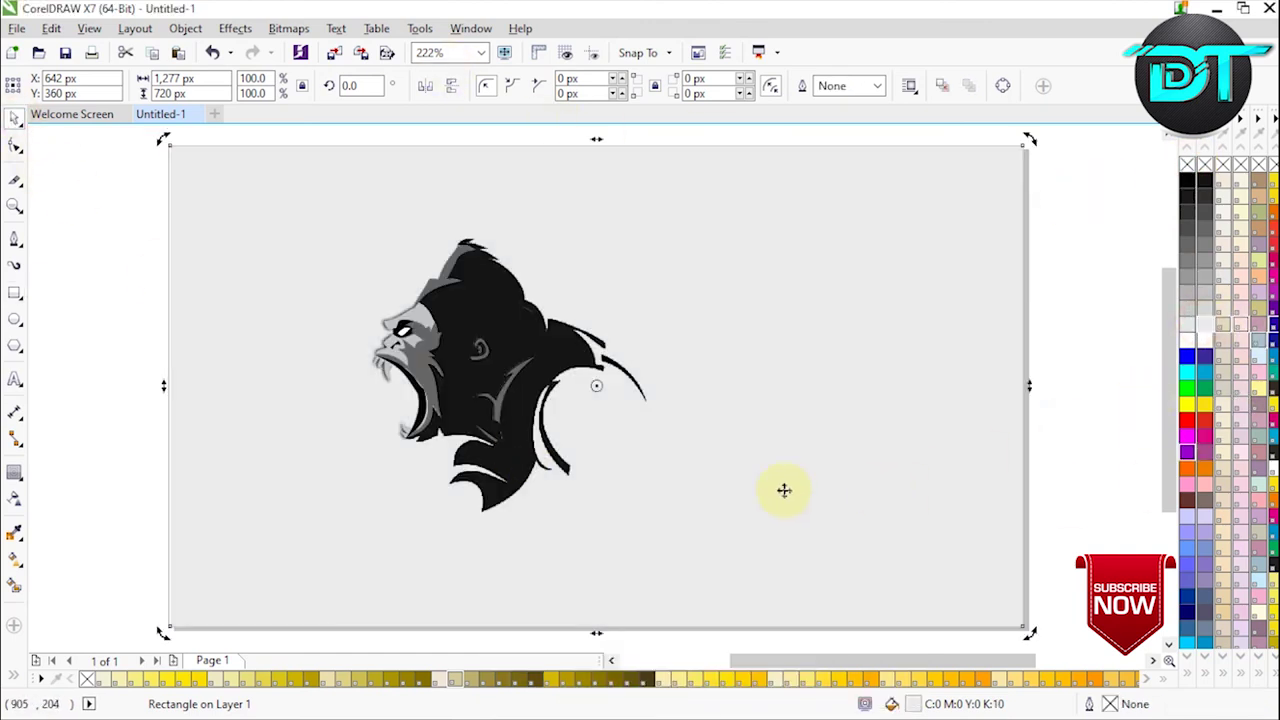
pyautogui.click(1206, 344)
# - Enlarge the gorilla group to about 636 × 629 px and move it to the middle of the page
pyautogui.click(497, 392)
pyautogui.moveTo(61, 201); pyautogui.dragTo(810, 555)
pyautogui.hotkey('ctrl', 'g')
pyautogui.moveTo(652, 517); pyautogui.dragTo(729, 594)
pyautogui.moveTo(500, 371); pyautogui.dragTo(623, 391)
pyautogui.click(625, 391)
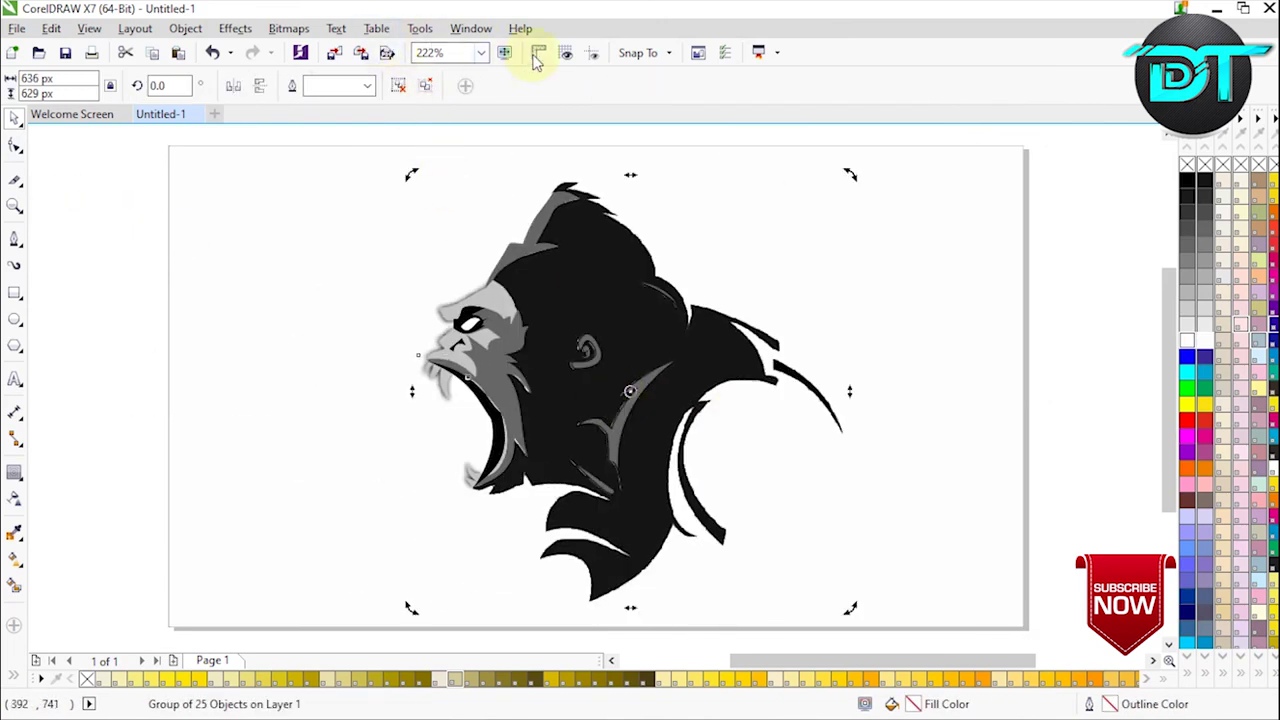